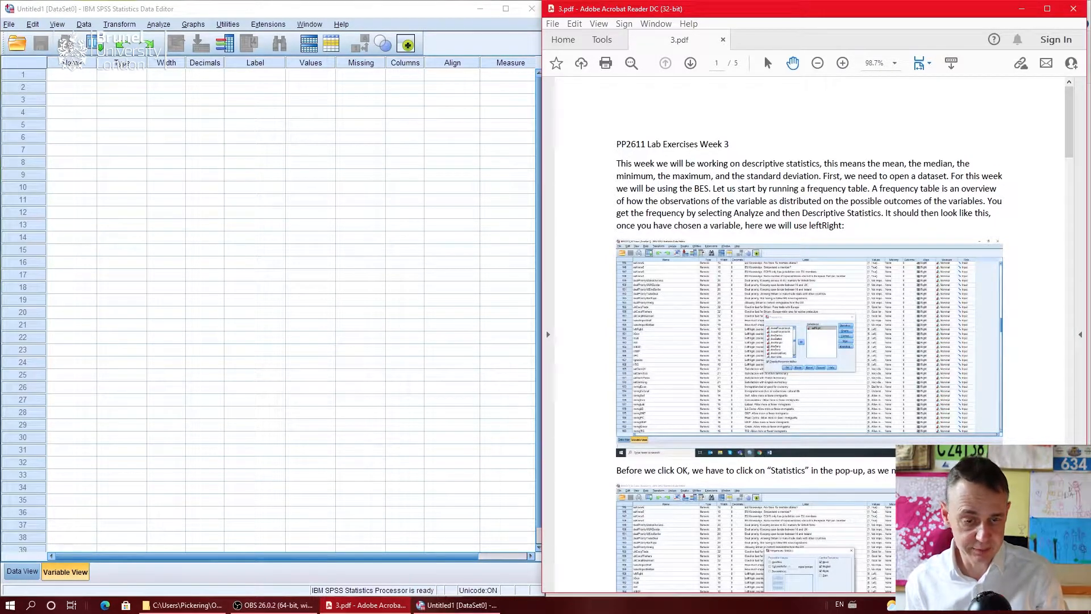
Step: Open the BES2019_W15.sav dataset from the data folder and place its editor window beside the lab exercise PDF
left_click(191, 605)
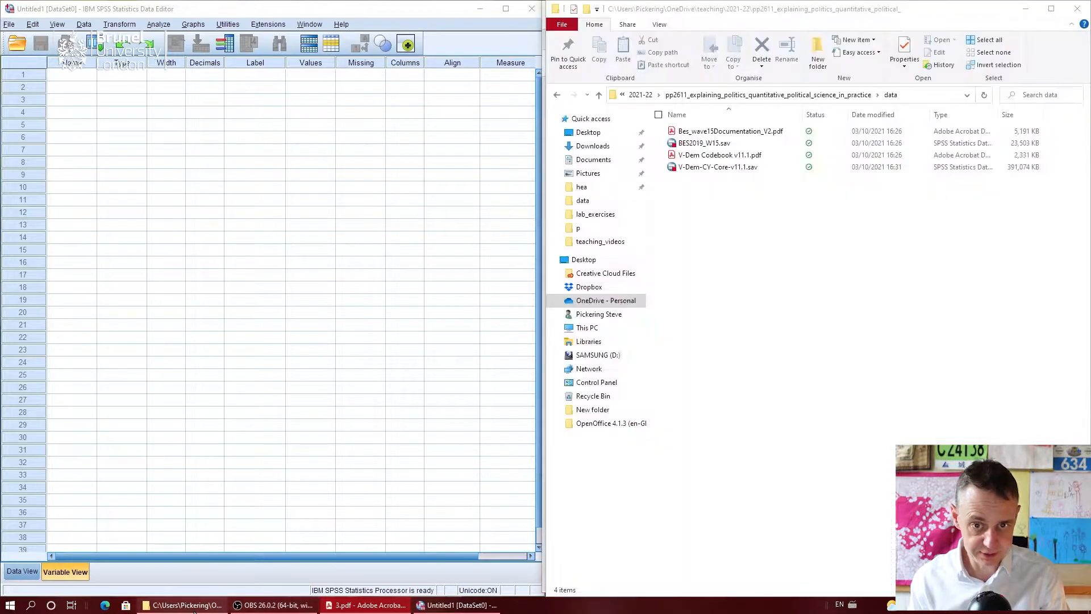
left_click(693, 147)
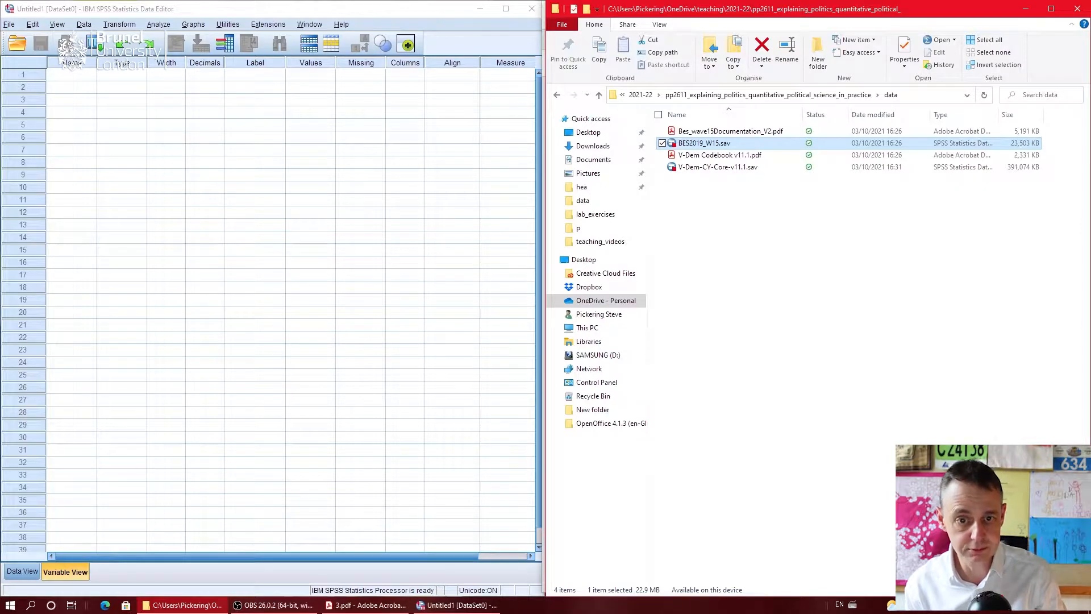
left_click(1025, 9)
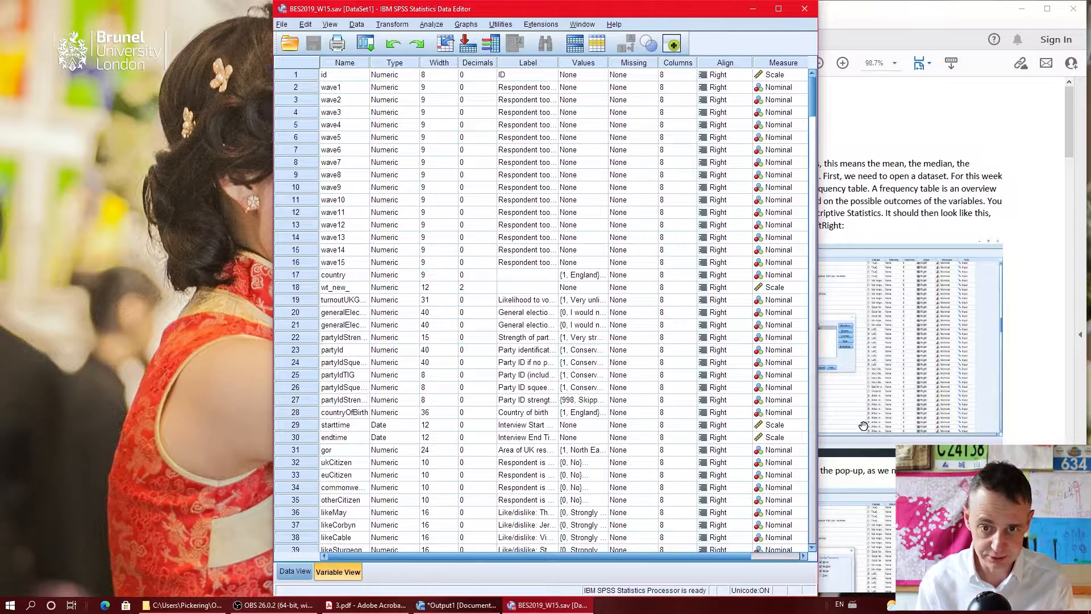
key("super+Left")
left_click(646, 227)
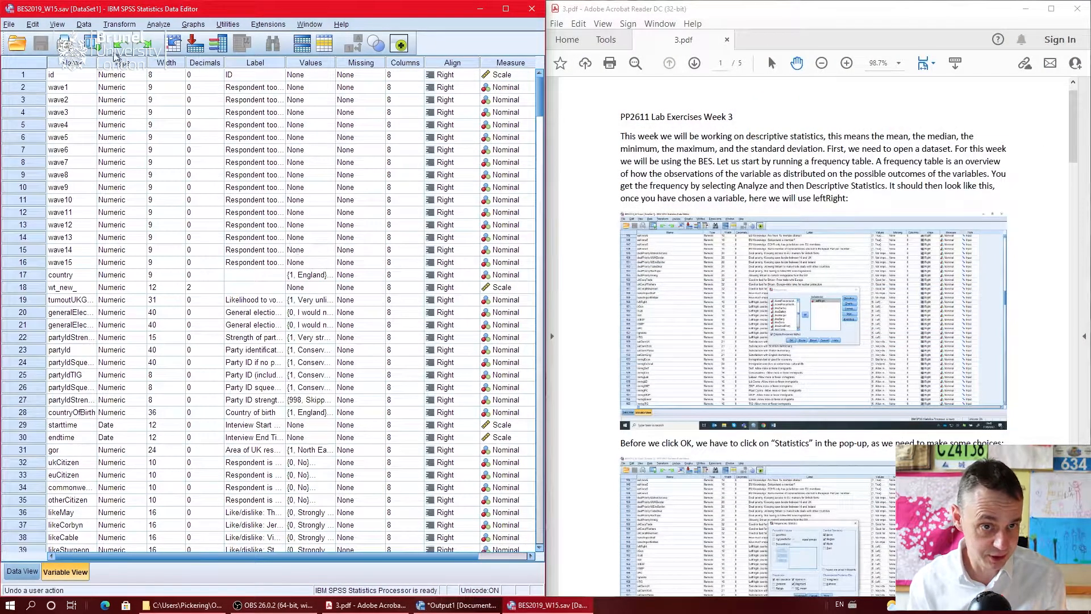
Step: Check in the general options that variable lists are set to Display names and Alphabetical
left_click(33, 24)
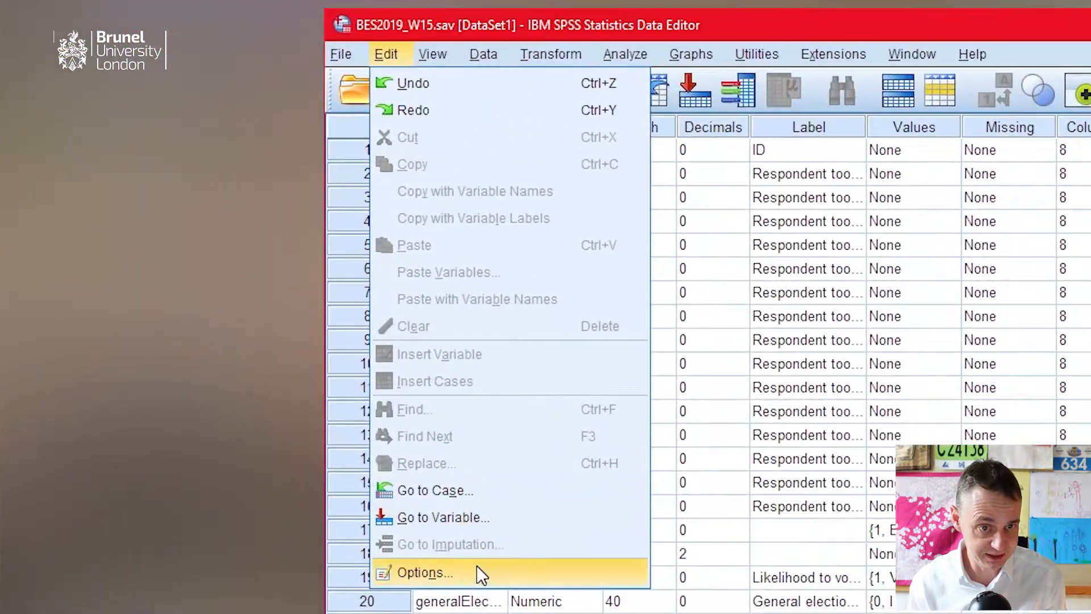
left_click(479, 568)
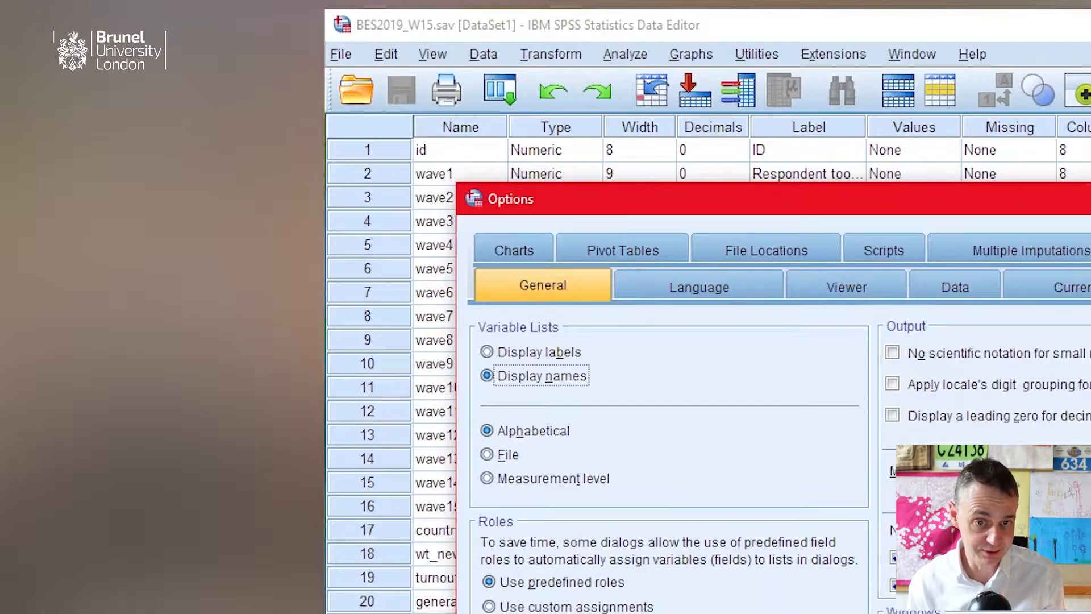
left_click(795, 611)
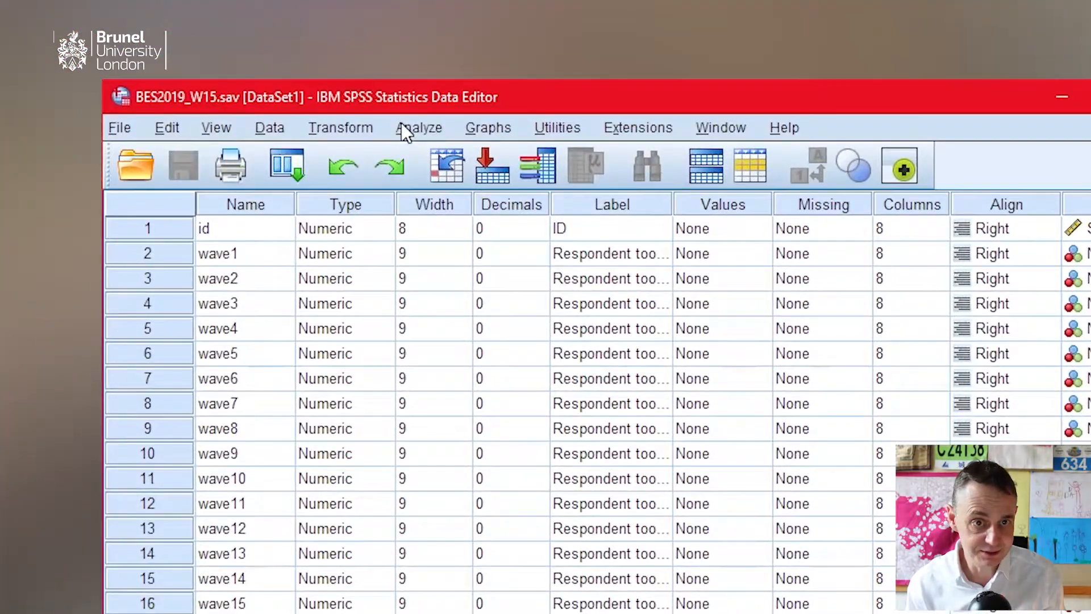
Step: Set up a Frequencies analysis under descriptive statistics with leftRight as the variable
left_click(405, 130)
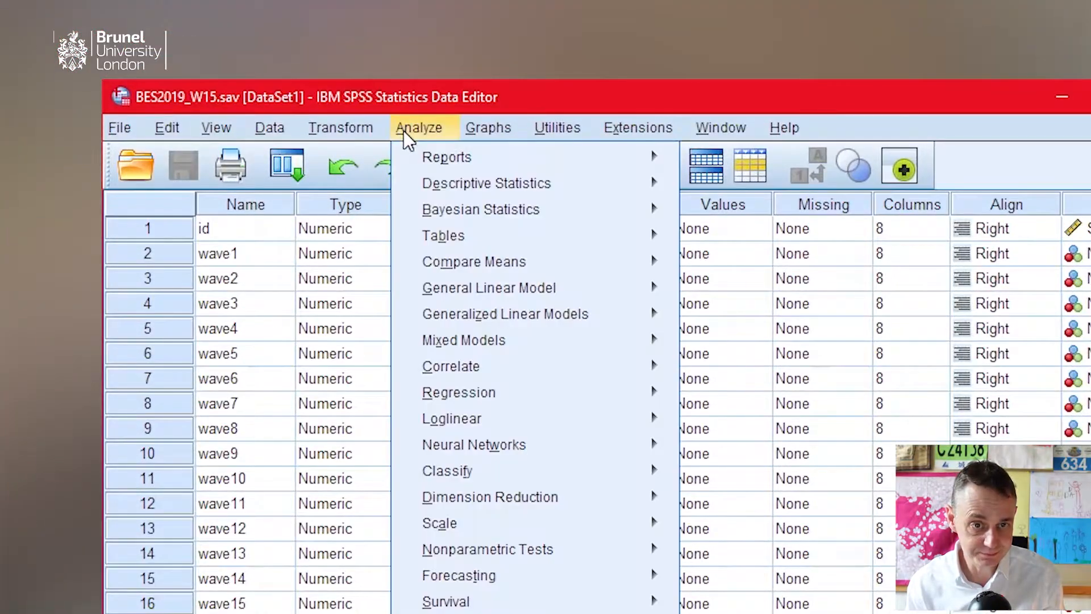
mouse_move(435, 180)
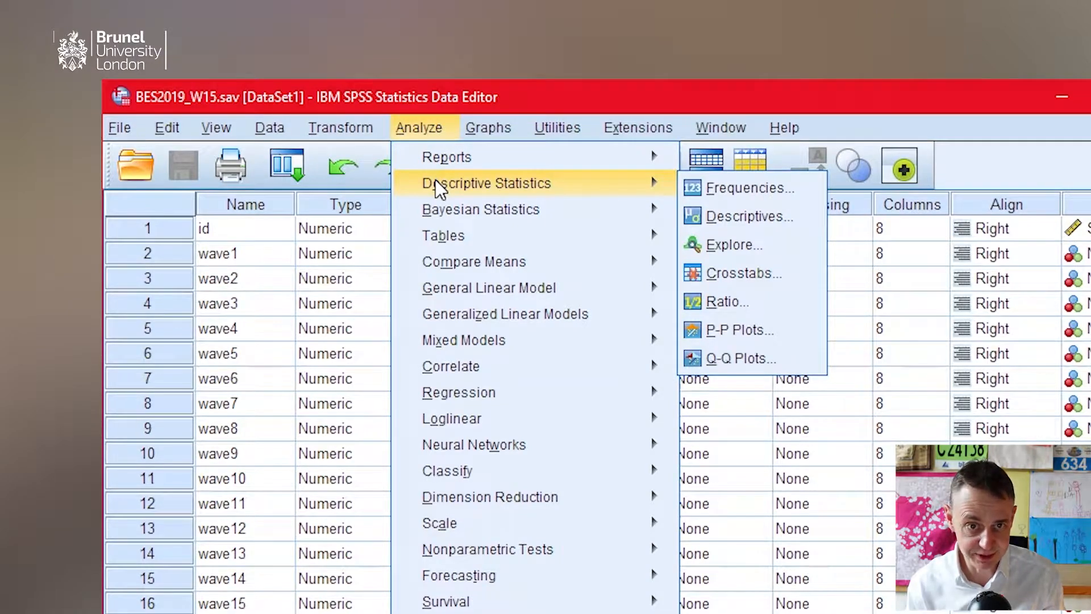
left_click(750, 187)
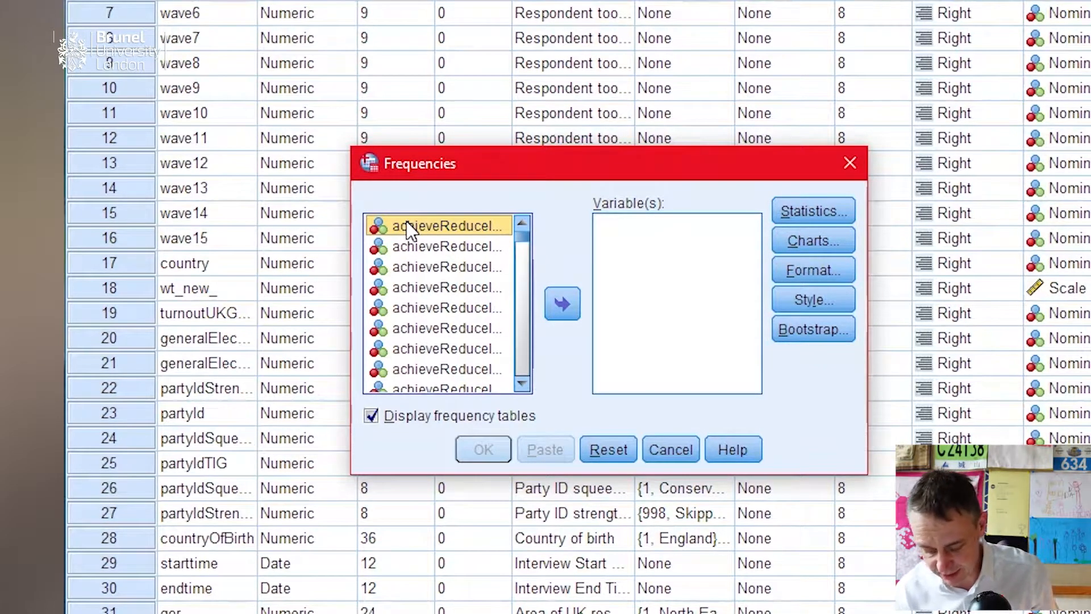
key("l")
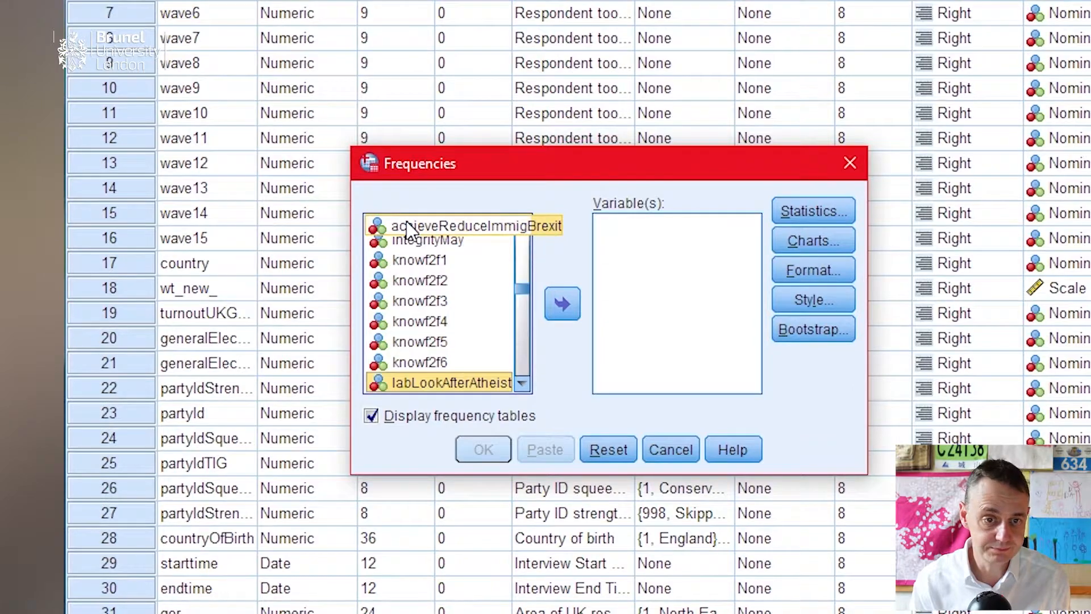
scroll(430, 361, "down", 3)
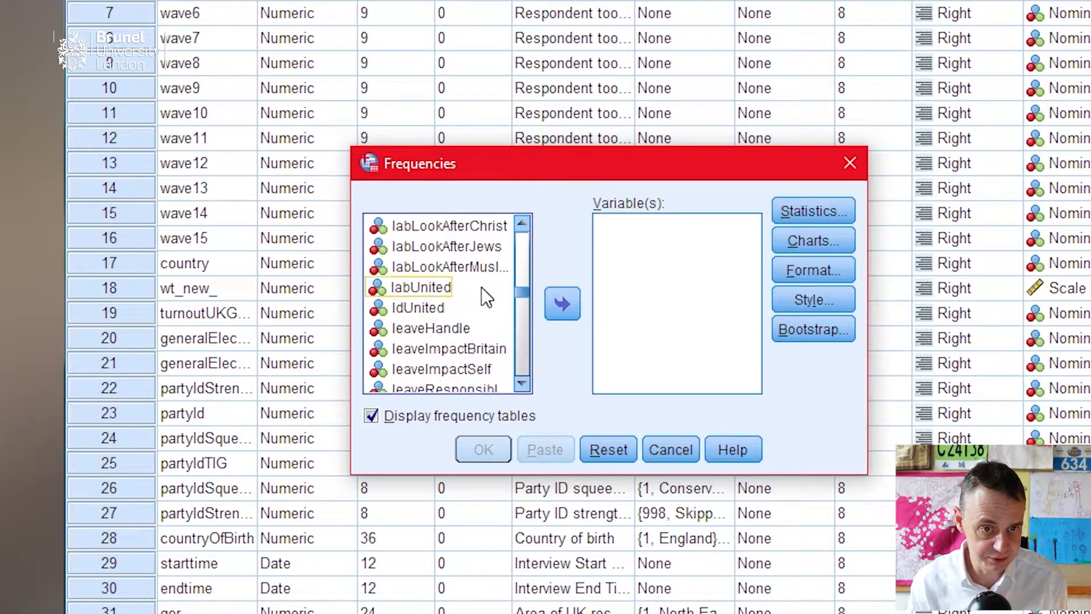
scroll(500, 301, "down", 2)
scroll(472, 298, "down", 1)
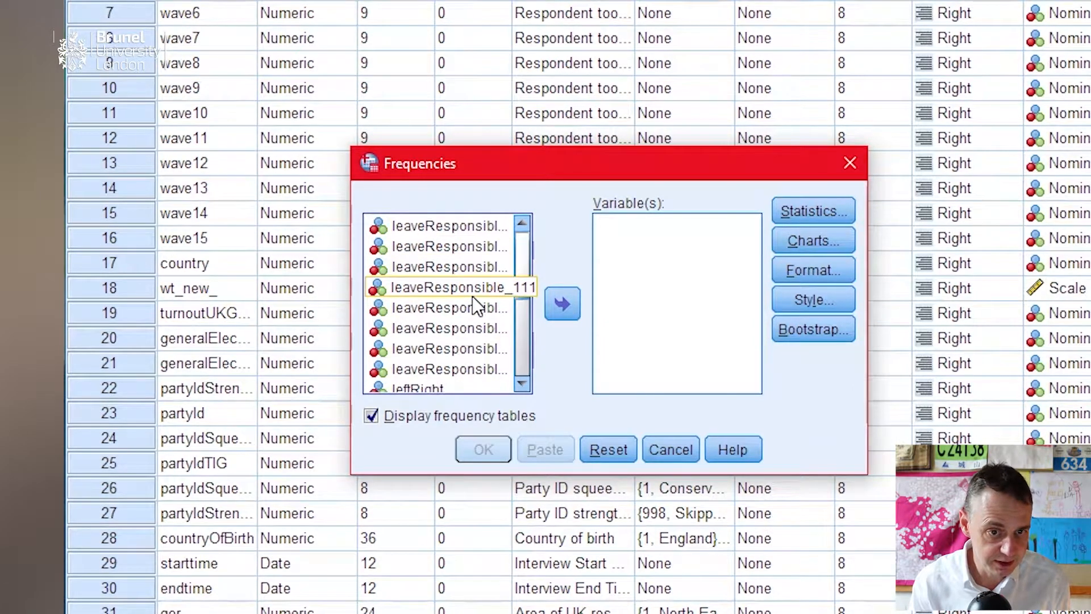
left_click(438, 384)
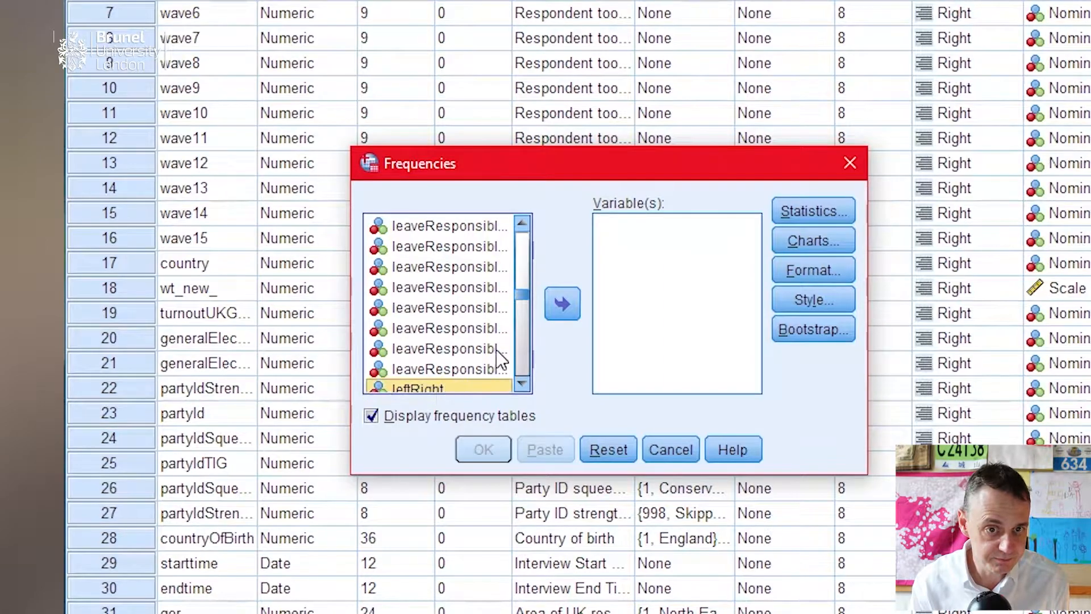
left_click(562, 304)
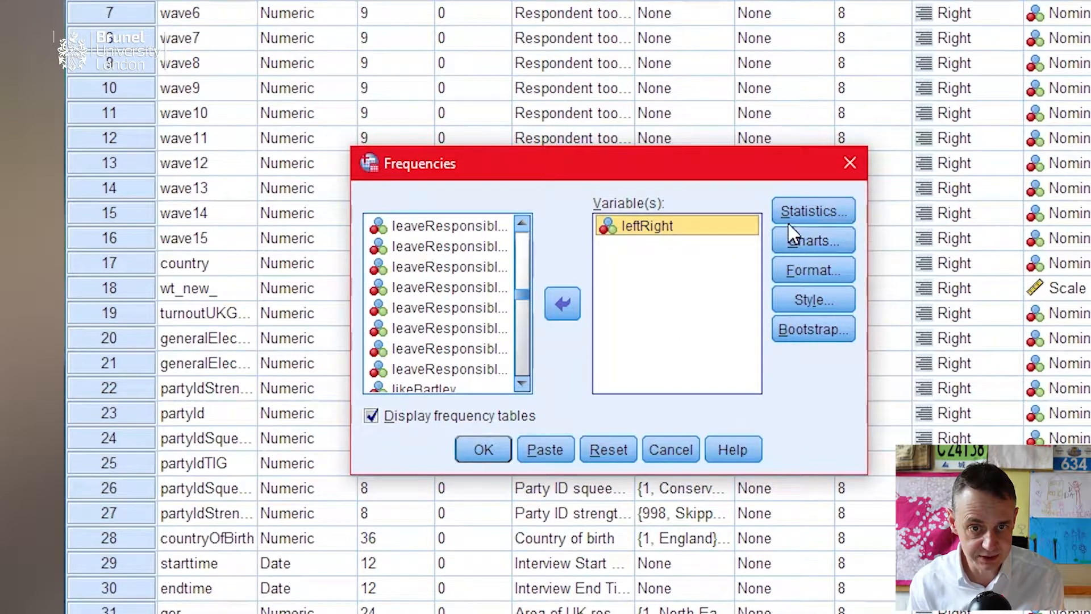
Step: Include mean, median, mode, standard deviation, minimum and maximum in the statistics, and run the frequencies analysis
left_click(802, 213)
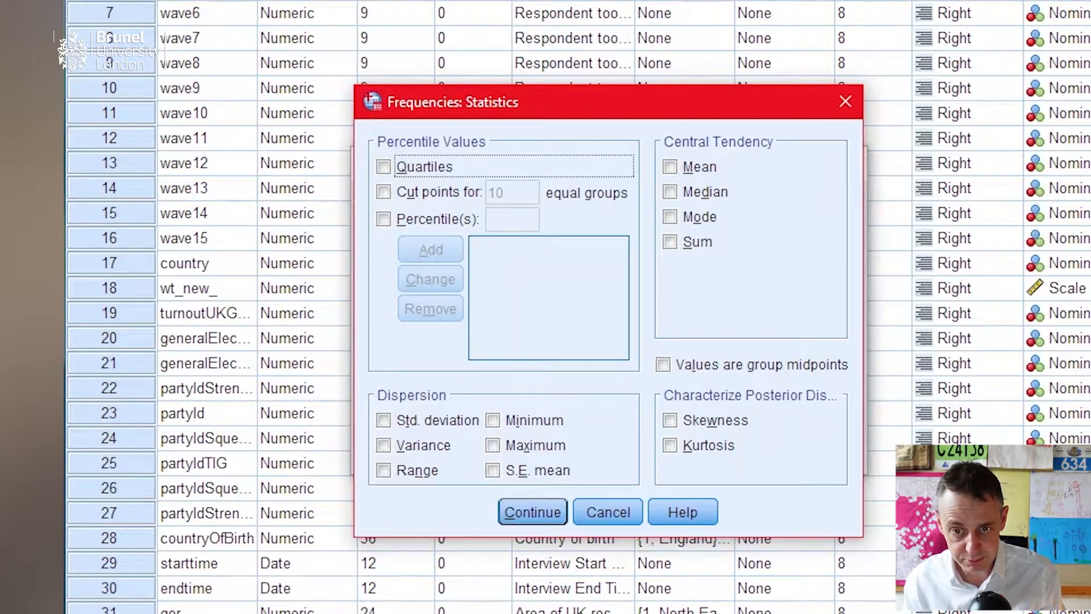
left_click(702, 167)
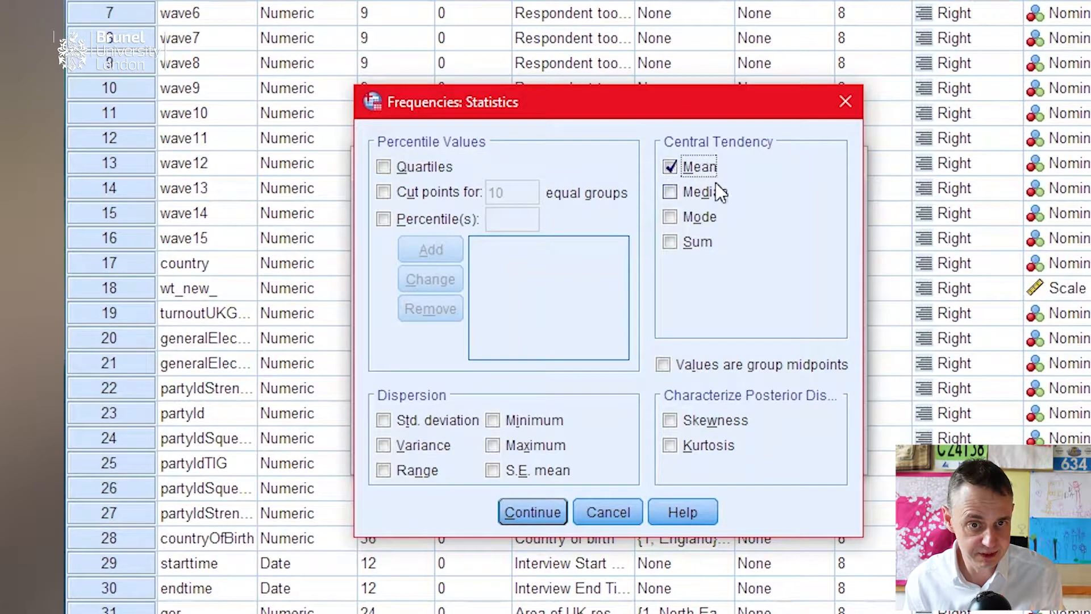
left_click(717, 193)
left_click(709, 218)
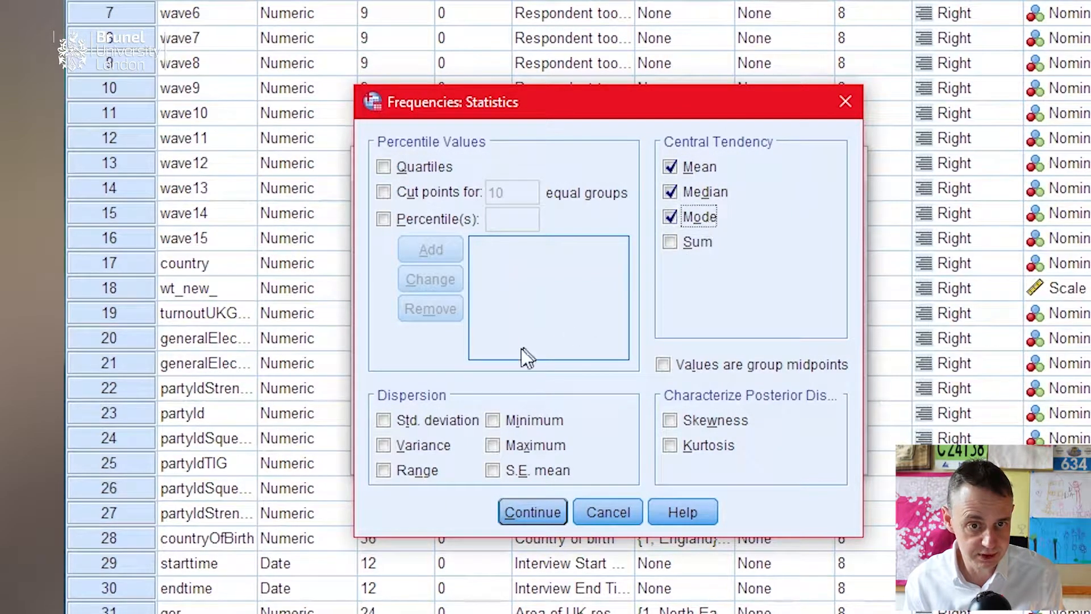
left_click(443, 421)
left_click(545, 421)
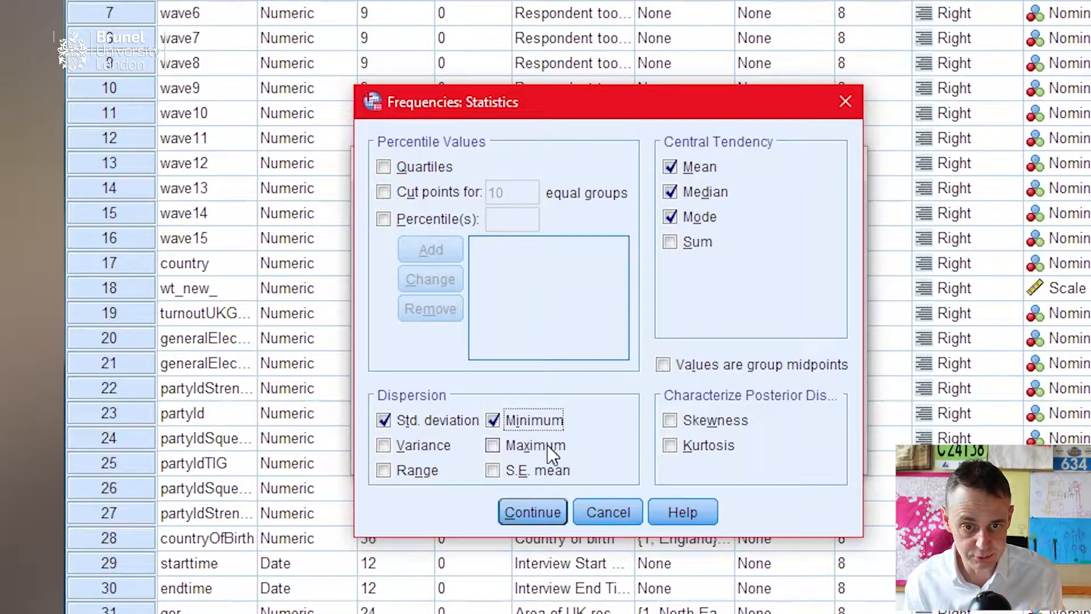
left_click(548, 445)
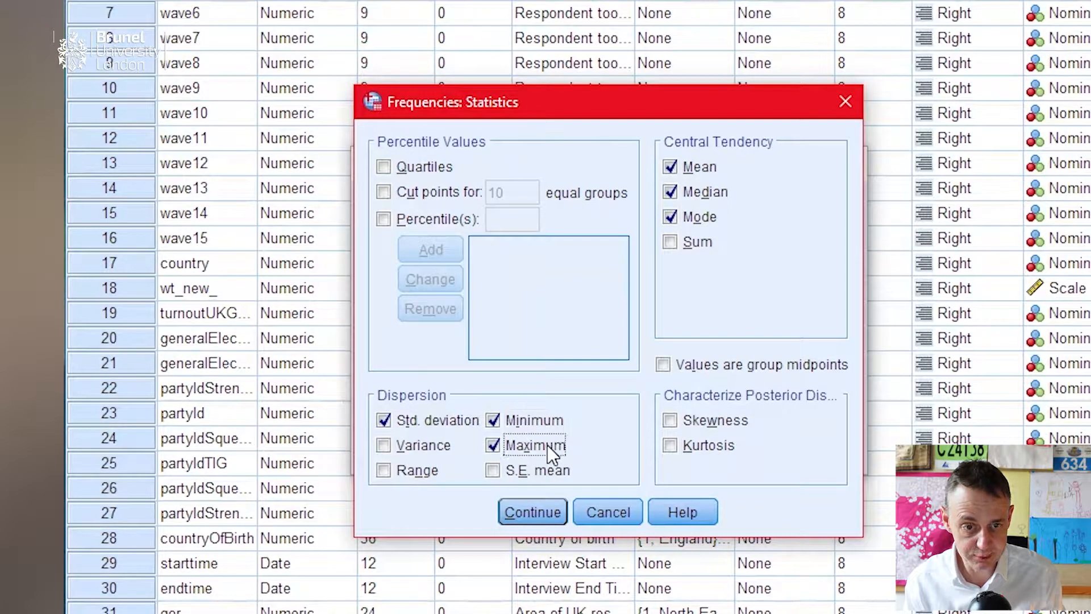
left_click(545, 511)
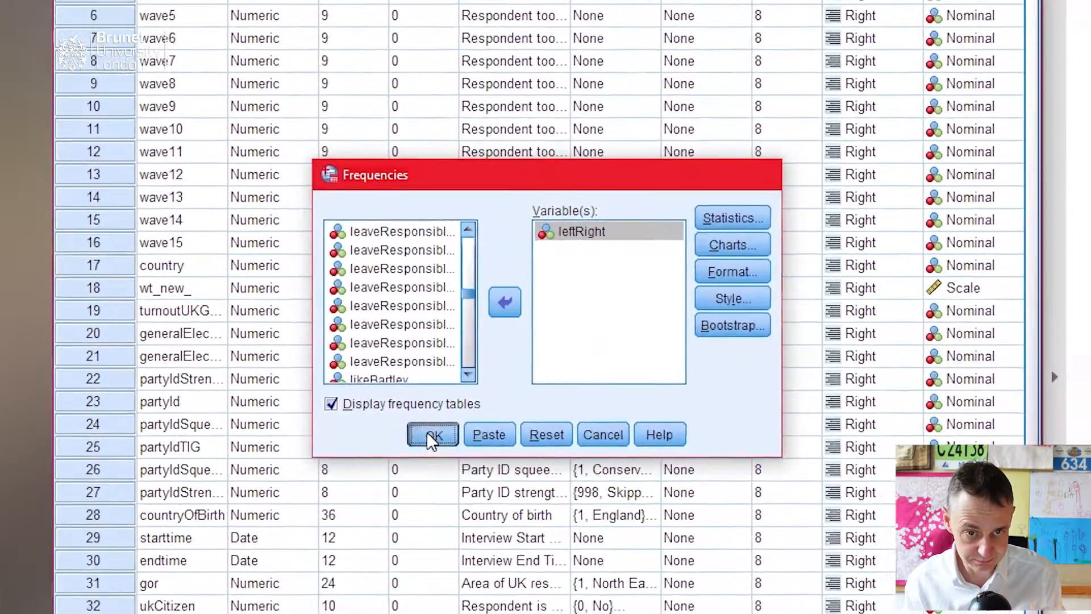
left_click(476, 445)
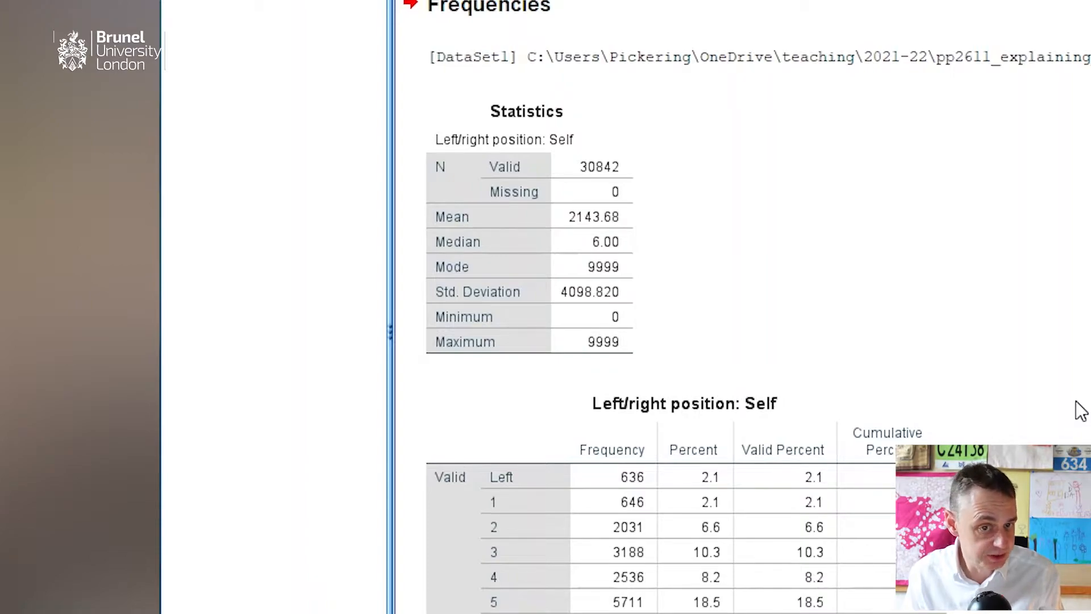
Step: Examine the Statistics table and the frequency table for left/right position in the output
left_click(845, 421)
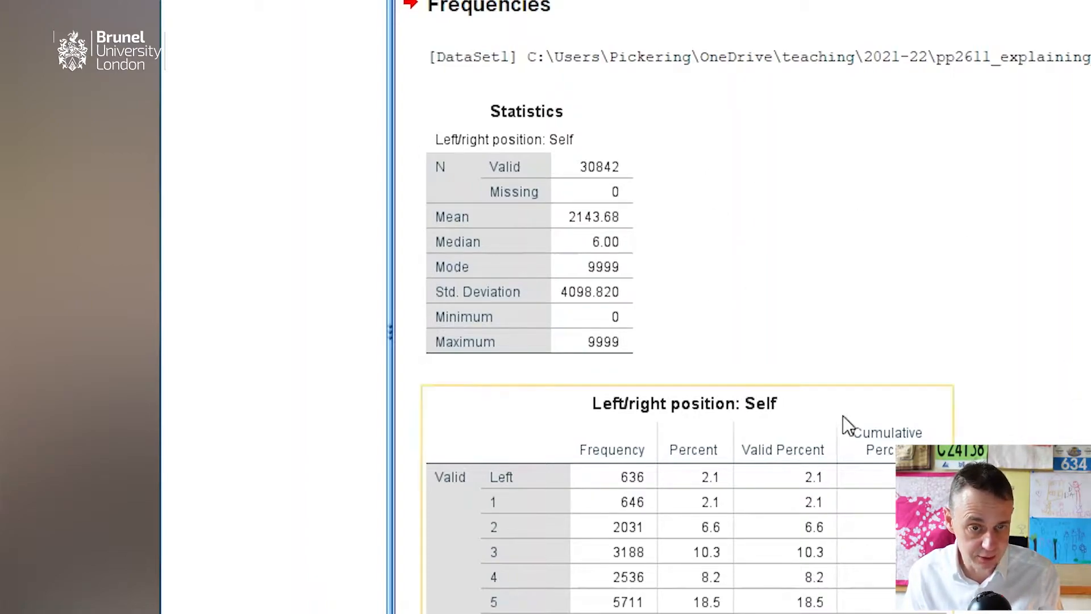
left_click(1010, 425)
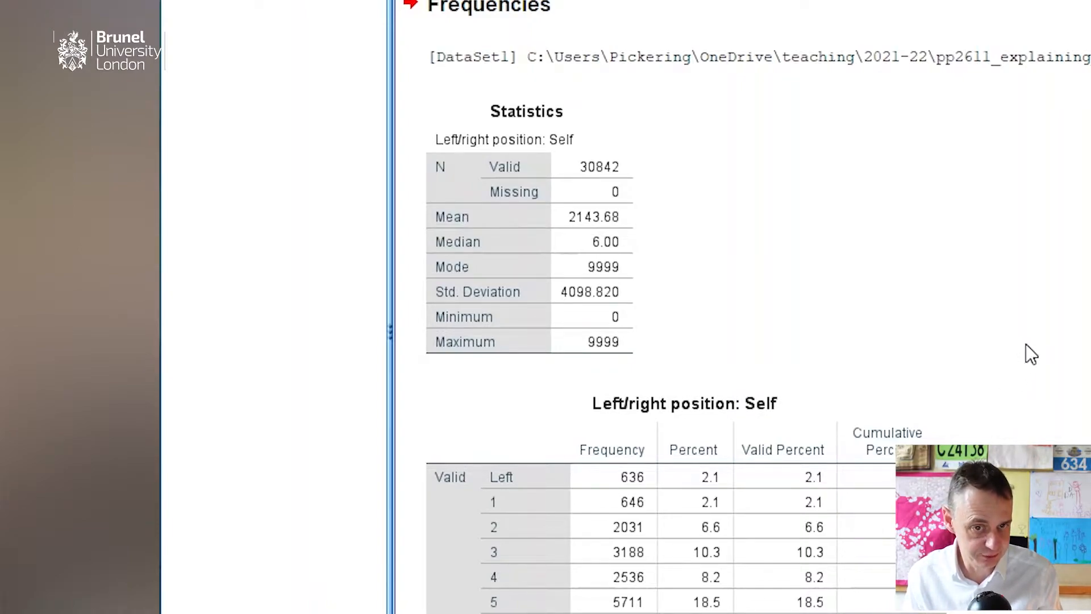
left_click(611, 239)
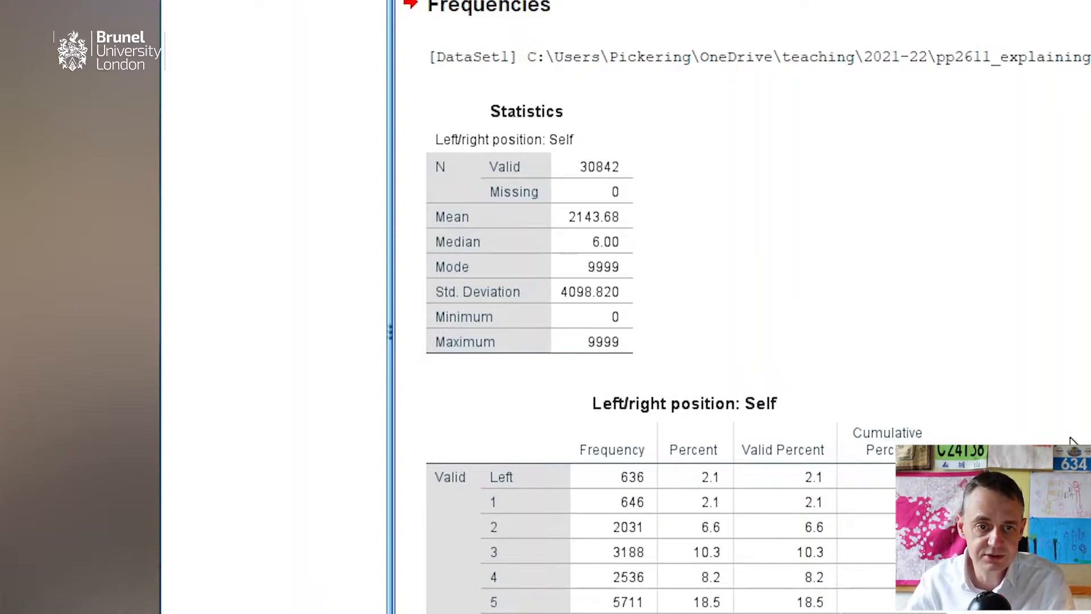
left_click(554, 350)
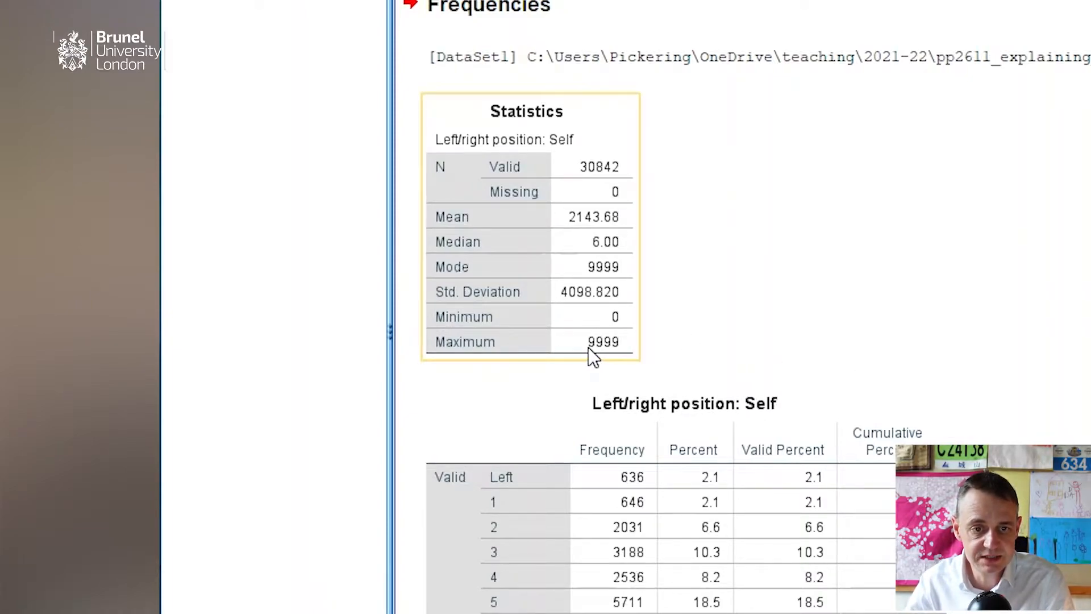
left_click(714, 343)
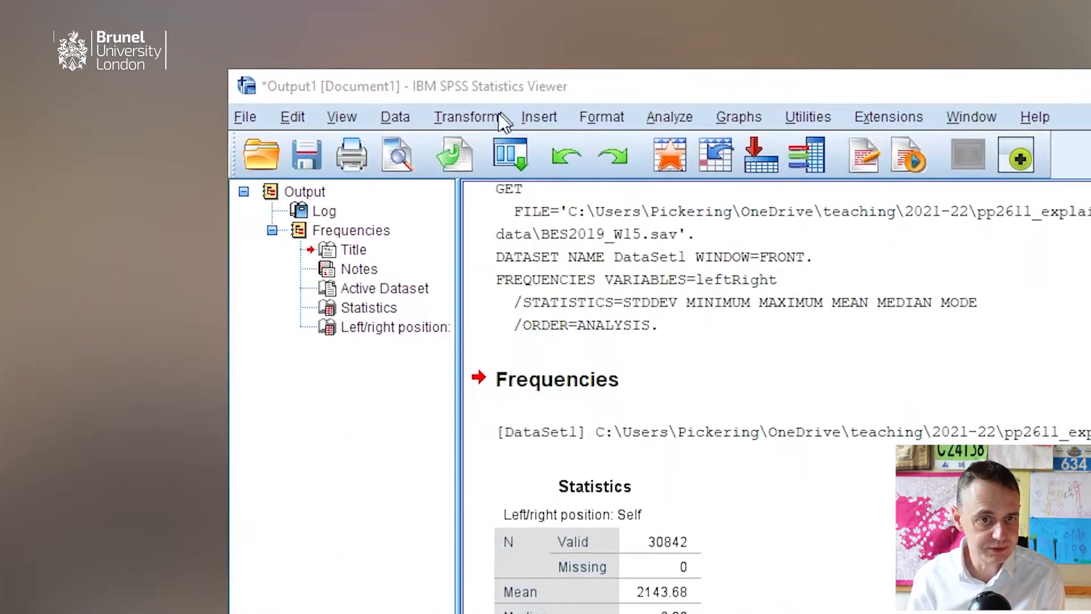
Step: Start a Recode into Different Variables with leftRight as the input variable
left_click(482, 117)
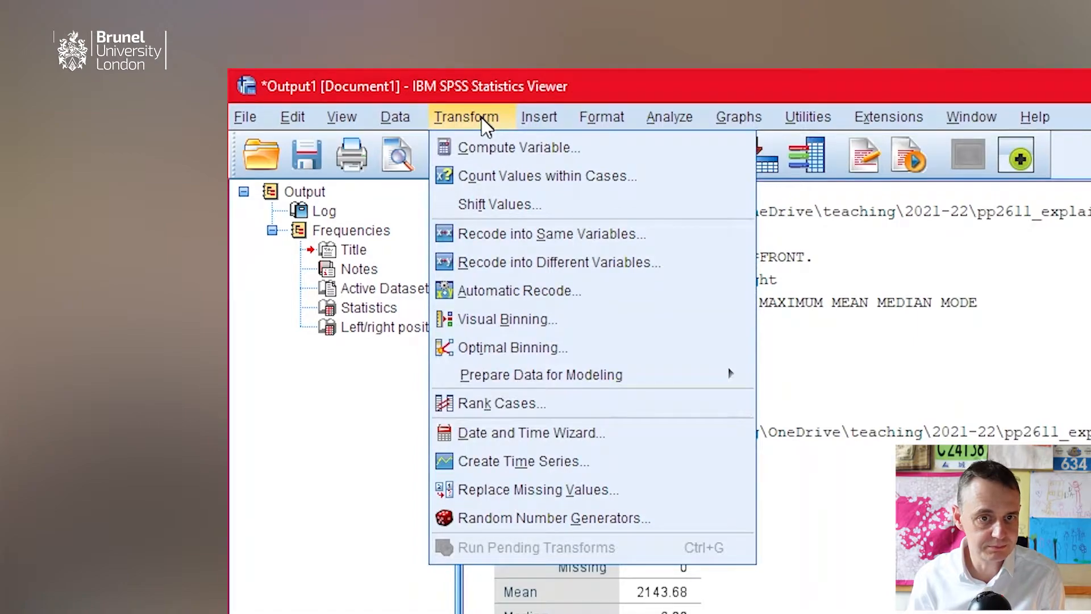
left_click(582, 263)
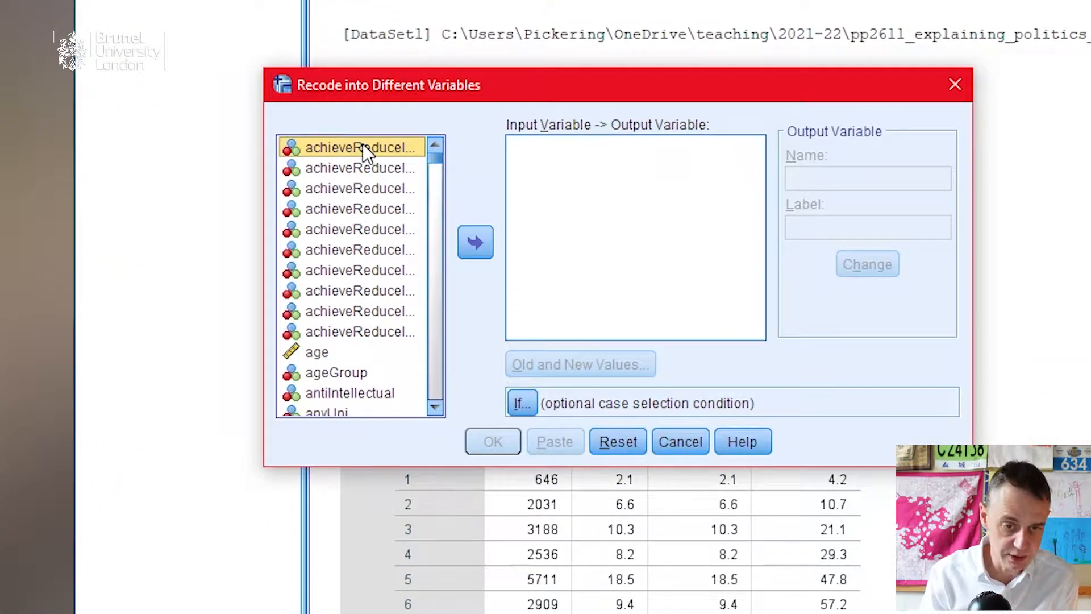
key("l")
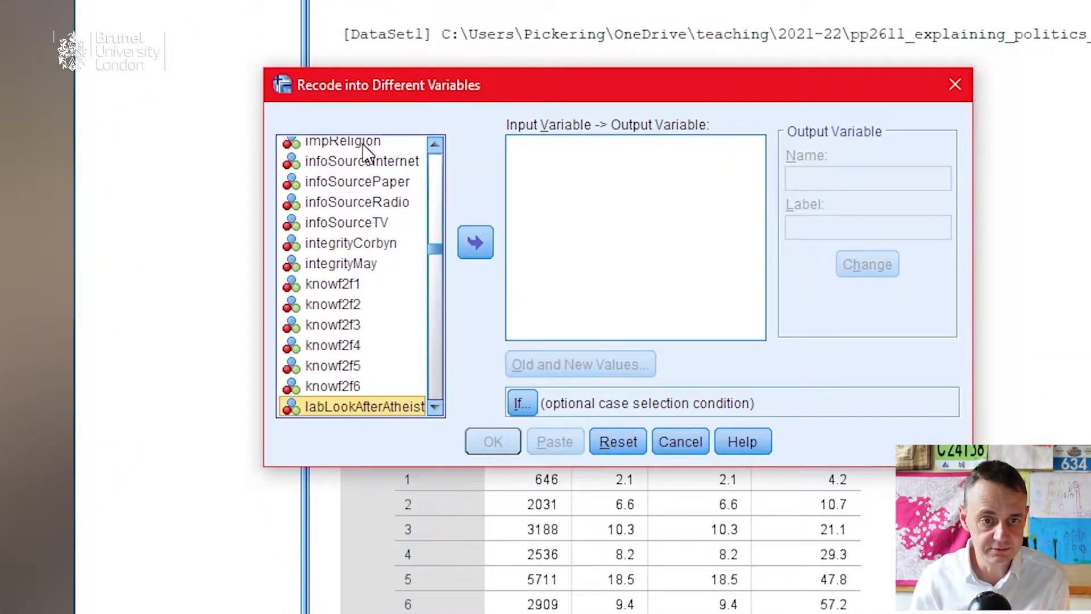
scroll(323, 372, "down", 3)
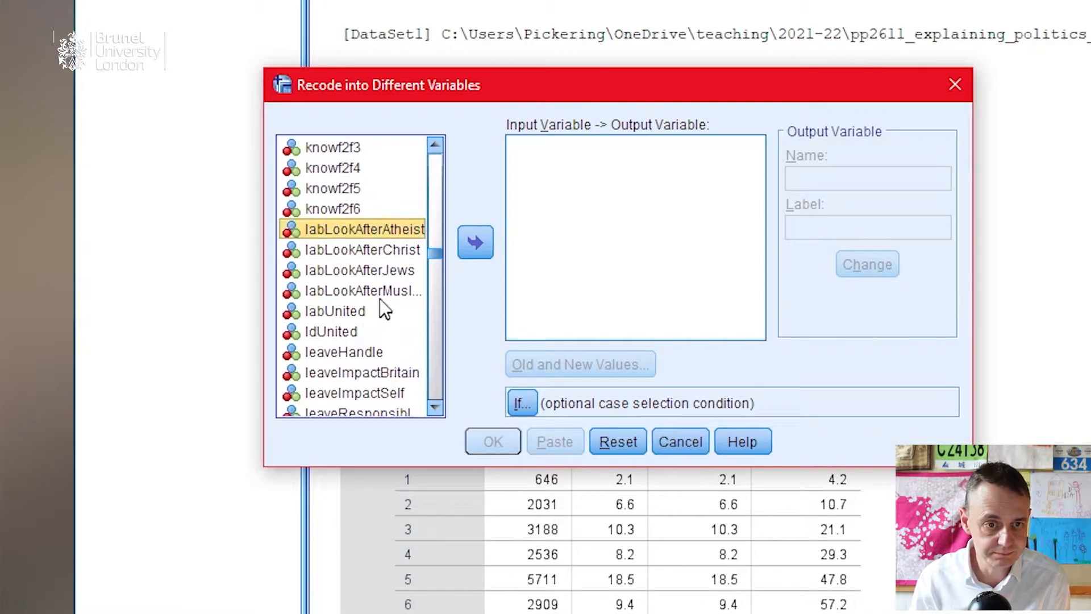
scroll(383, 310, "down", 4)
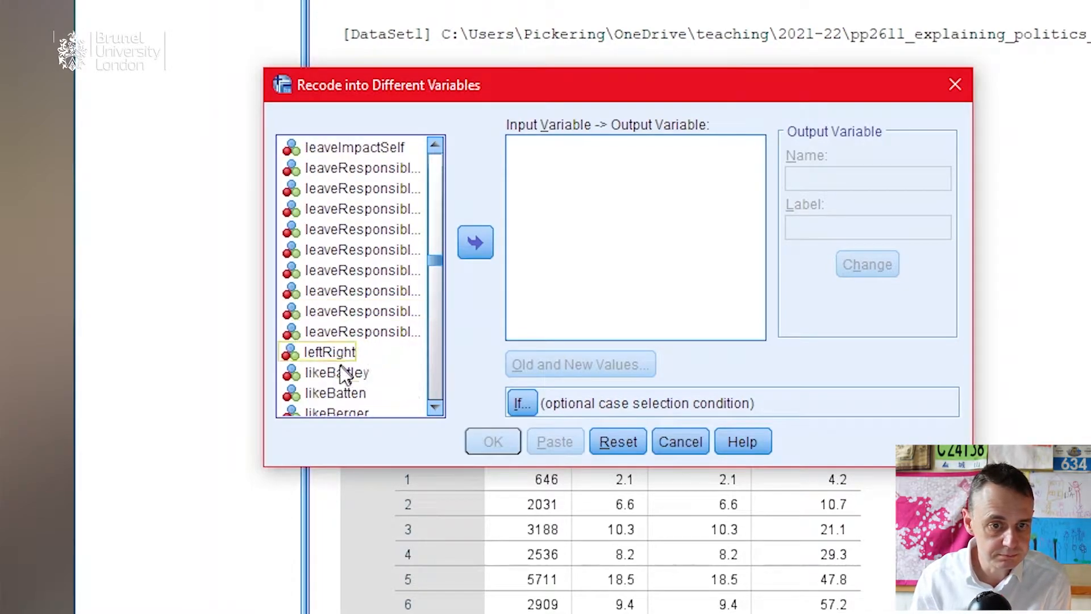
left_click(340, 354)
left_click(475, 244)
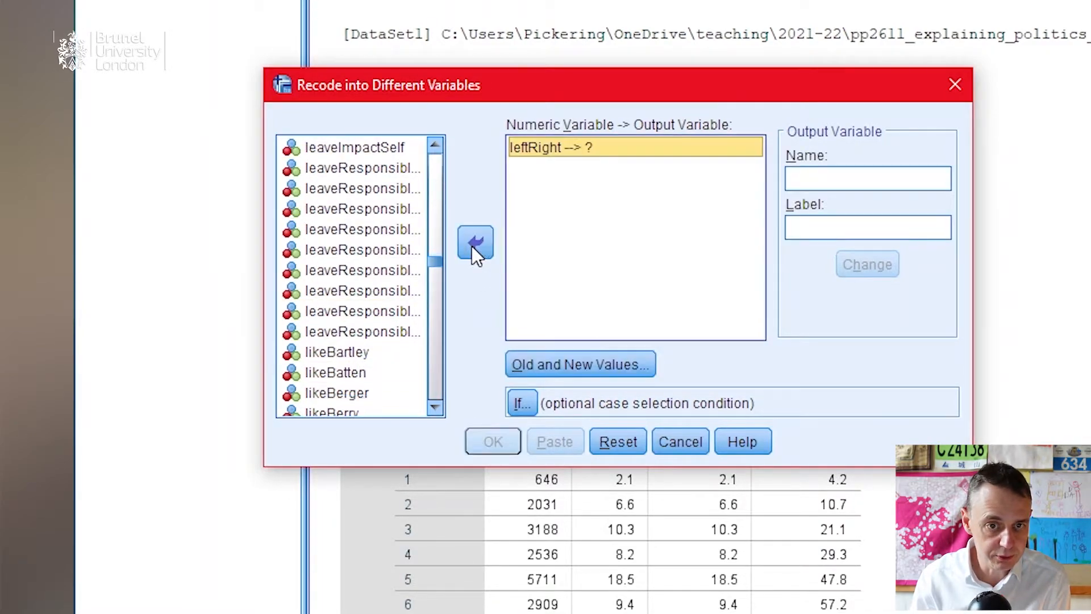
Step: Name the output variable leftRightRec, label it "Left RIght Recoded", and apply it to leftRight
left_click(826, 175)
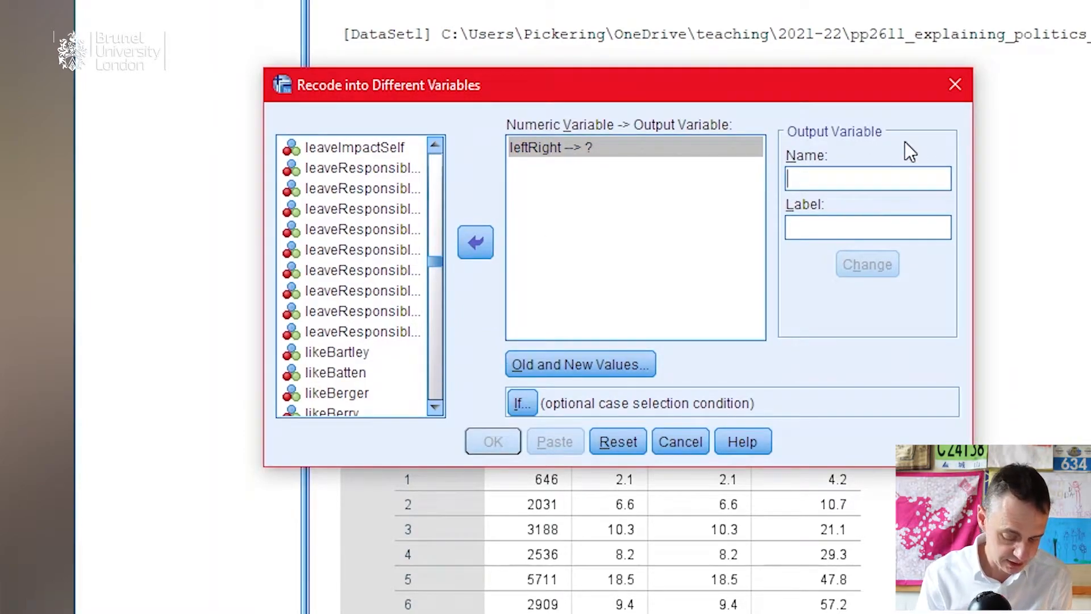
type("leftRi")
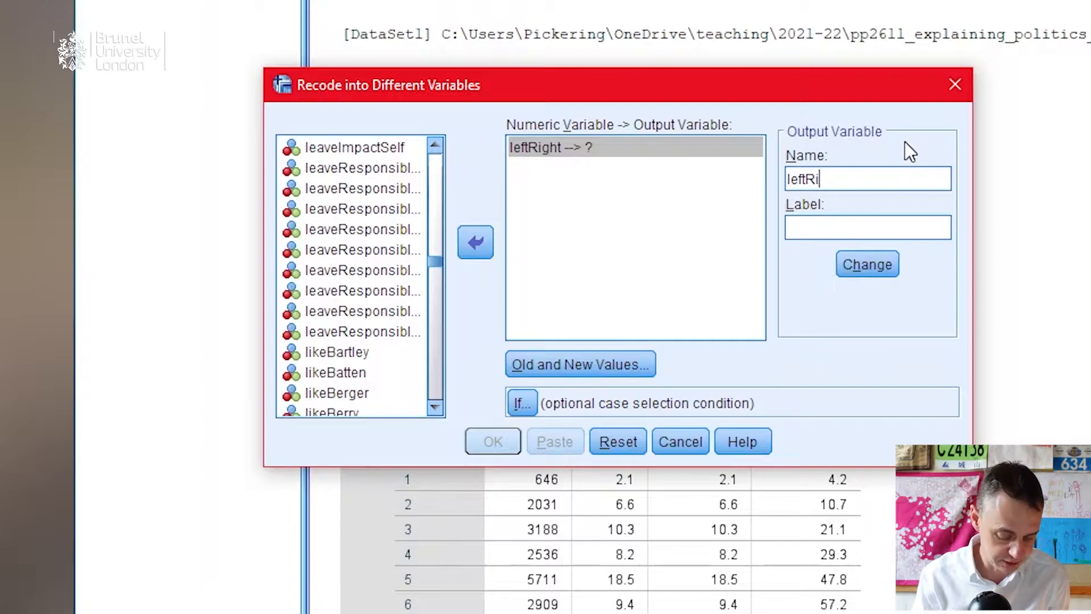
type("ghtRec")
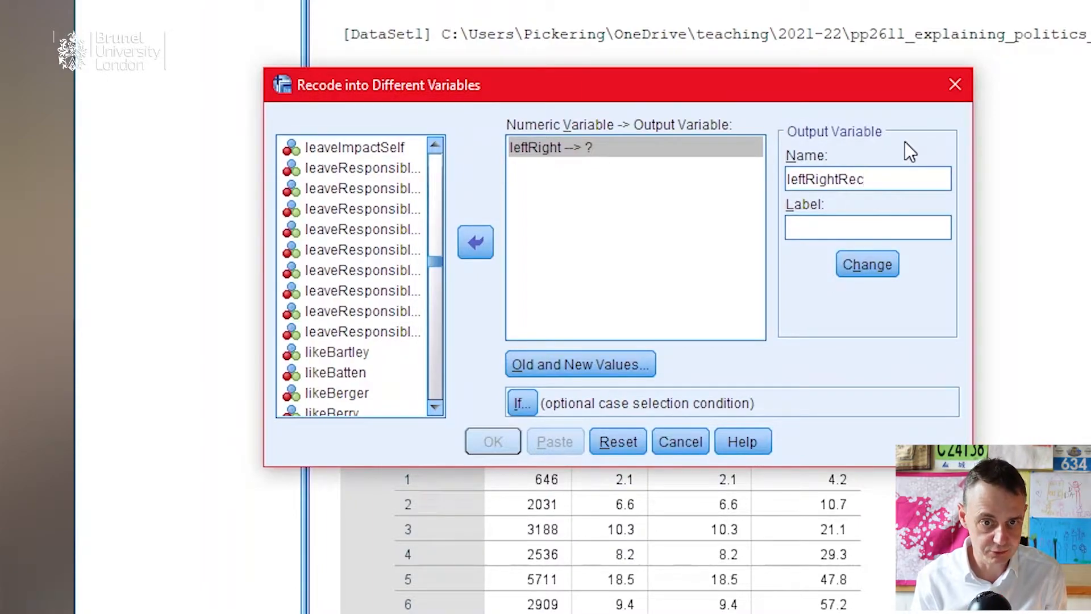
key("Tab")
type("Le")
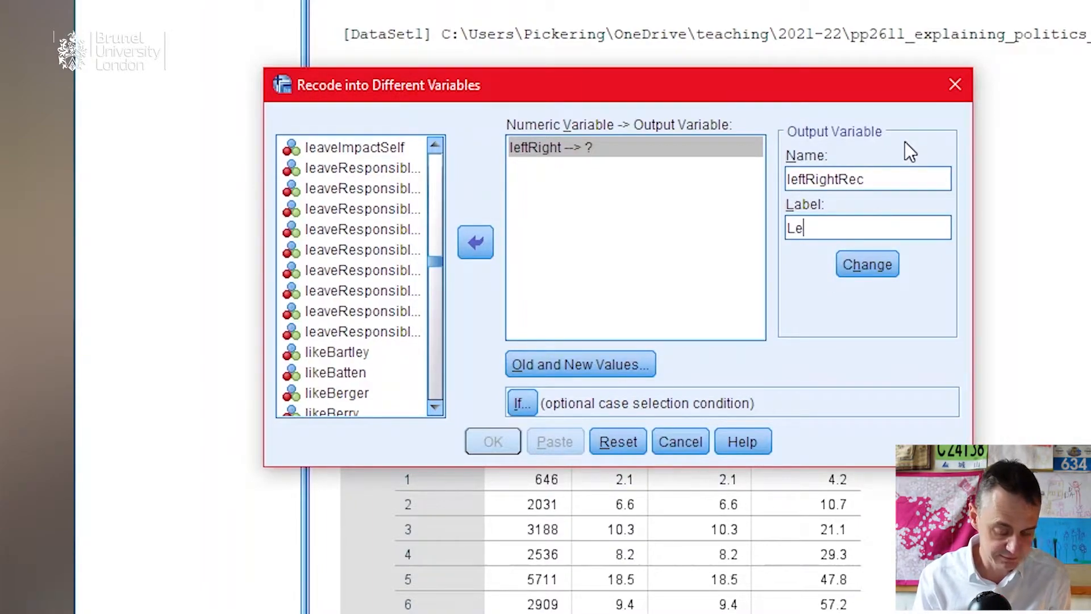
type("ft Rig")
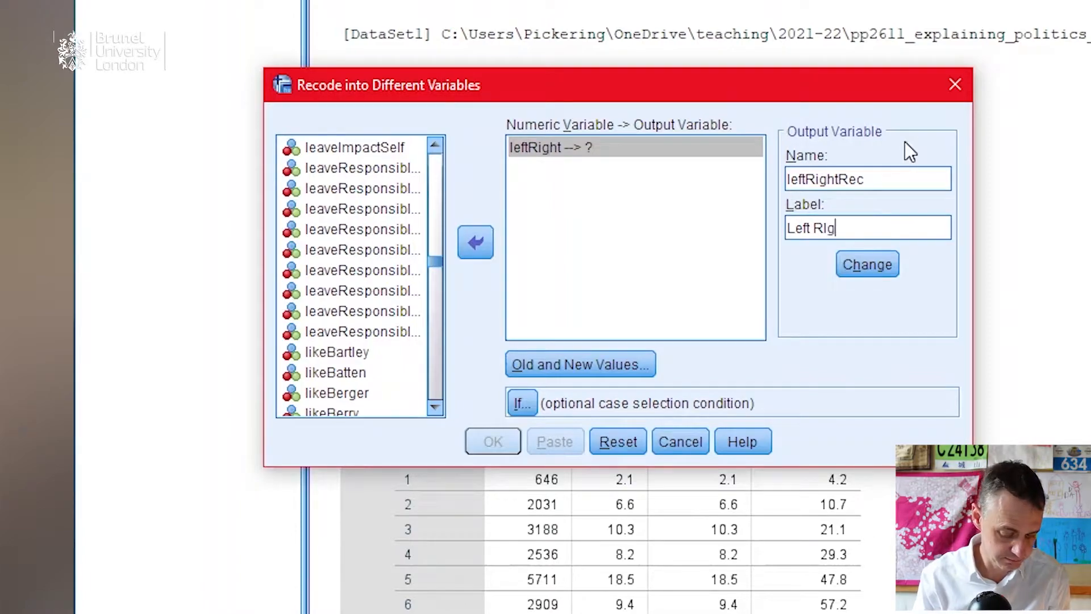
type("ht Recoded")
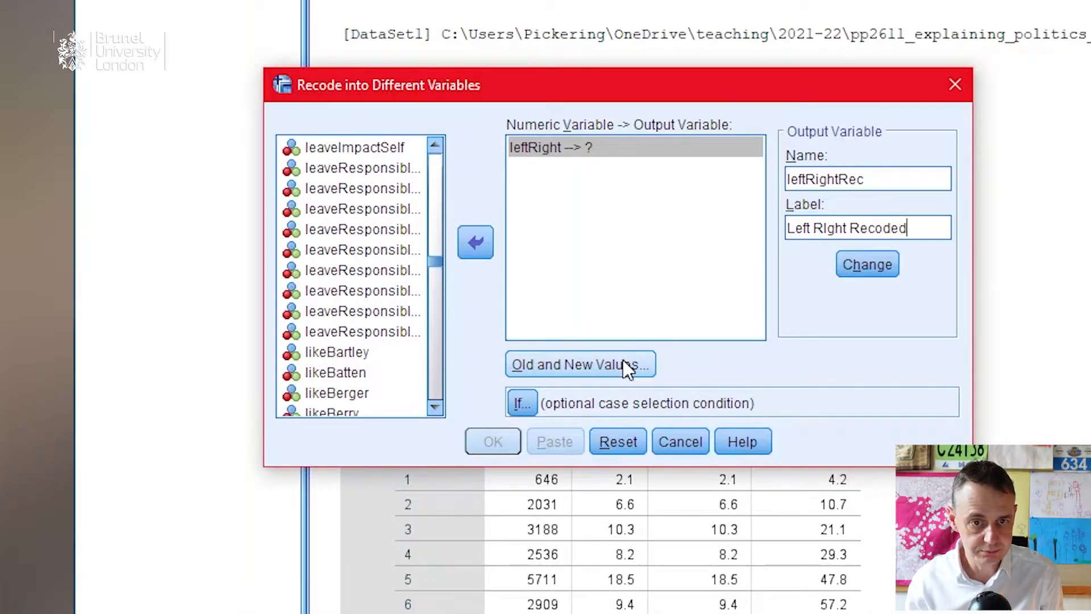
left_click(880, 269)
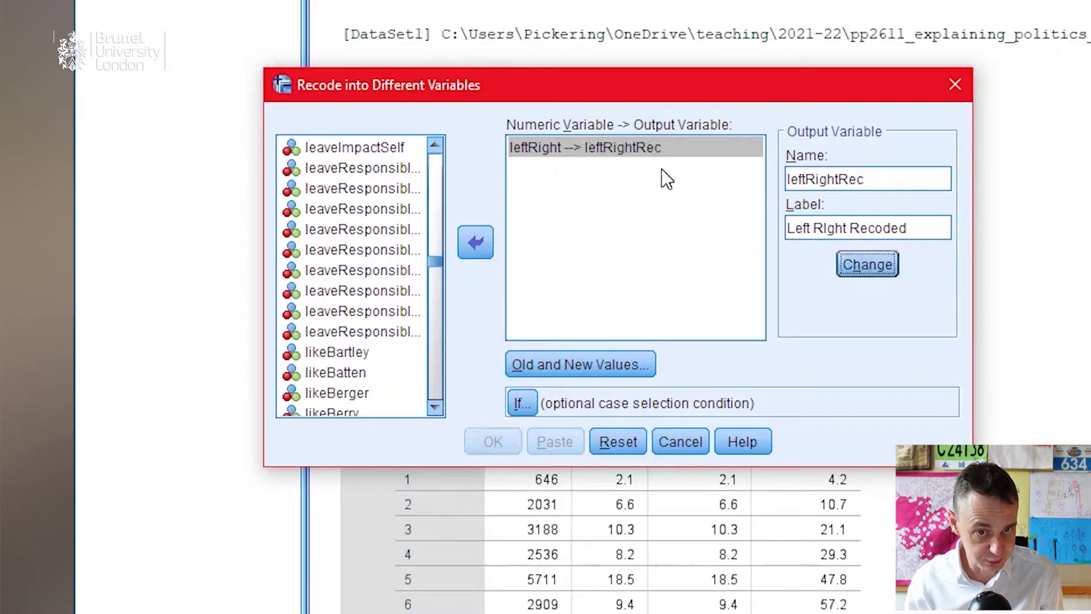
Step: Add a recode rule in the old and new values that turns 9999 into system-missing
left_click(601, 363)
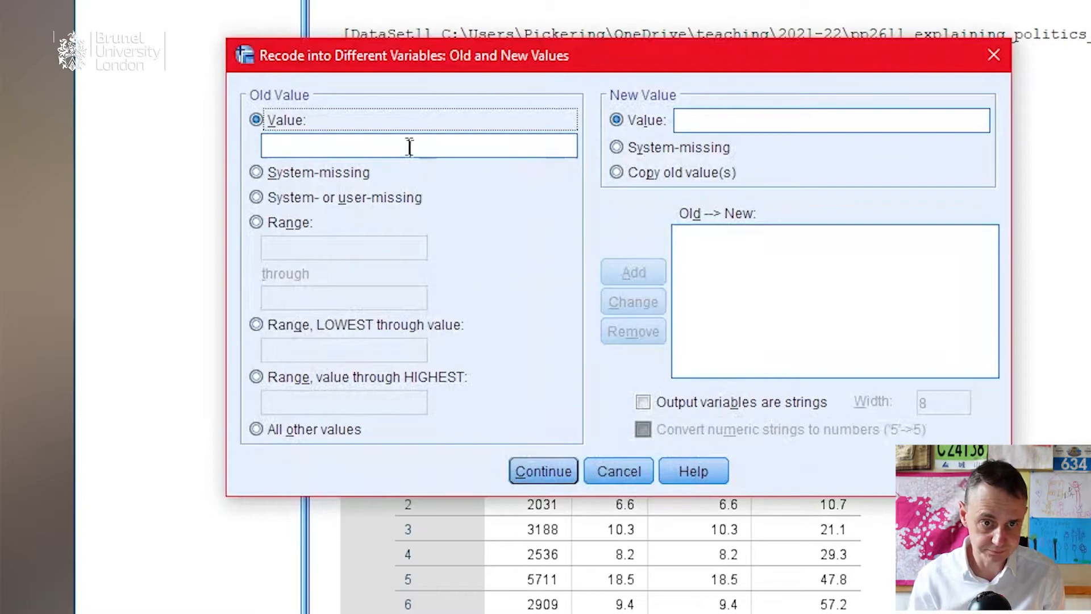
left_click(409, 147)
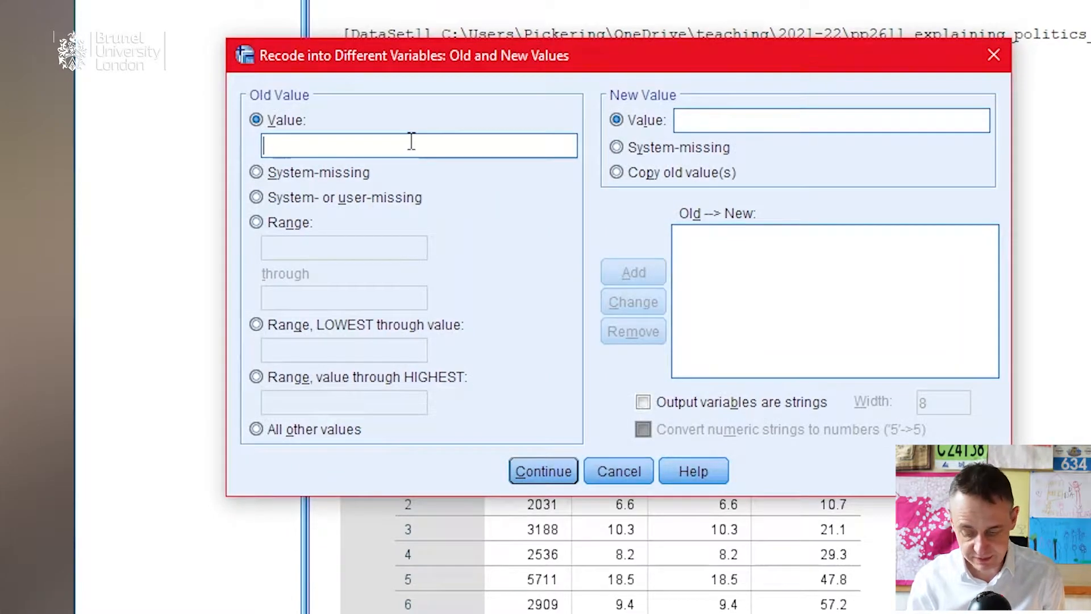
type("999")
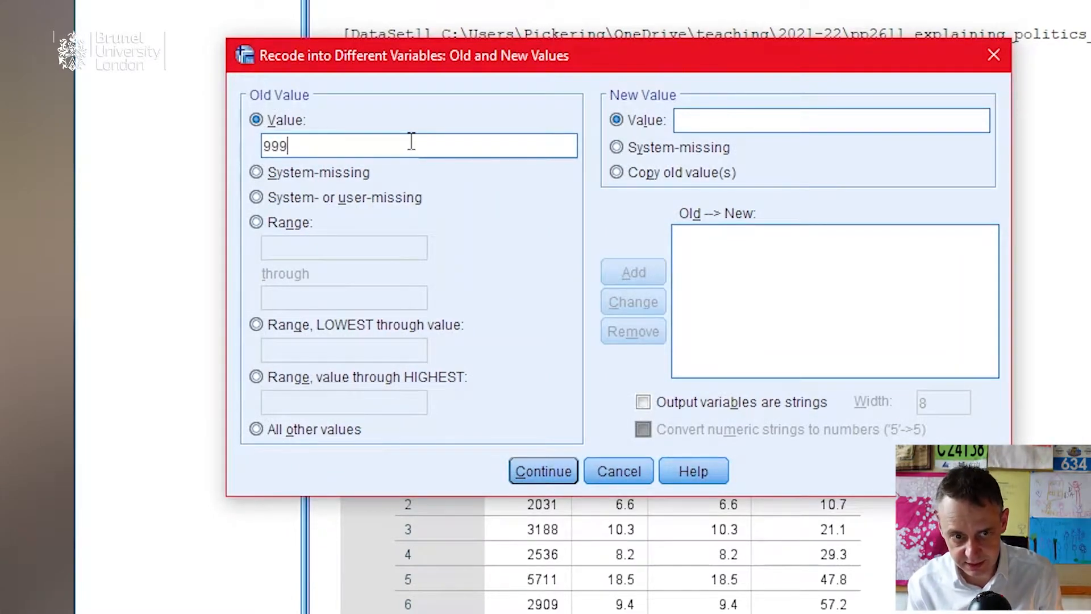
type("9")
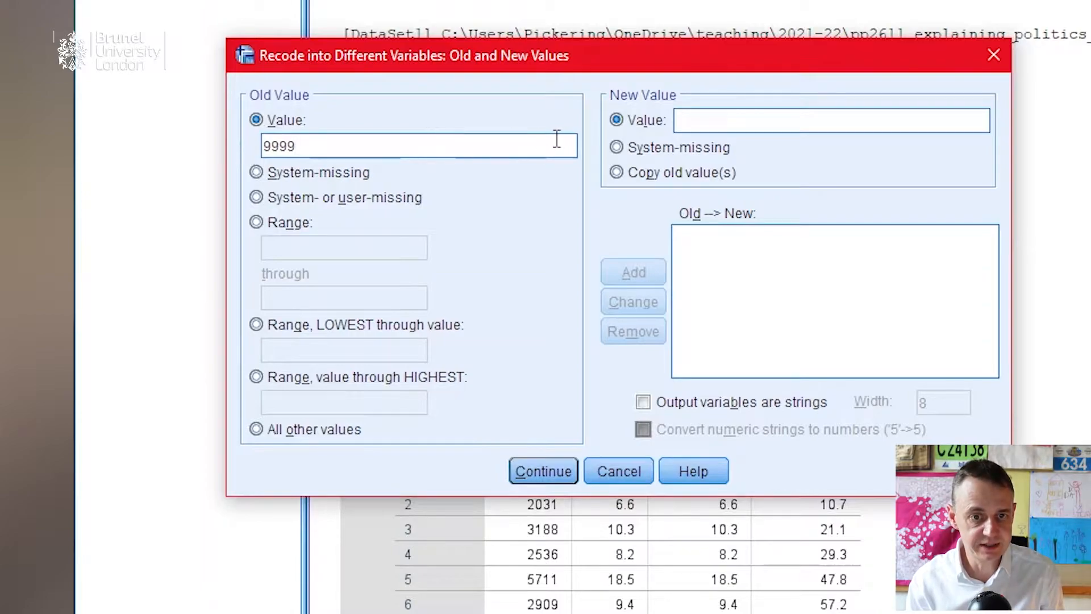
left_click(614, 146)
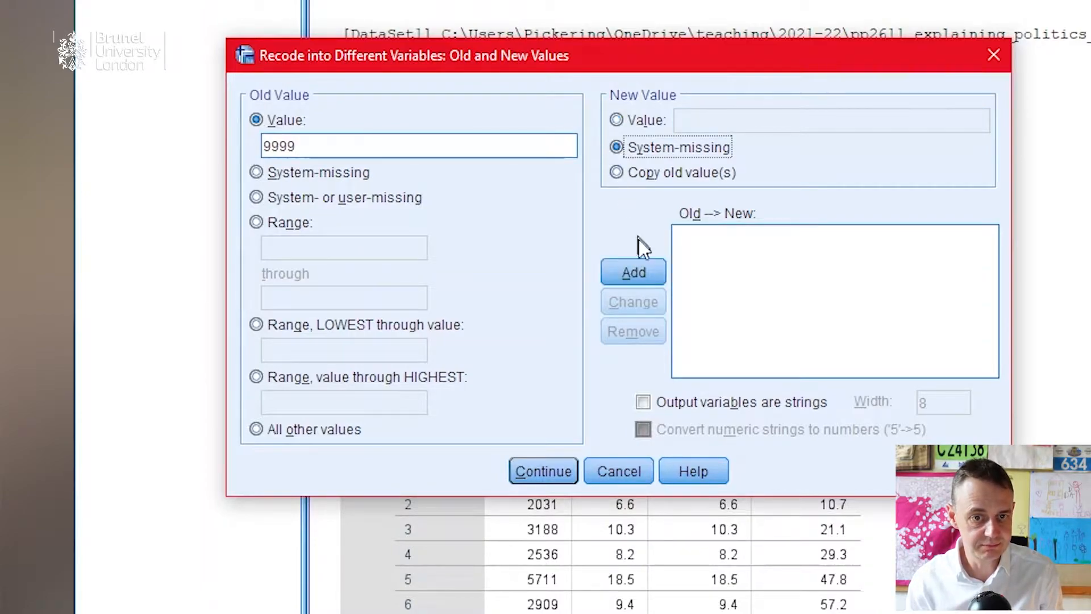
left_click(651, 271)
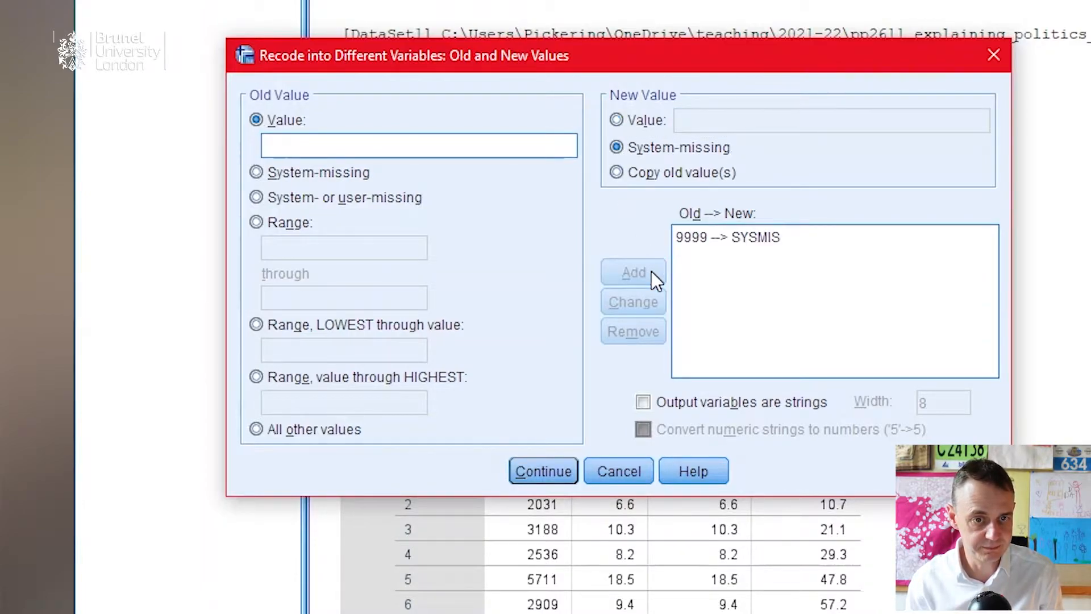
Step: Add a rule copying the old values for the range 0 through 10, and run the recode
left_click(289, 224)
left_click(307, 247)
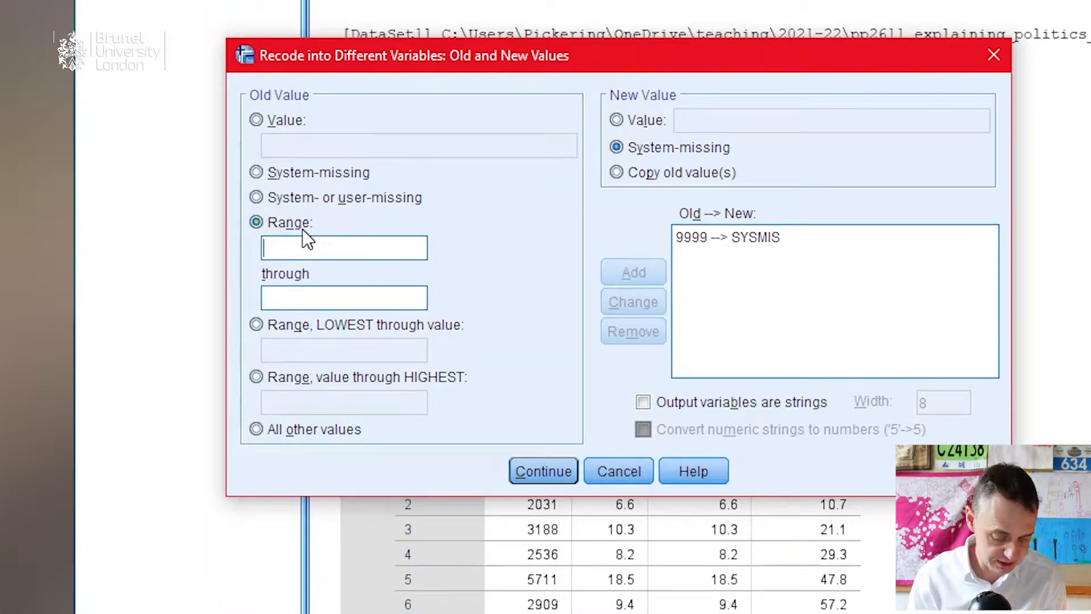
type("0")
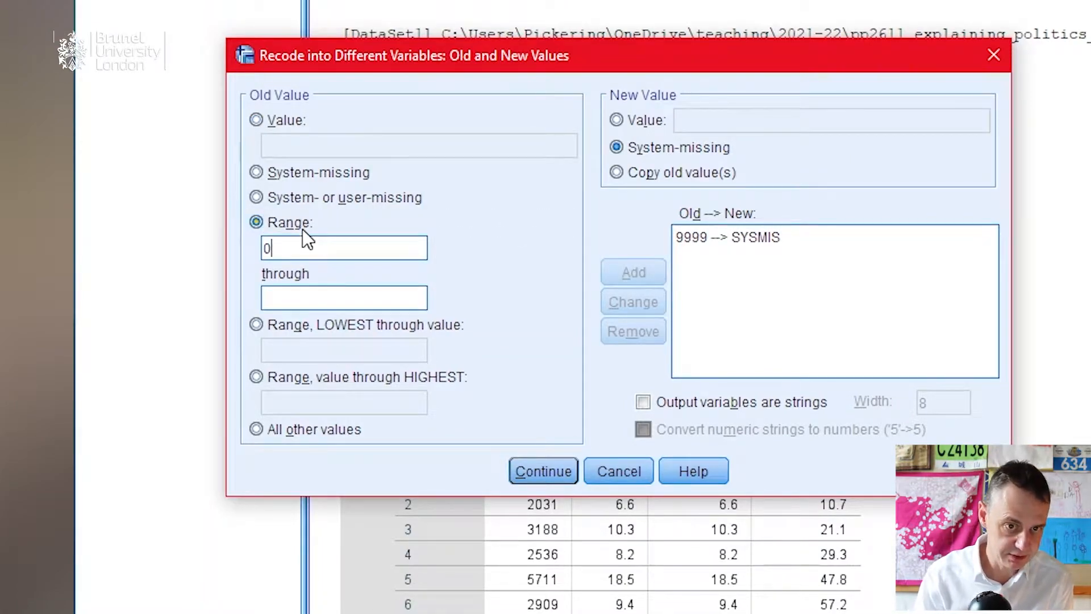
left_click(400, 298)
type("10")
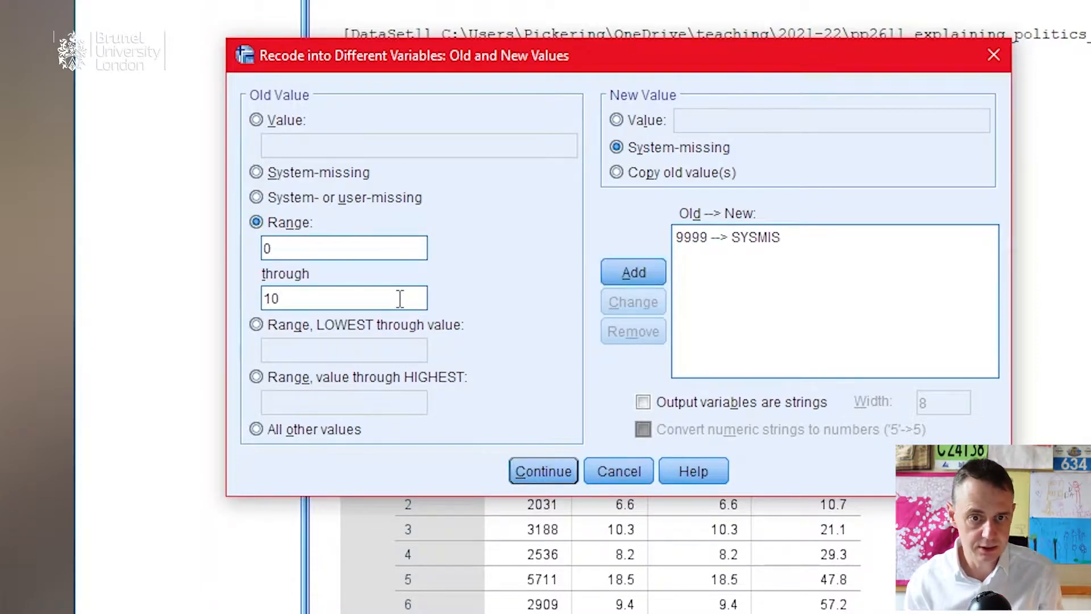
left_click(619, 173)
left_click(643, 272)
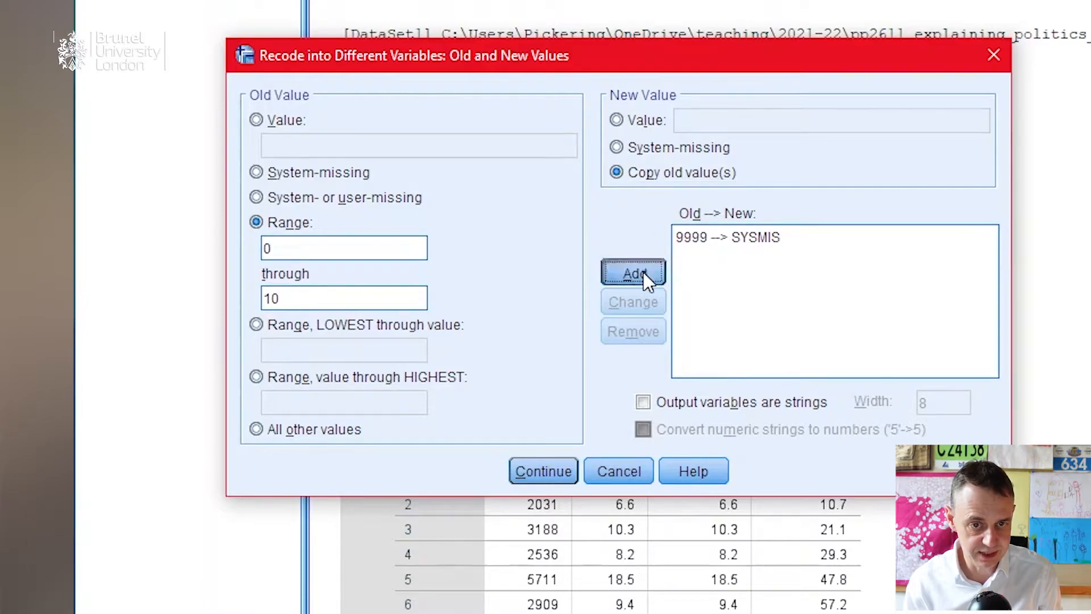
left_click(537, 464)
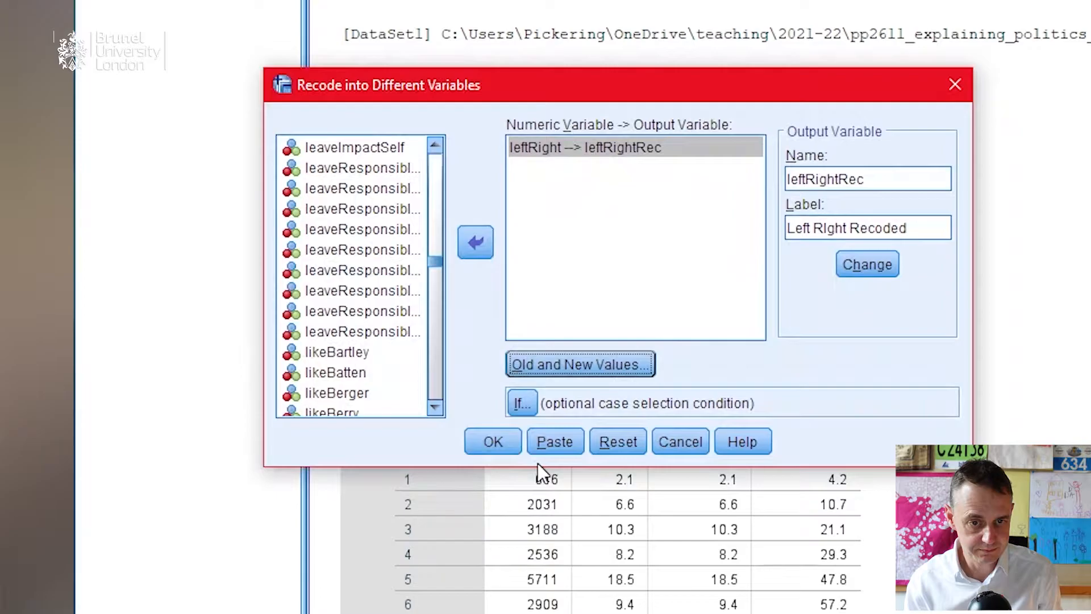
left_click(490, 443)
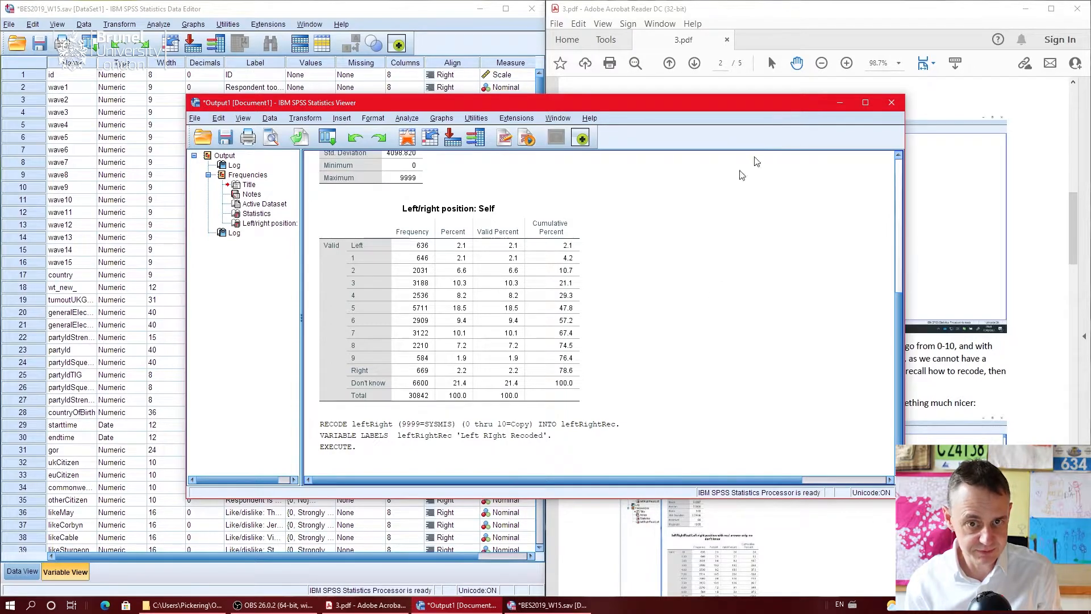
Step: Set up a Frequencies analysis from the data editor, replacing leftRight with leftRightRec as the variable
left_click(442, 371)
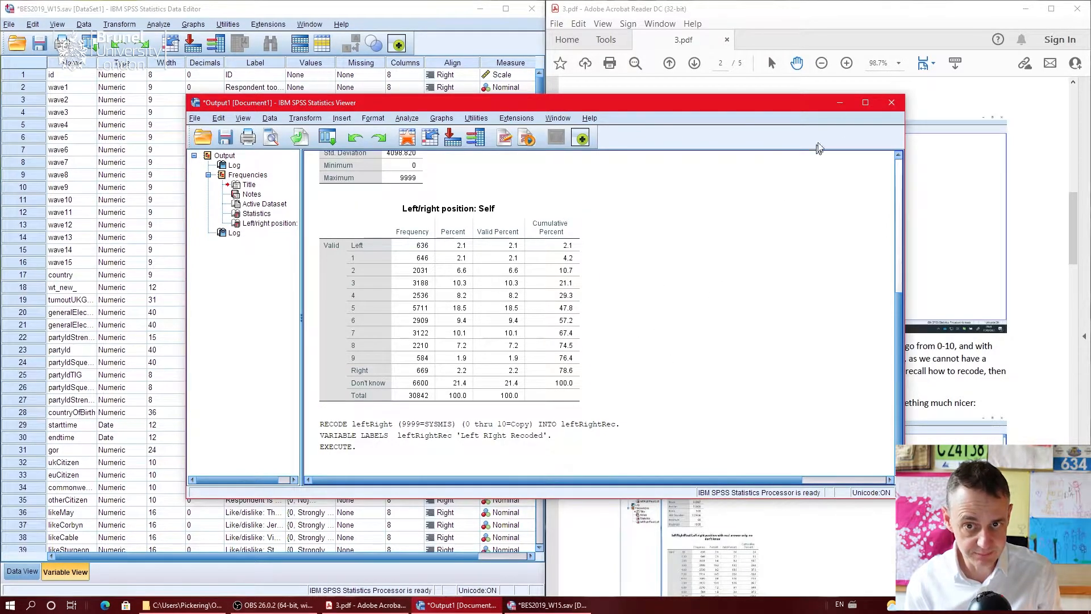
left_click(841, 103)
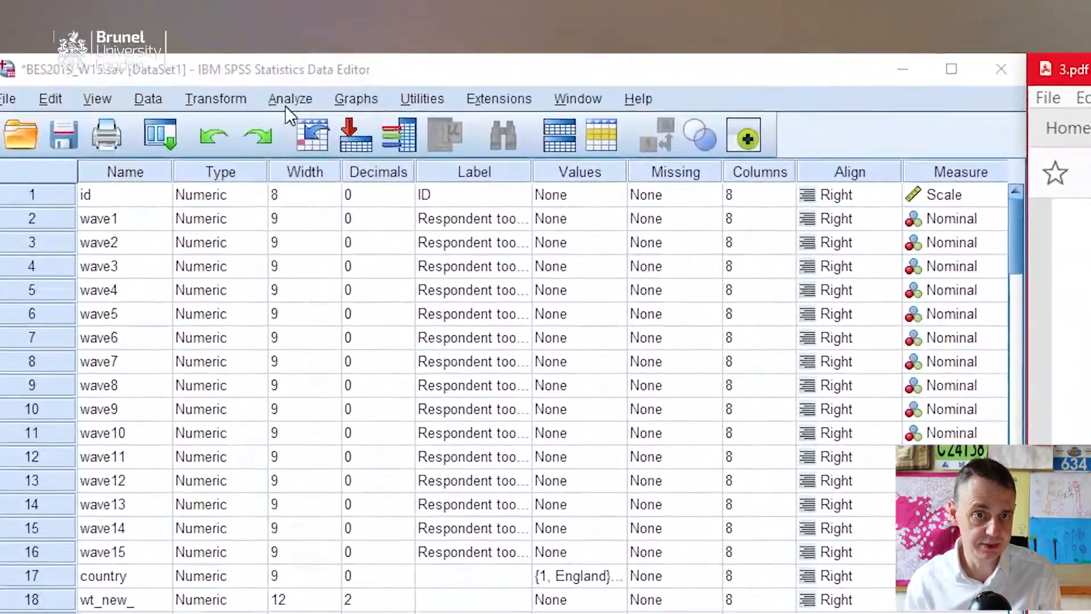
left_click(285, 103)
mouse_move(308, 148)
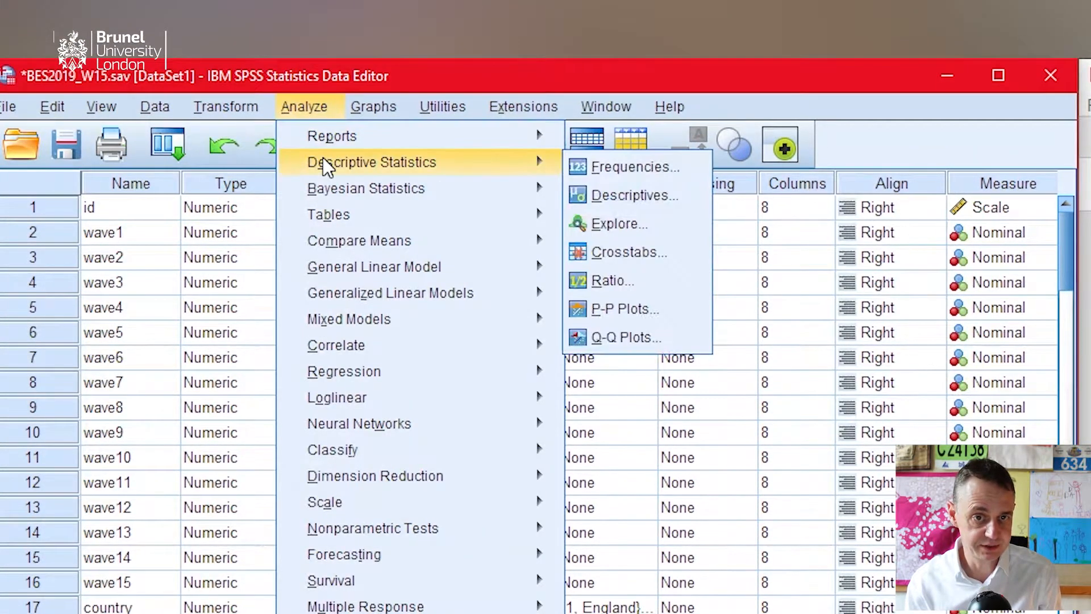
left_click(627, 173)
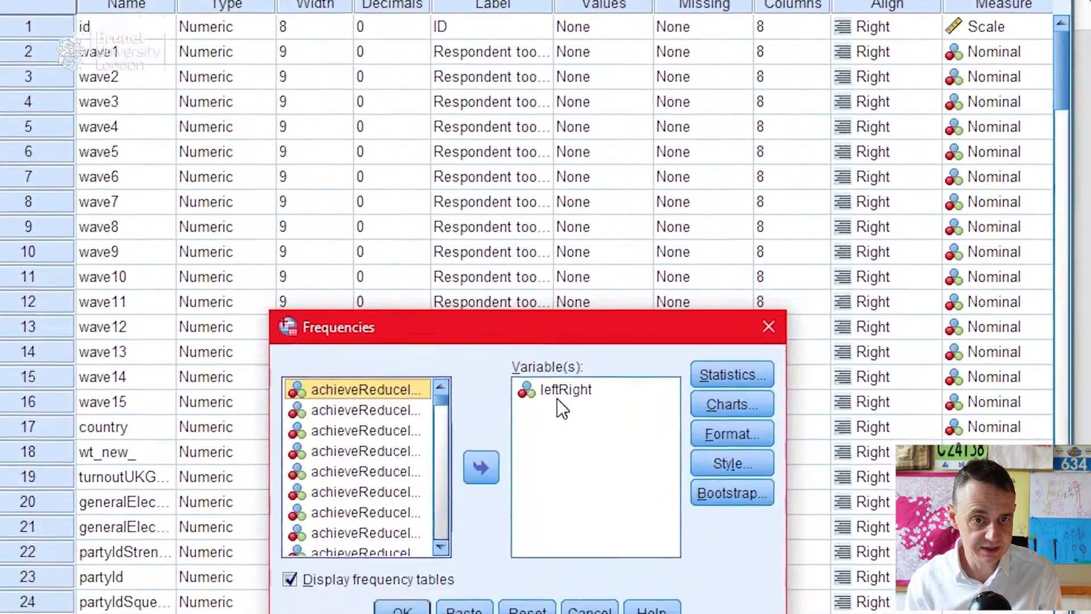
left_click(559, 569)
left_click(468, 287)
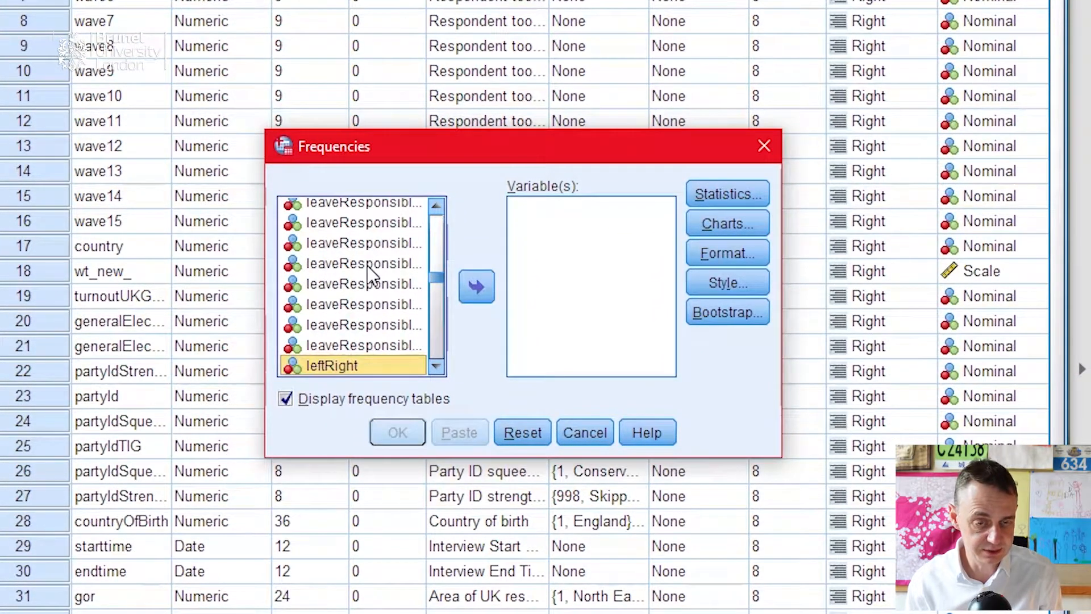
left_click(437, 367)
left_click(438, 369)
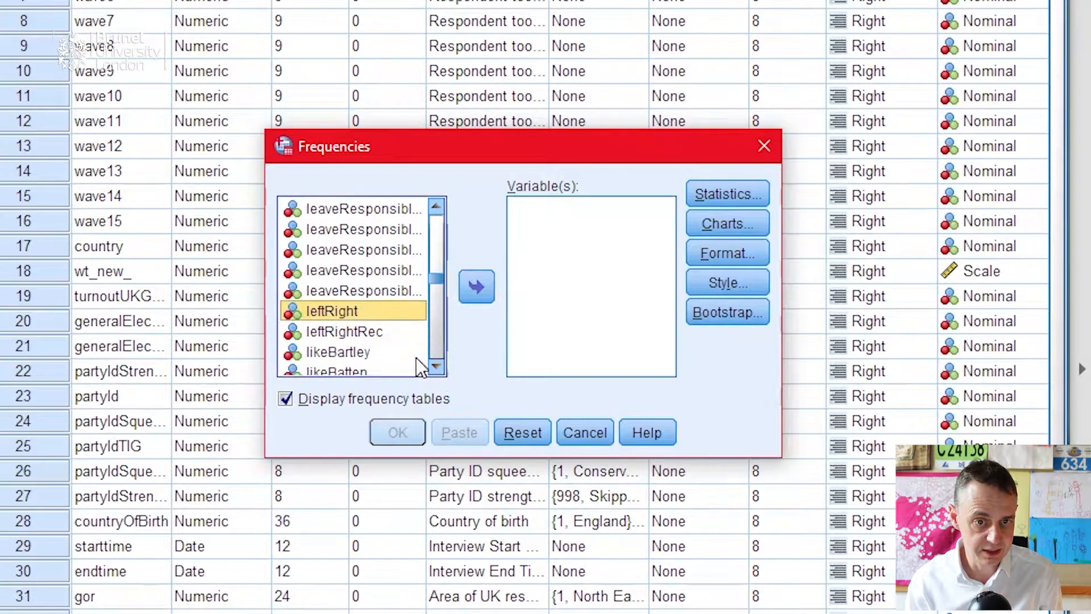
left_click(365, 335)
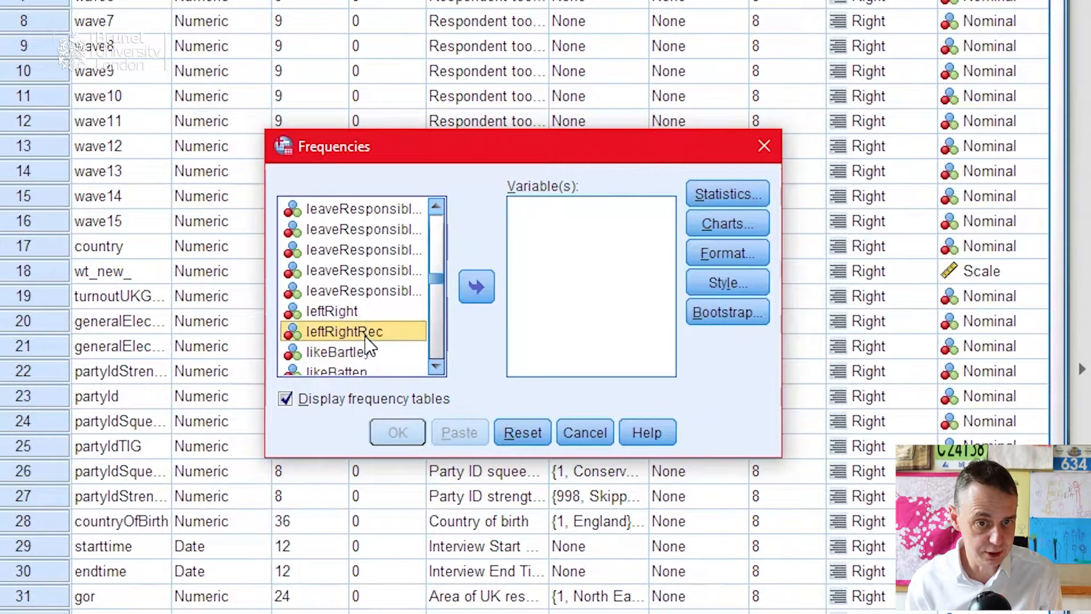
left_click(491, 283)
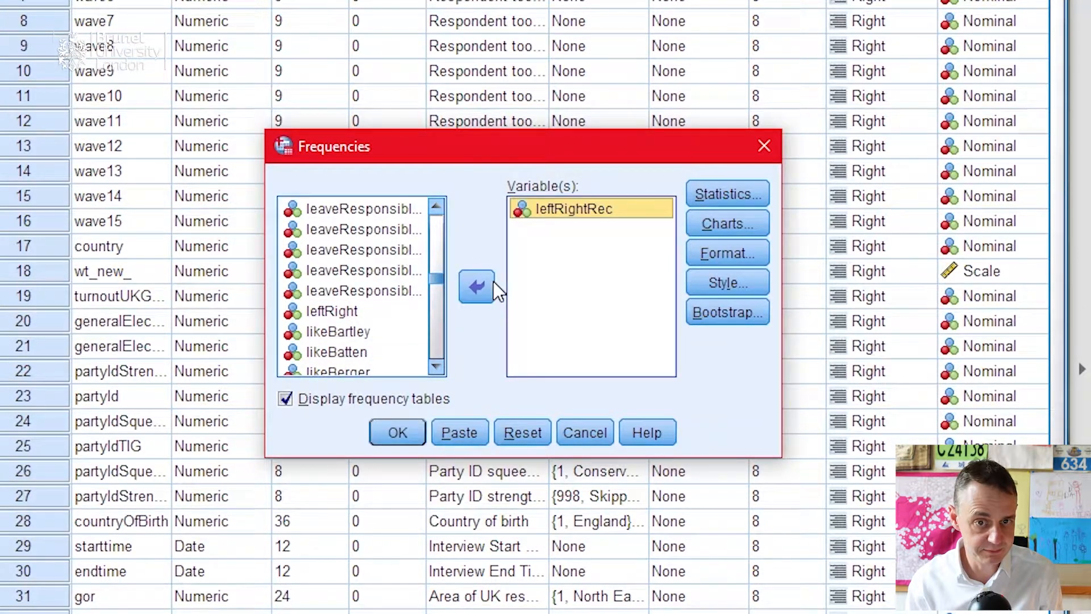
Step: Keep mean, median, mode, standard deviation, minimum and maximum as the statistics, and run the frequencies analysis for leftRightRec
left_click(730, 193)
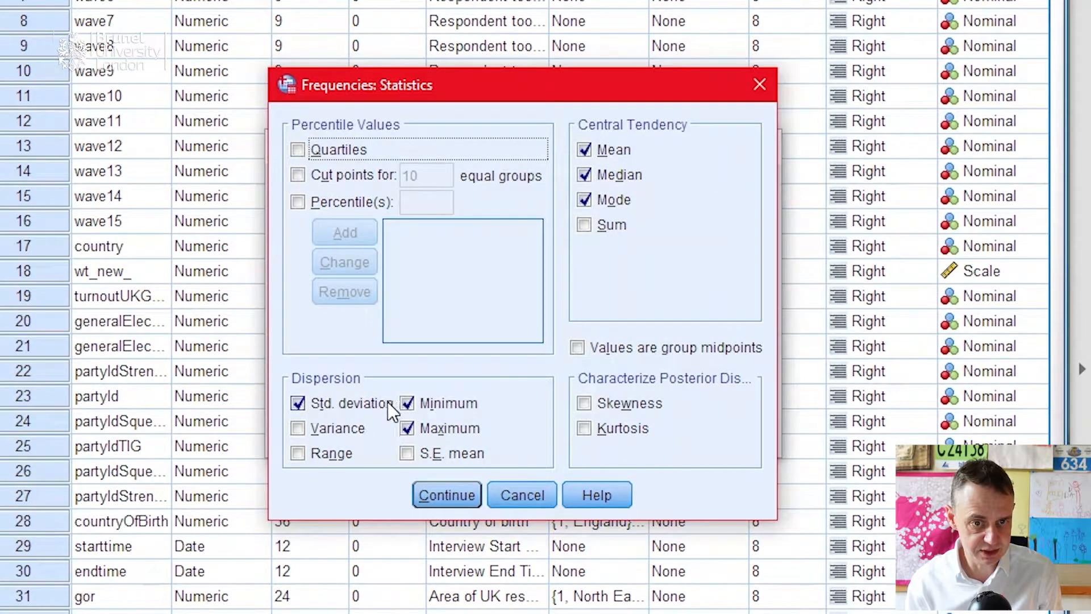
left_click(463, 489)
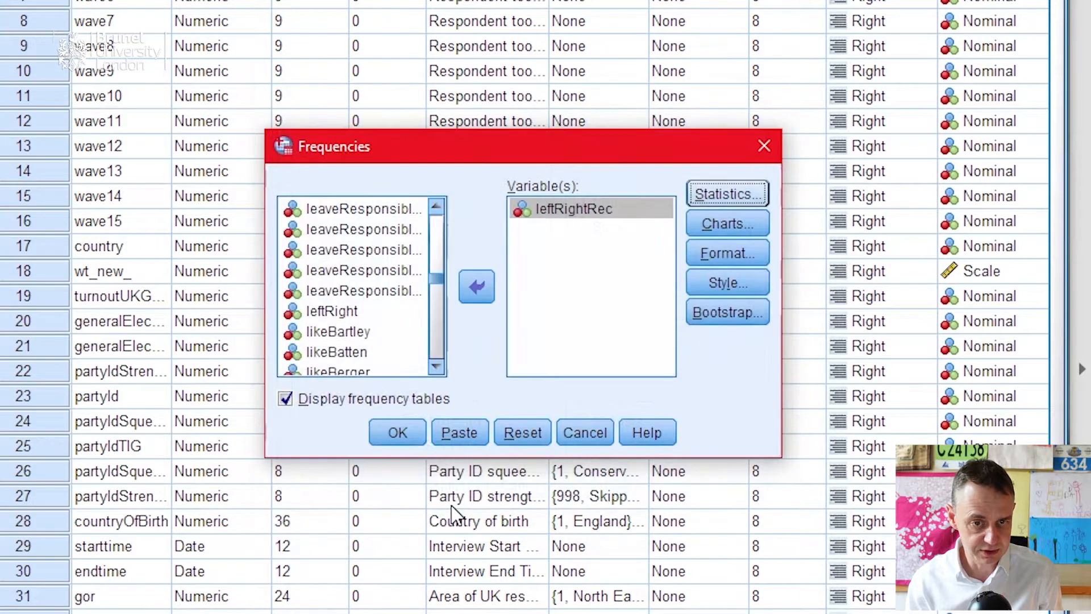
left_click(398, 434)
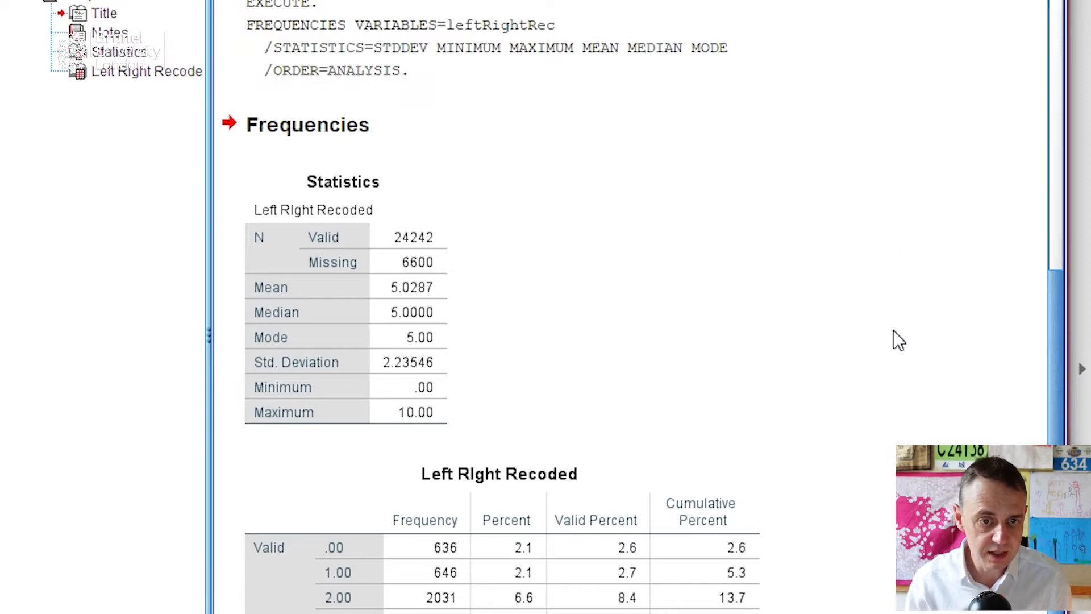
Step: Examine the Statistics table for the recoded variable and read the matching explanation and the gor example in 3.pdf
left_click(431, 339)
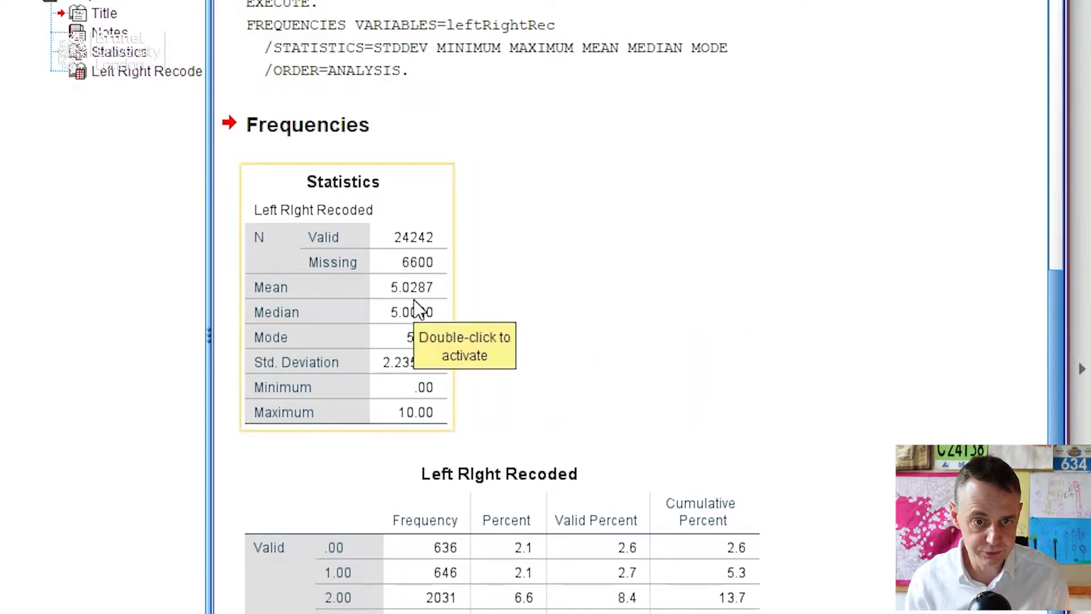
left_click(621, 380)
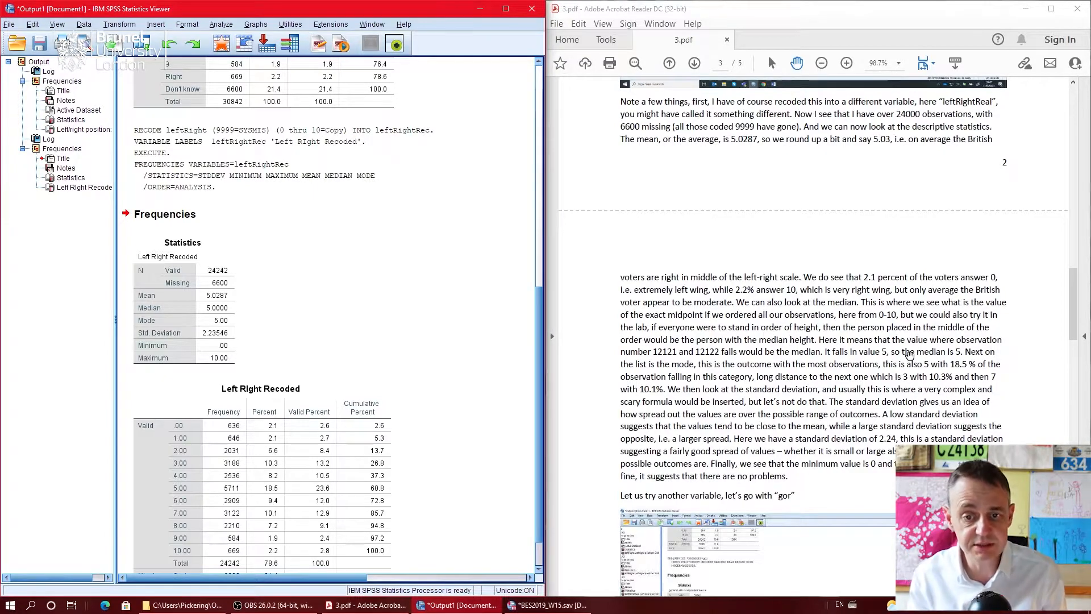
scroll(909, 355, "down", 10)
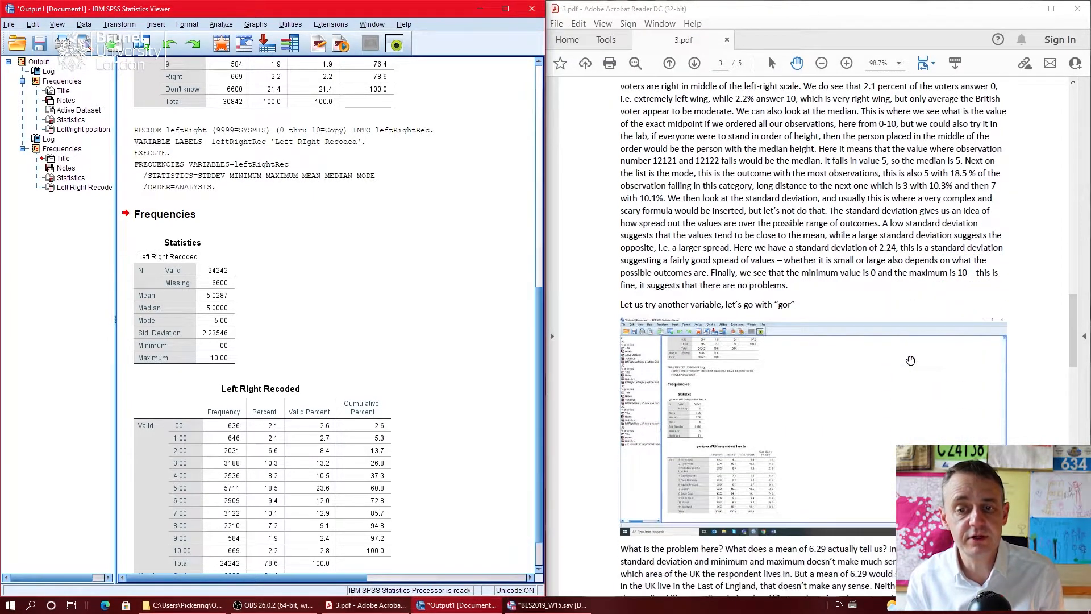
scroll(913, 363, "down", 3)
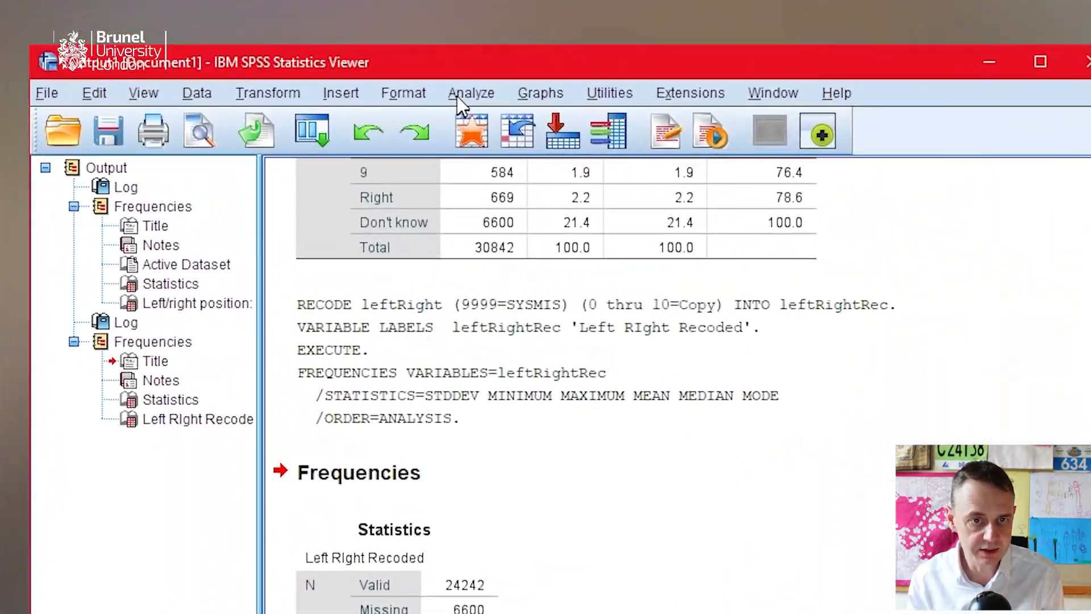
Step: Set up a new Frequencies analysis, replacing leftRightRec with gor as the variable
left_click(365, 68)
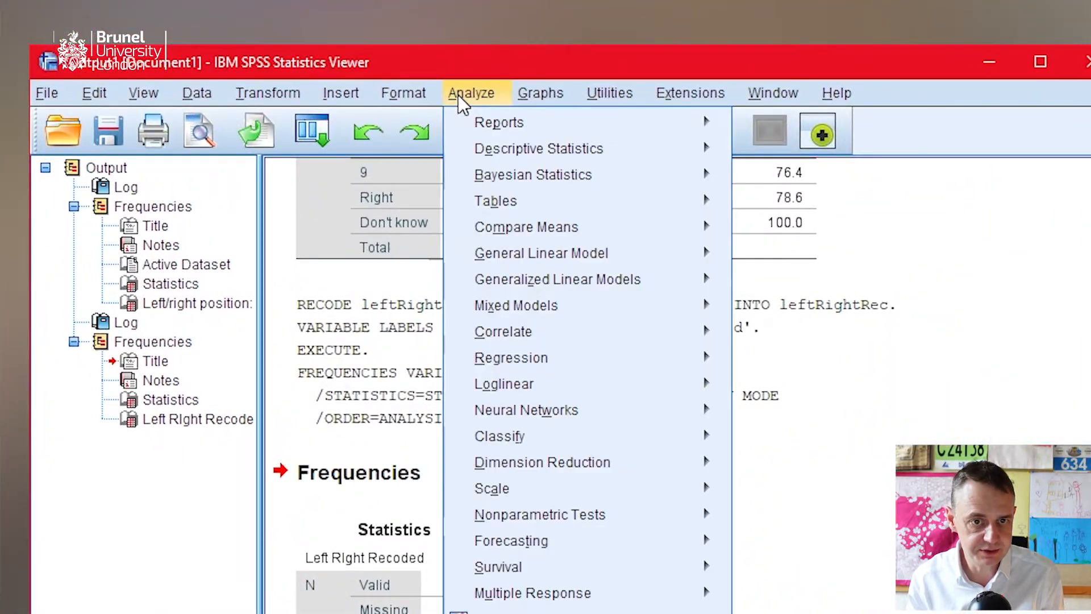
mouse_move(392, 109)
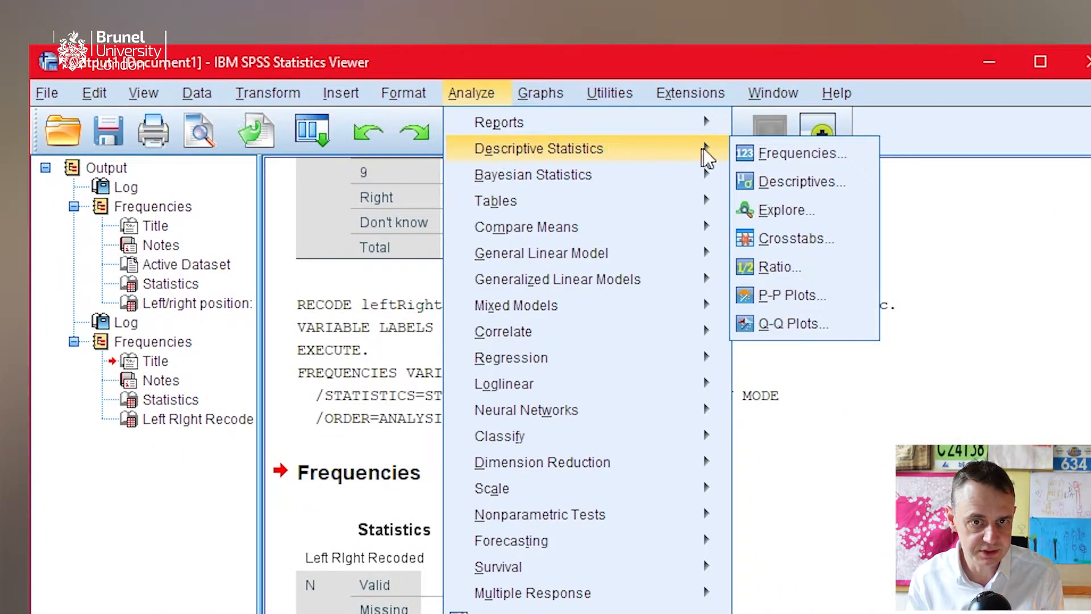
left_click(820, 155)
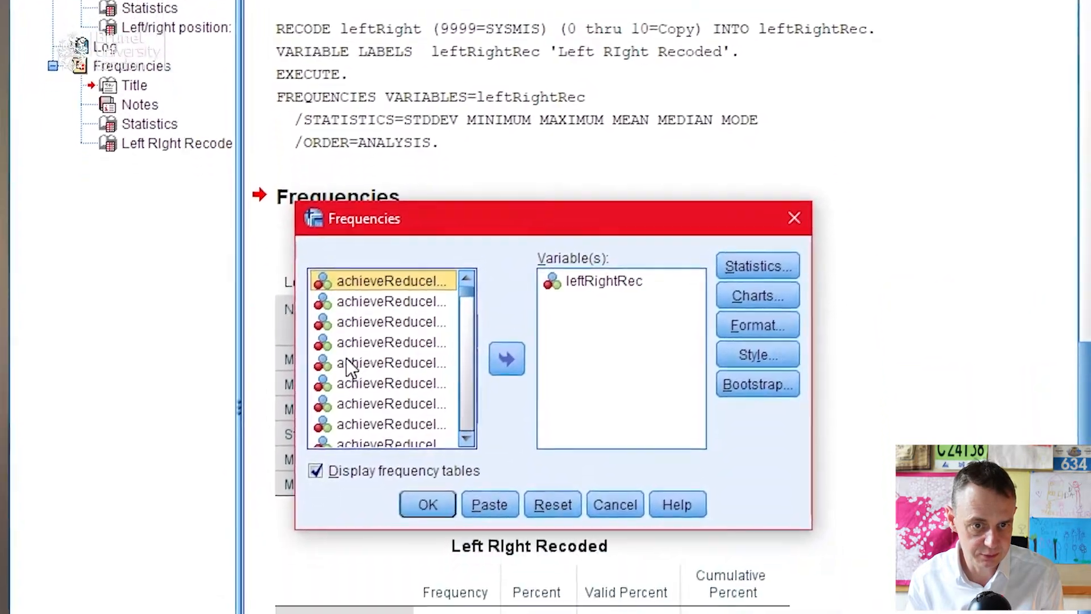
left_click(364, 295)
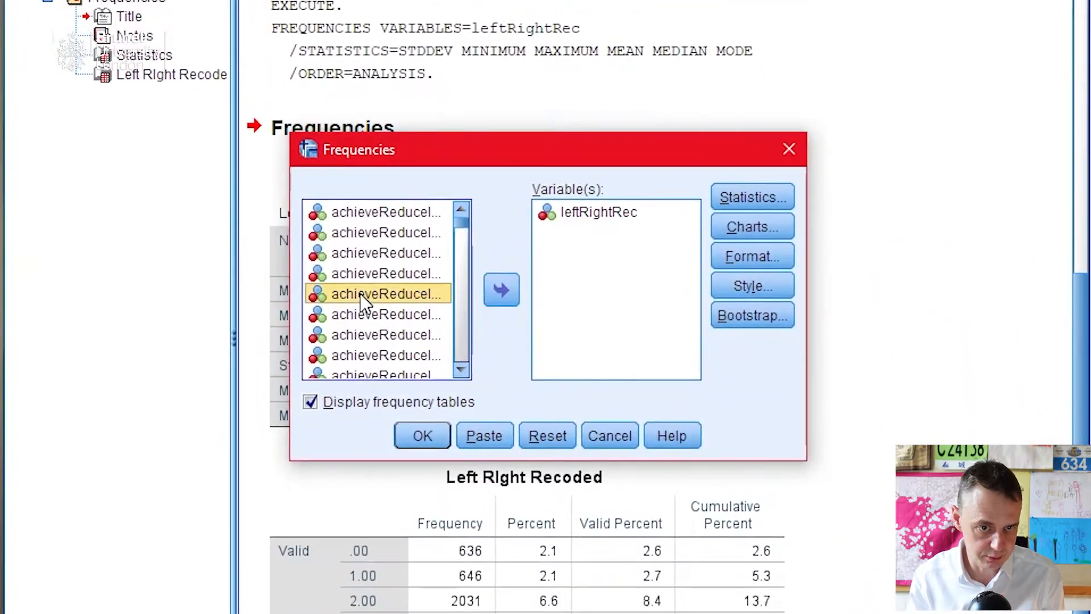
key("g")
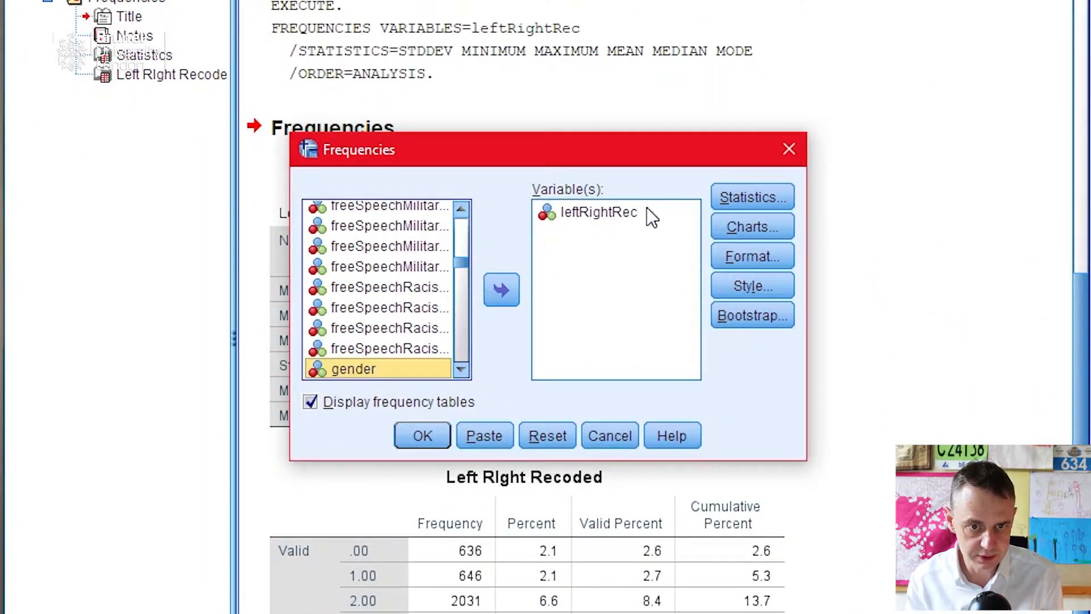
left_click(597, 213)
left_click(488, 293)
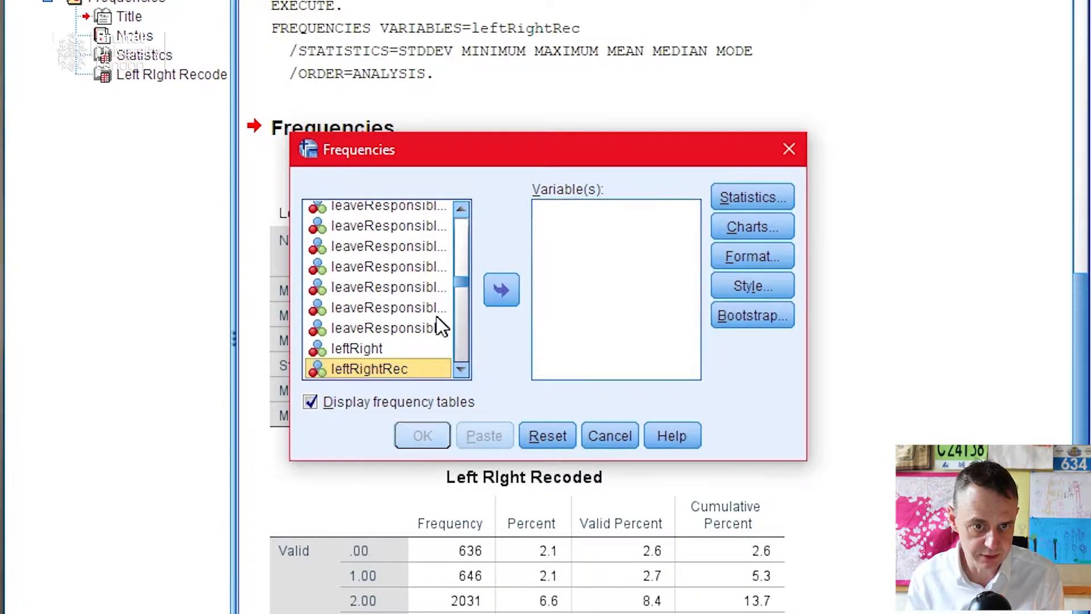
scroll(432, 318, "down", 1)
key("g")
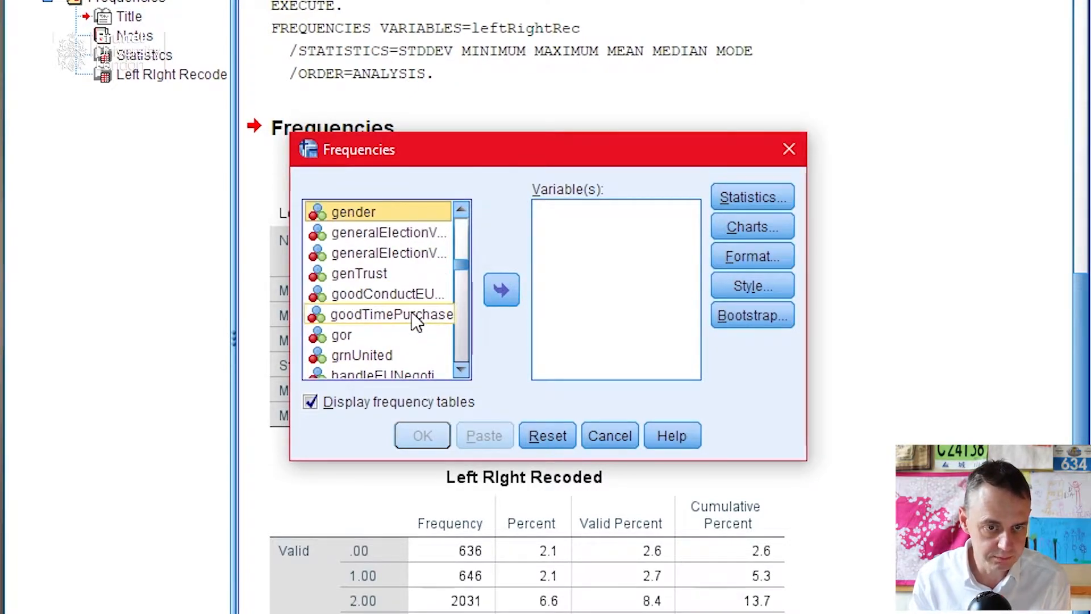
left_click(367, 335)
left_click(493, 291)
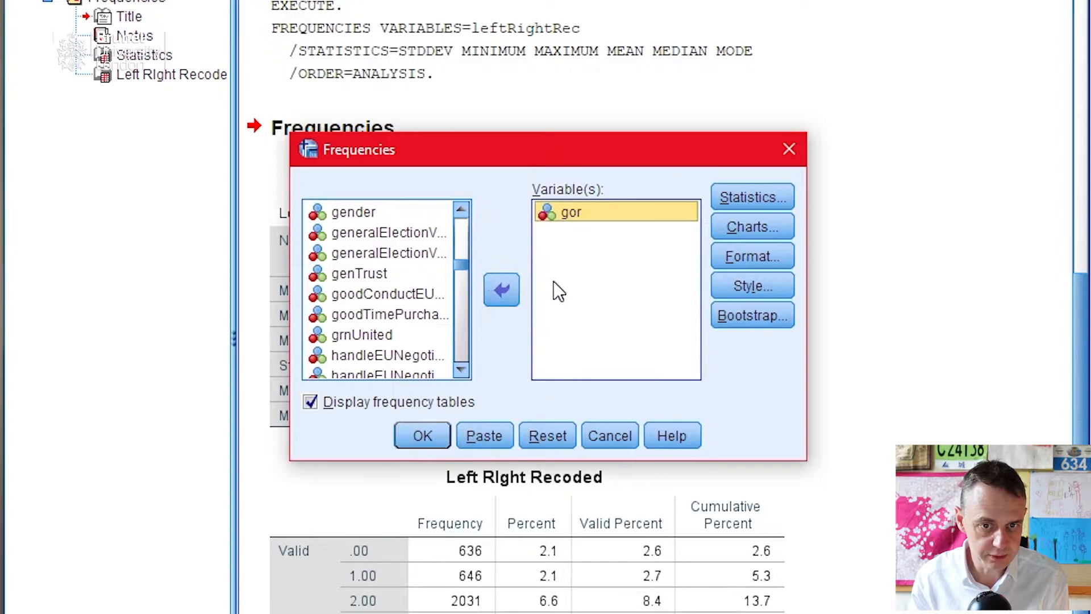
Step: Keep mean, median, mode, standard deviation, minimum and maximum as the statistics, and run the frequencies analysis for gor
left_click(738, 198)
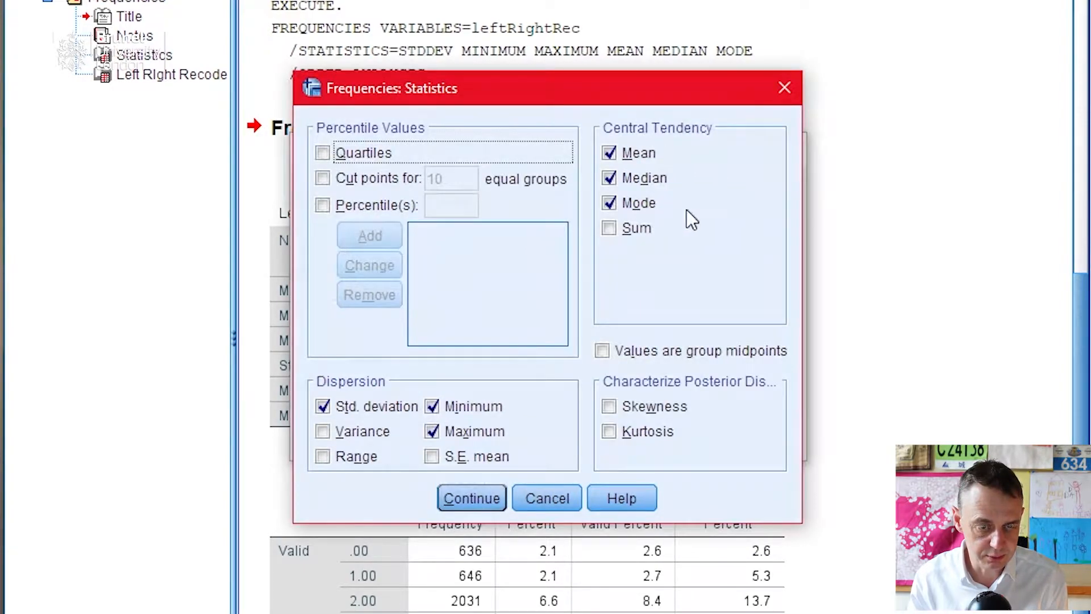
left_click(471, 498)
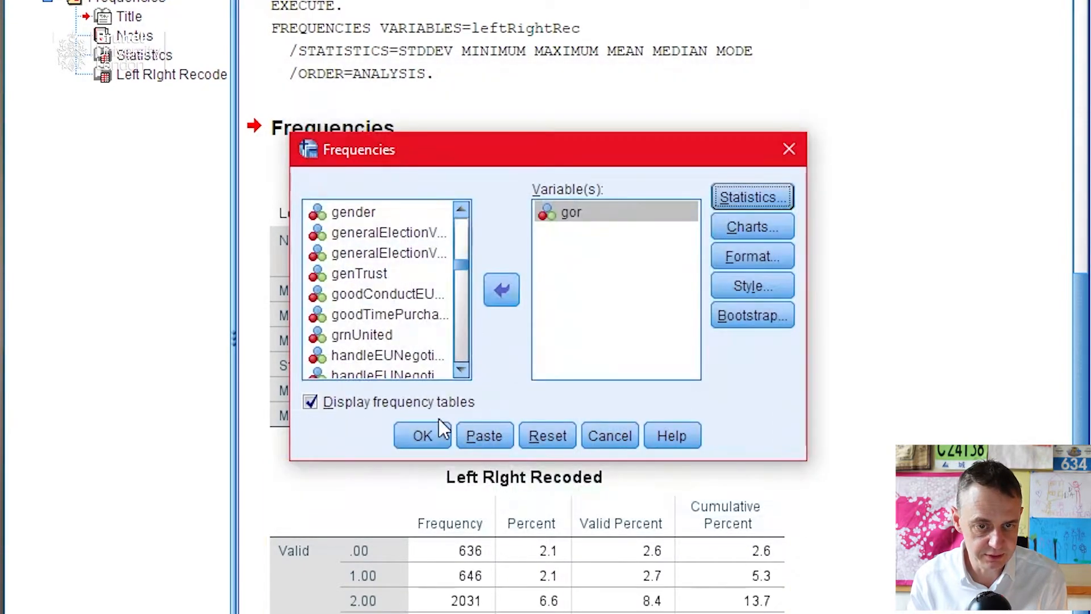
left_click(423, 436)
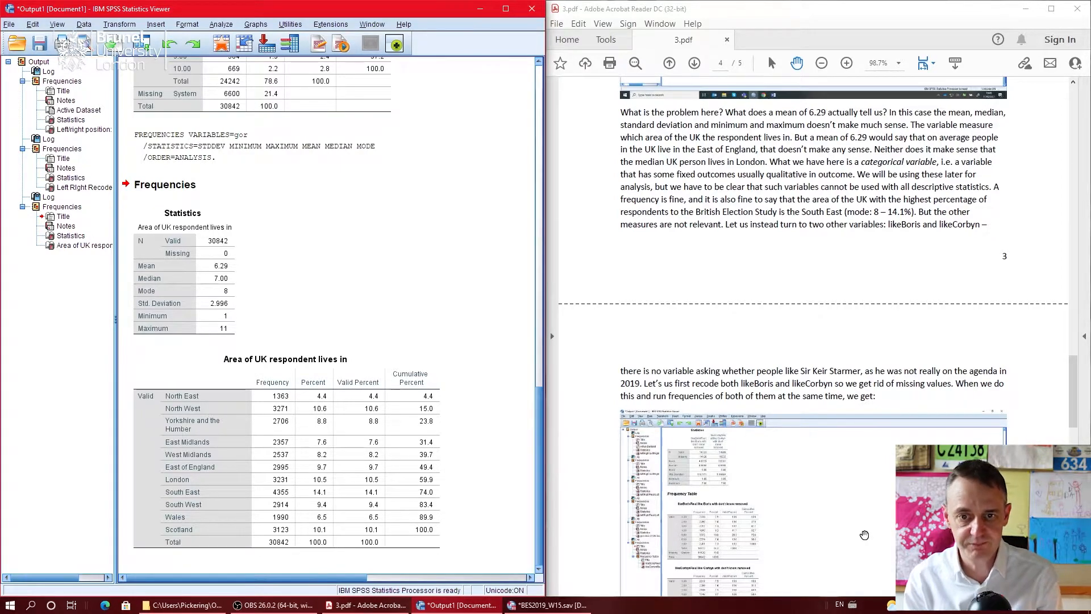
scroll(864, 535, "down", 1)
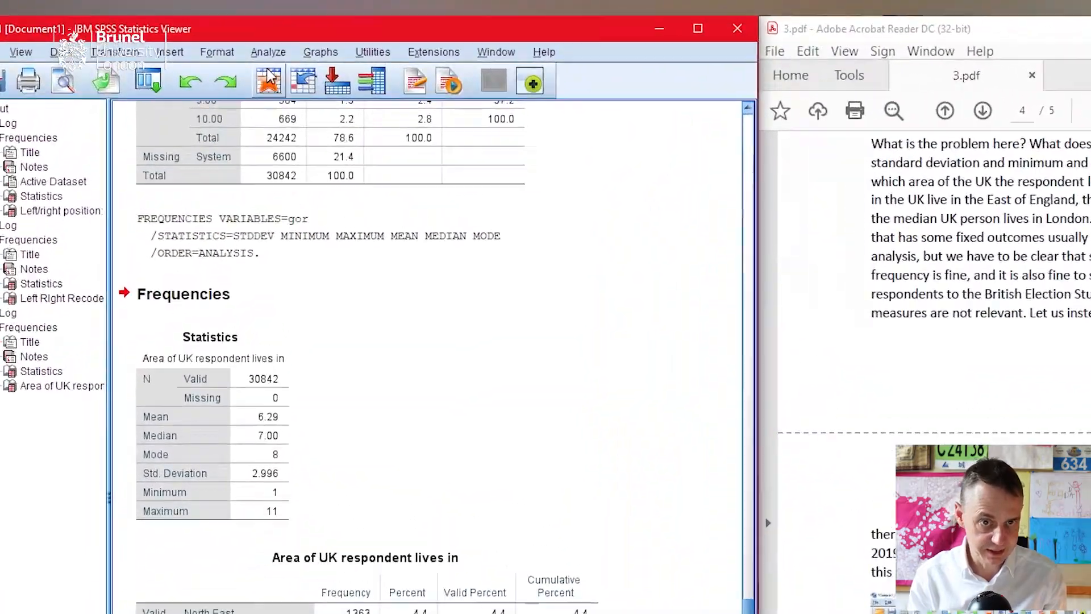
Step: Set up another Frequencies analysis, replacing gor with likeBoris as the variable
left_click(269, 52)
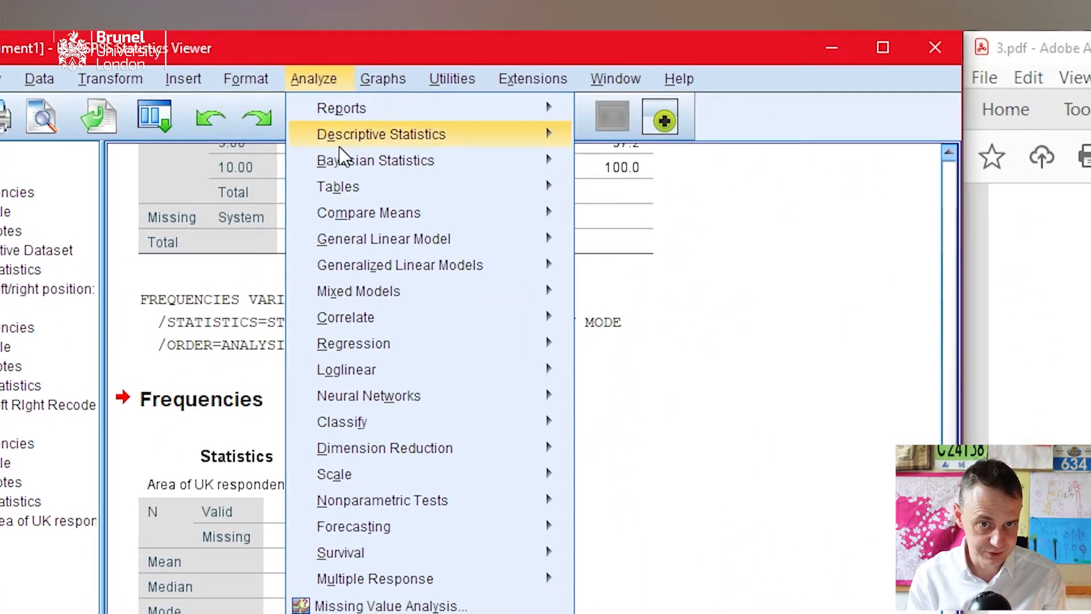
mouse_move(452, 149)
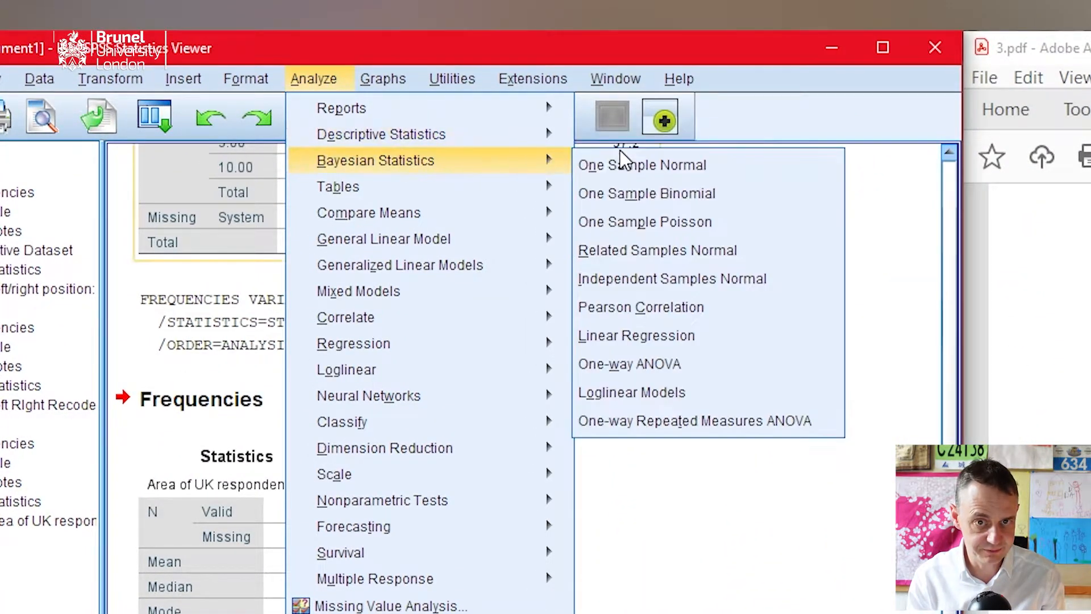
left_click(629, 142)
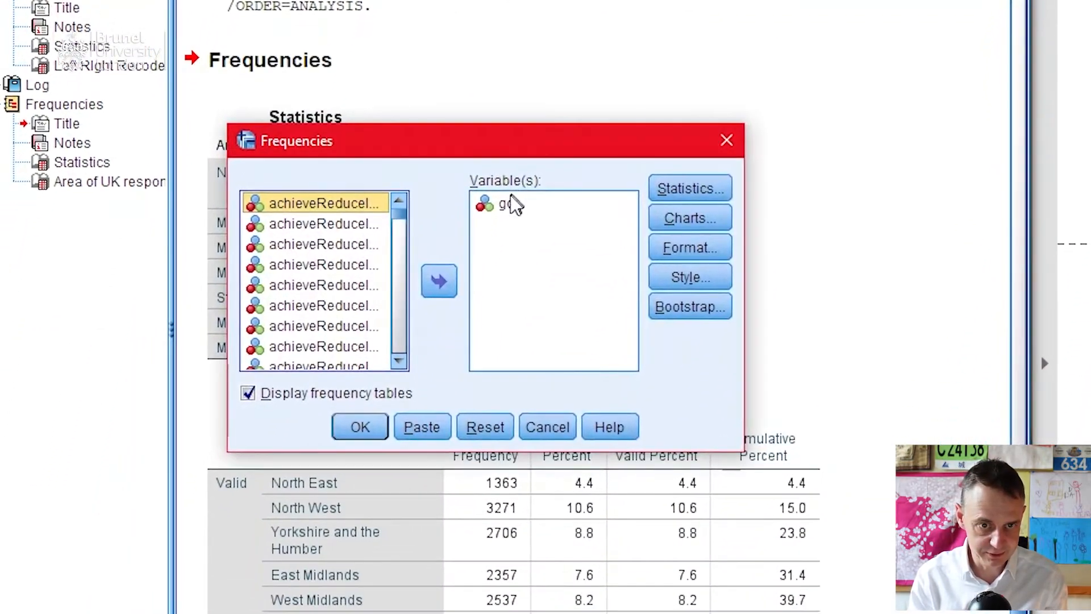
left_click(506, 204)
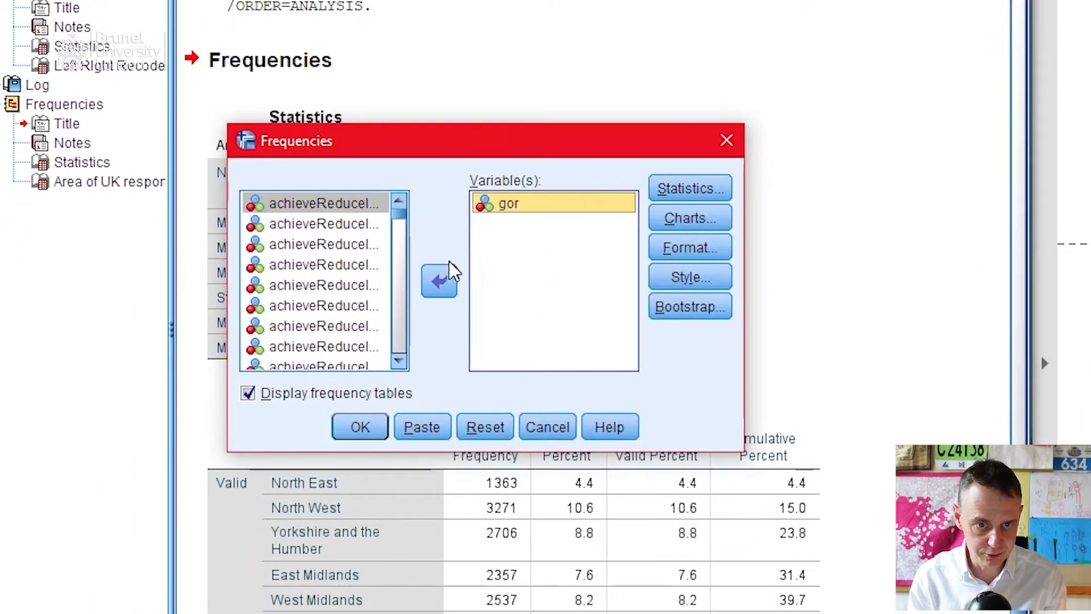
left_click(440, 282)
key("l")
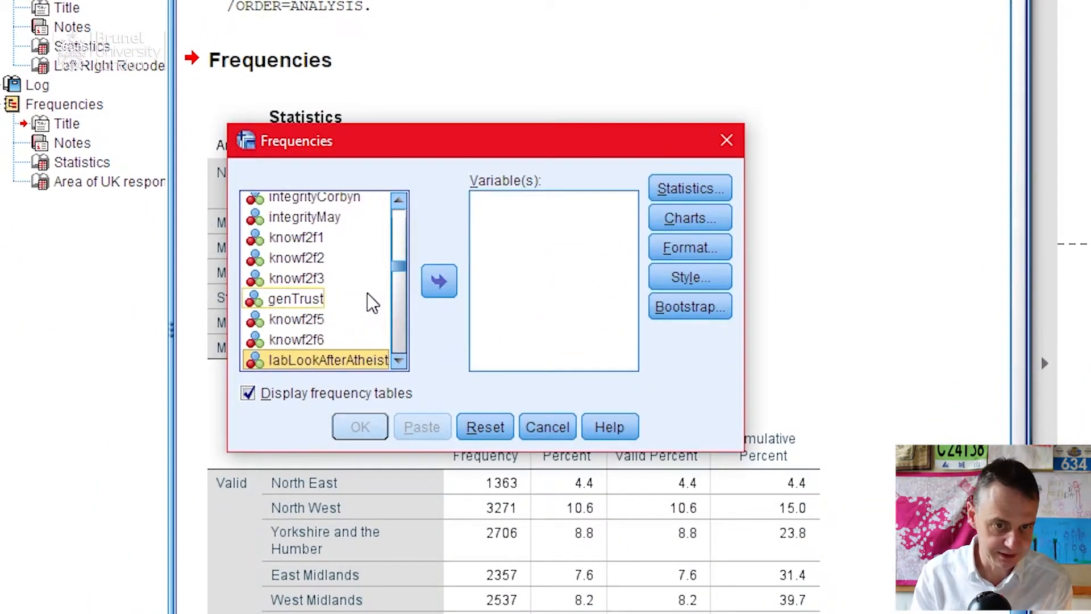
scroll(364, 298, "down", 2)
scroll(361, 296, "down", 1)
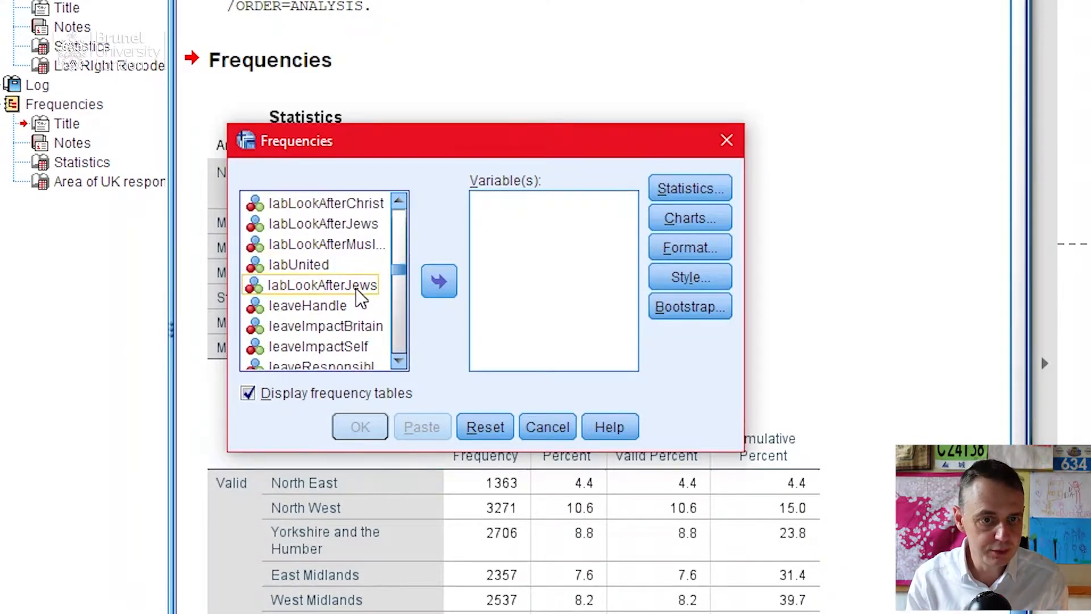
scroll(355, 301, "down", 3)
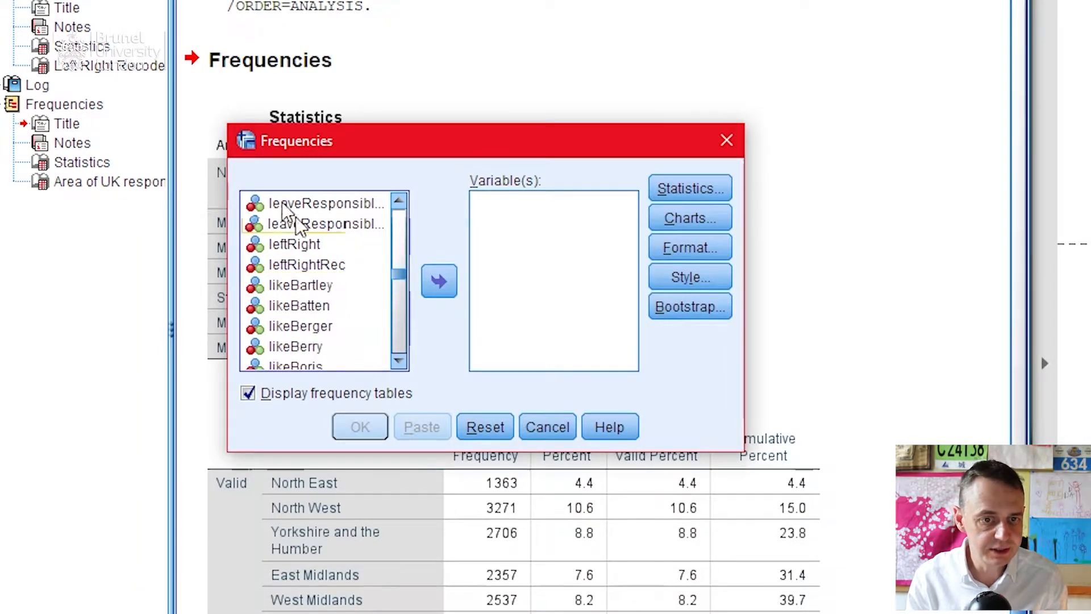
left_click(342, 367)
left_click(438, 289)
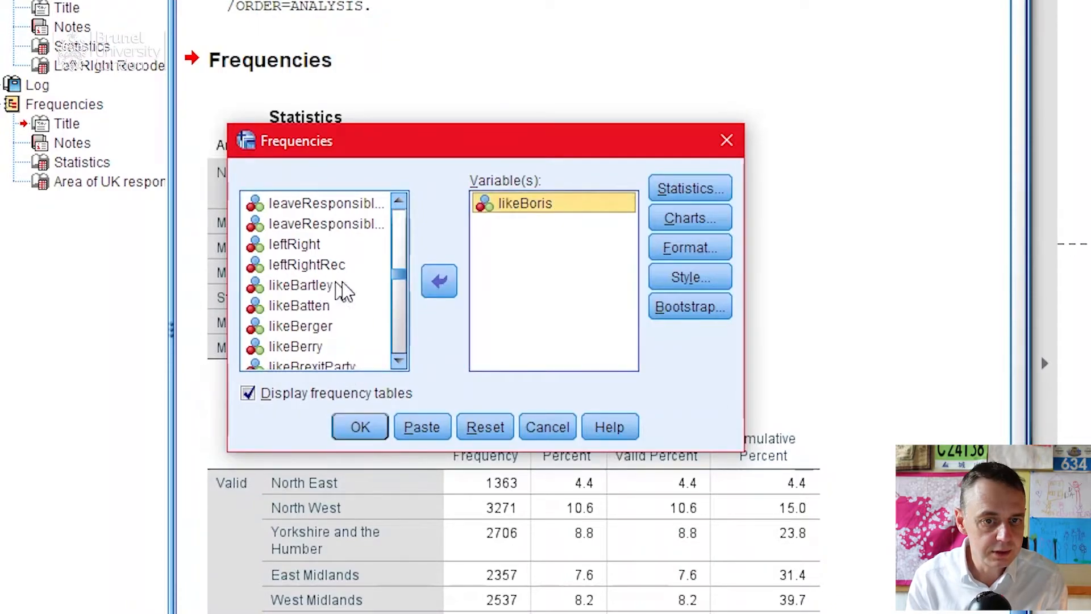
Step: Add likeCorbyn as a second variable of the Frequencies analysis alongside likeBoris
left_click(399, 360)
left_click(399, 360)
left_click(399, 360)
left_click(399, 360)
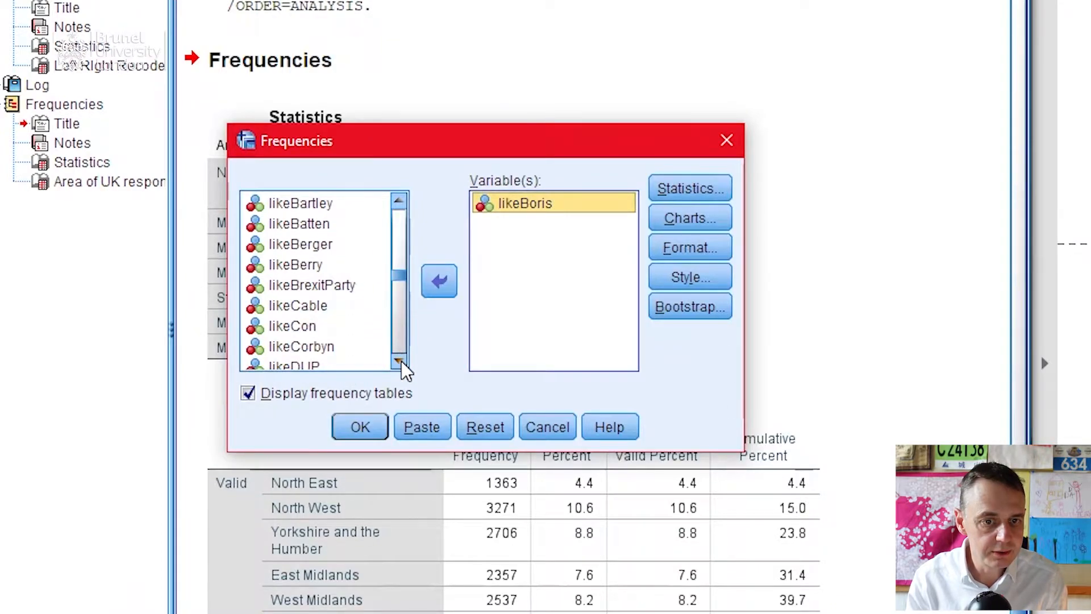
left_click(319, 346)
left_click(442, 284)
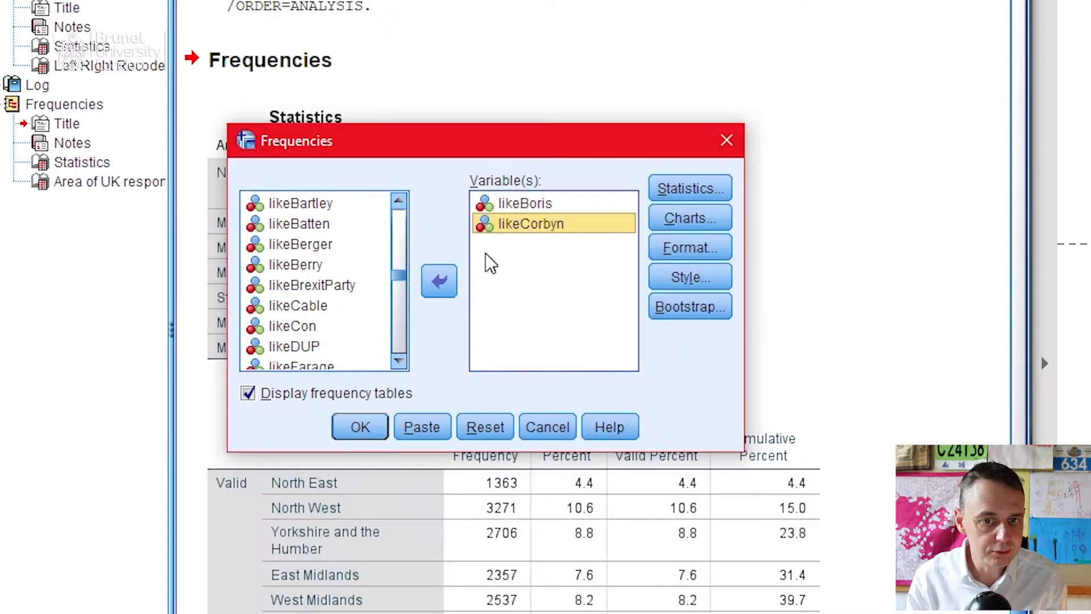
Step: Keep mean, median, mode, standard deviation, minimum and maximum selected, and run the frequencies for likeBoris and likeCorbyn together
left_click(689, 186)
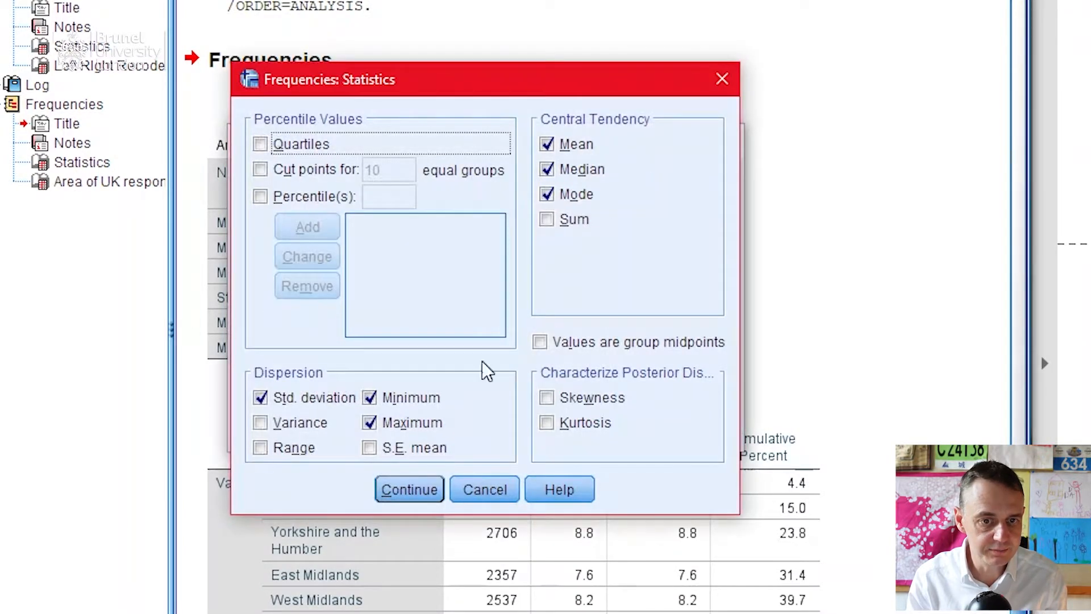
left_click(423, 489)
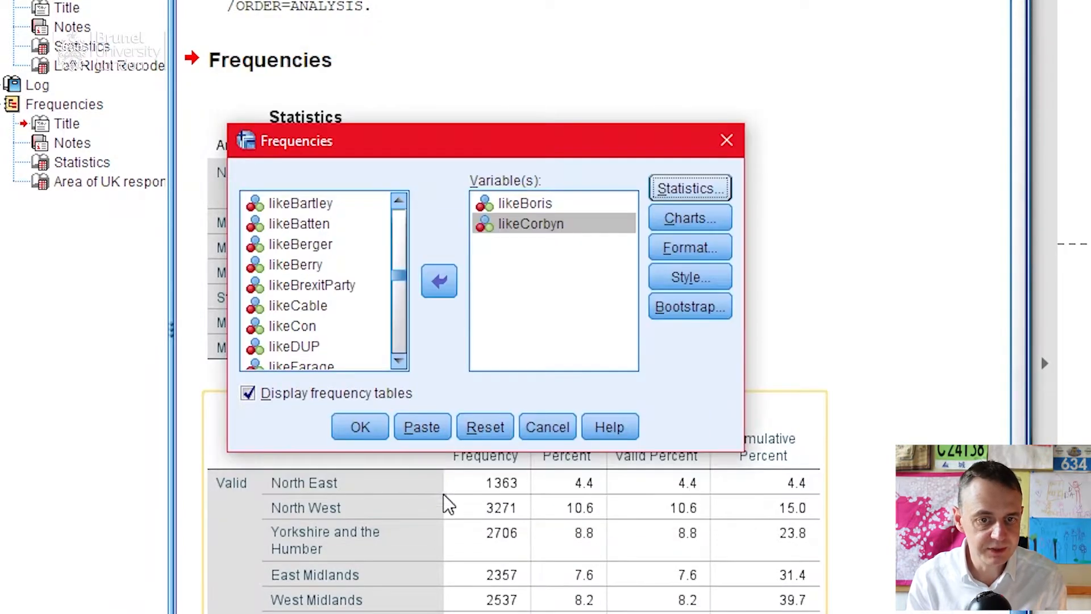
left_click(353, 434)
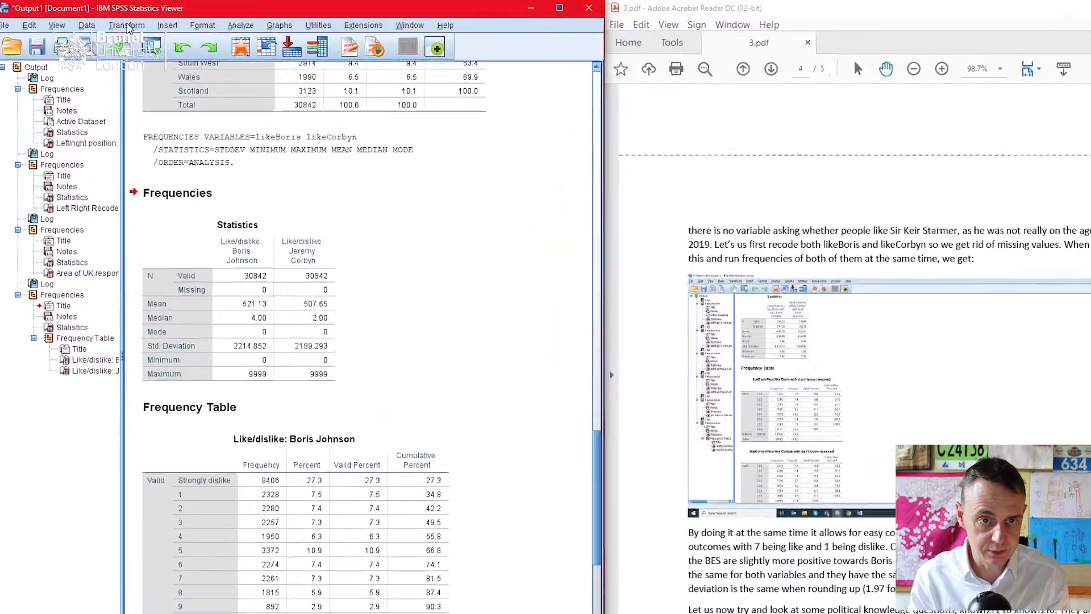
Step: Set up a Recode into Different Variables, replacing leftRight with likeBoris as the input variable
left_click(120, 26)
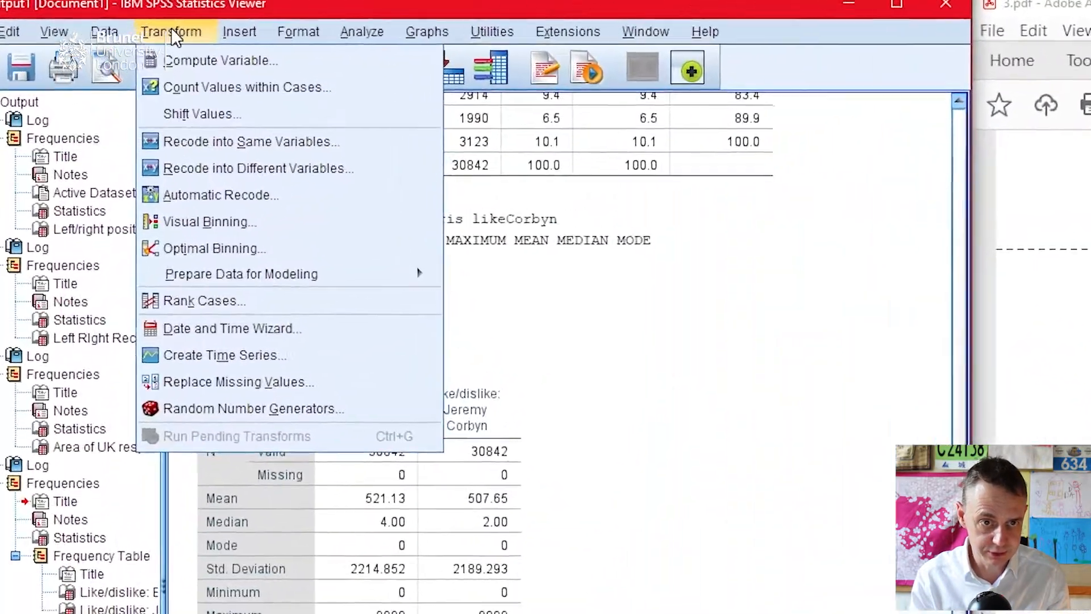
left_click(279, 169)
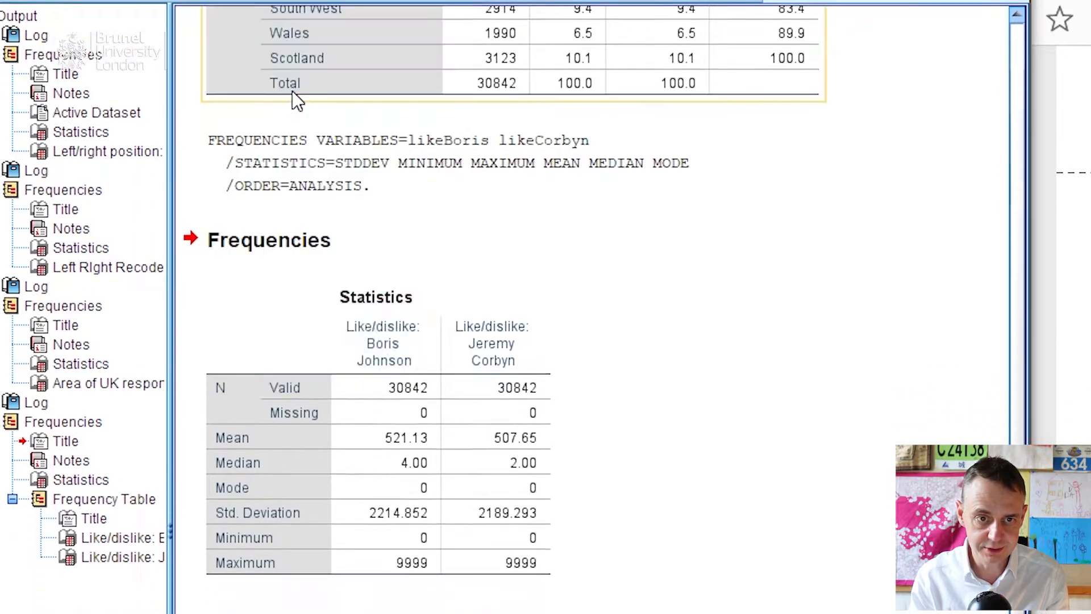
left_click(440, 196)
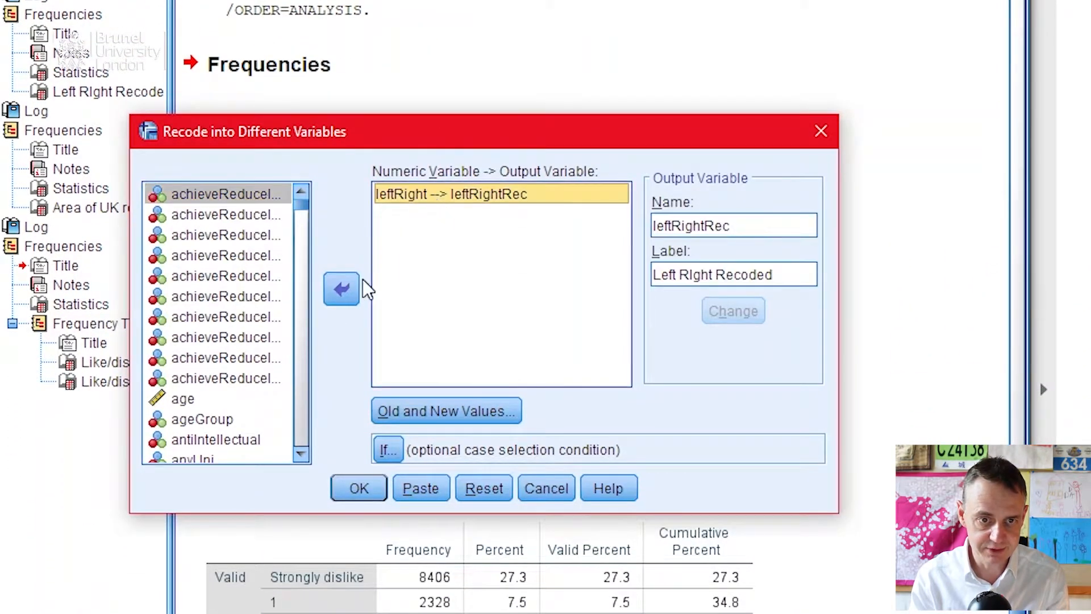
left_click(342, 290)
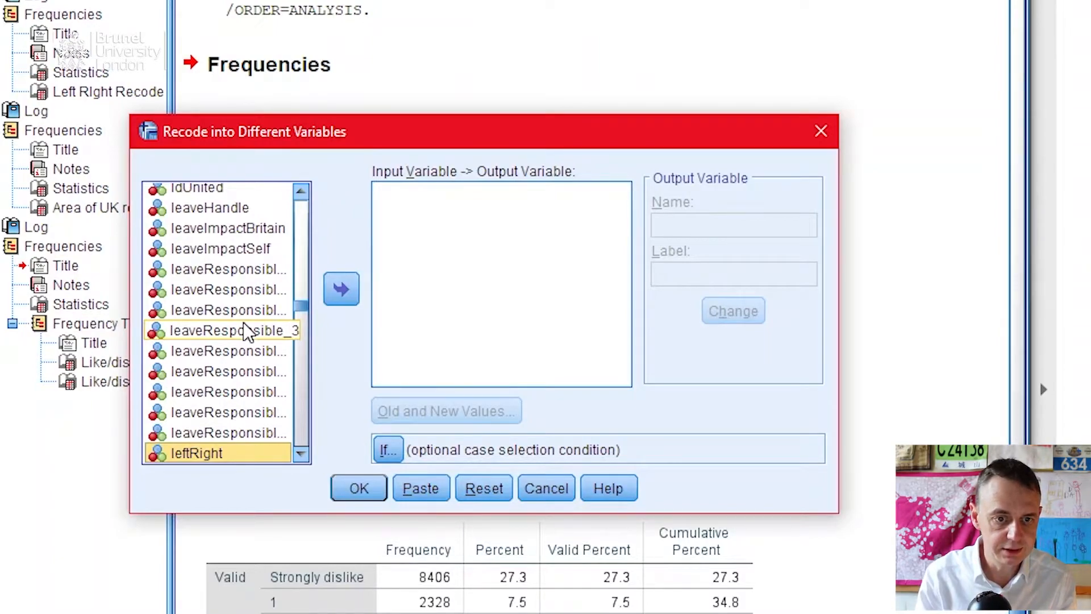
scroll(227, 364, "down", 4)
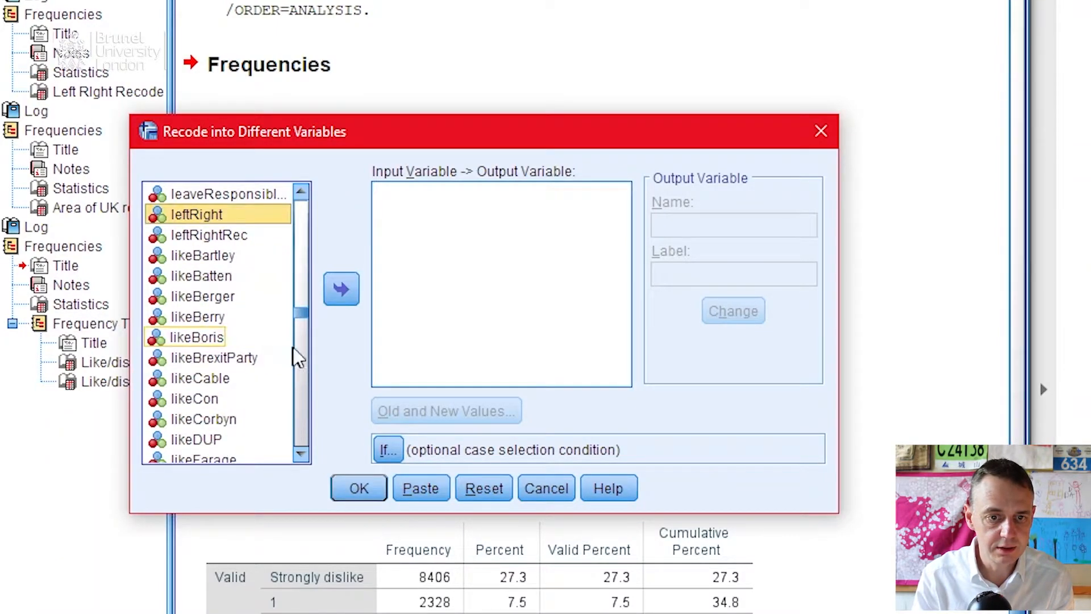
left_click(215, 340)
left_click(341, 290)
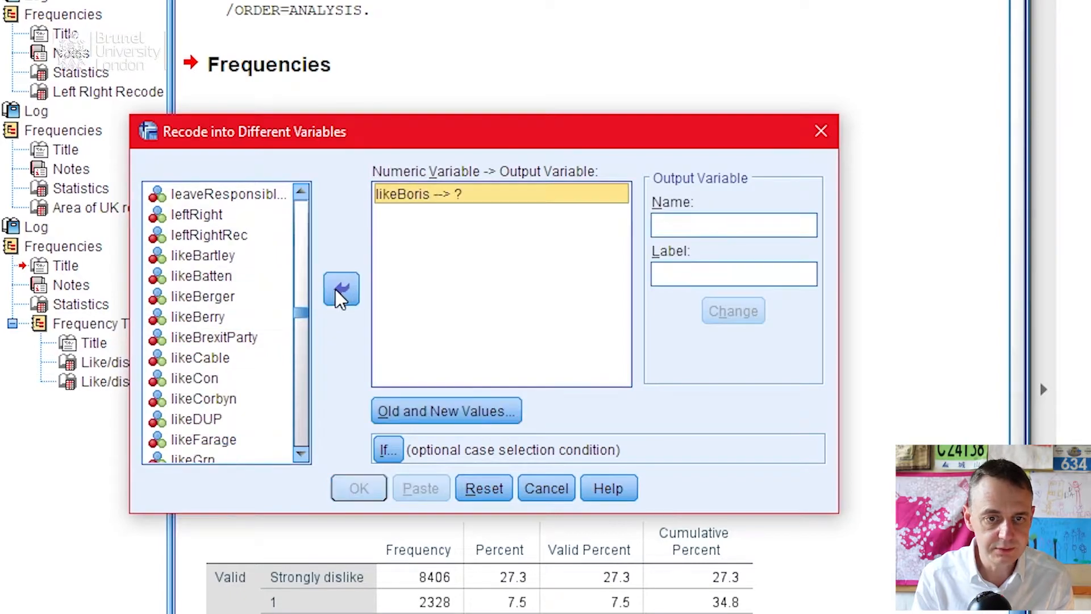
Step: Name the output variable of likeBoris likeBorisRec with the label "Like Boris Recoded", and apply the change
left_click(675, 227)
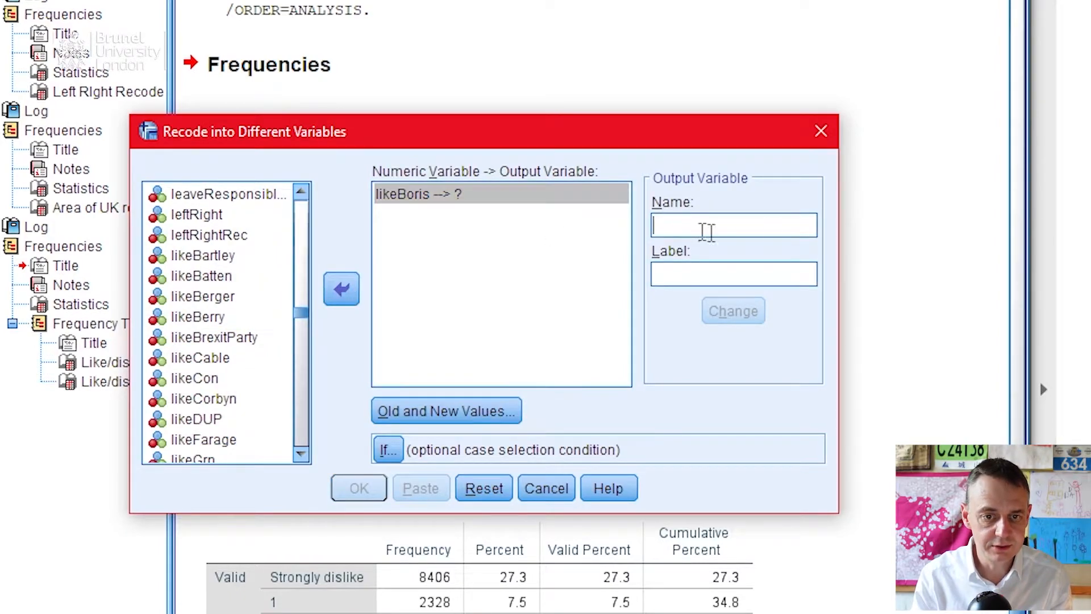
type("likeBorisRec")
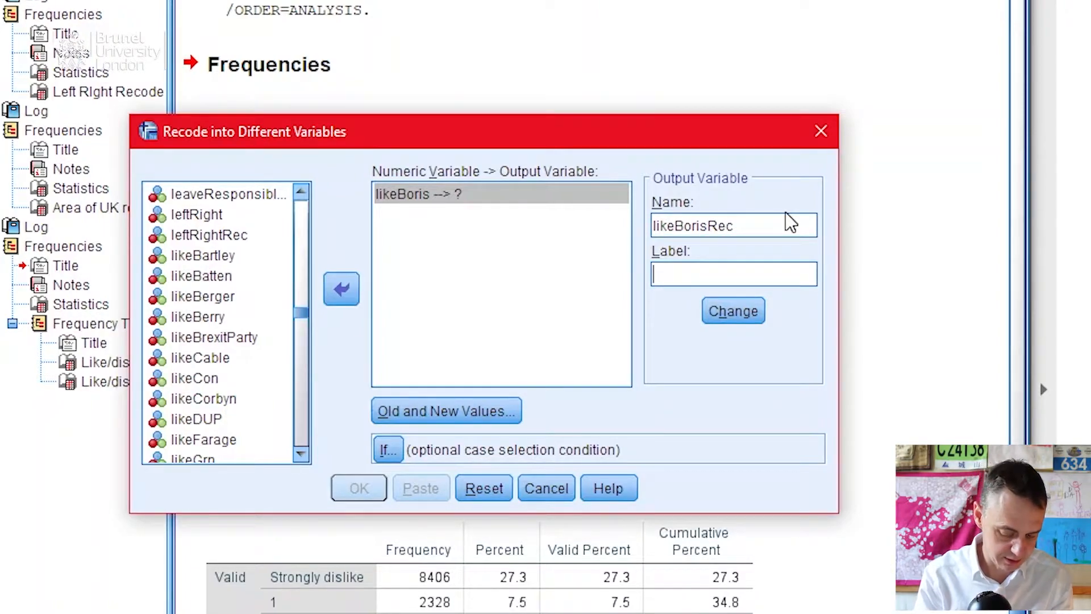
key("Tab")
type("Like")
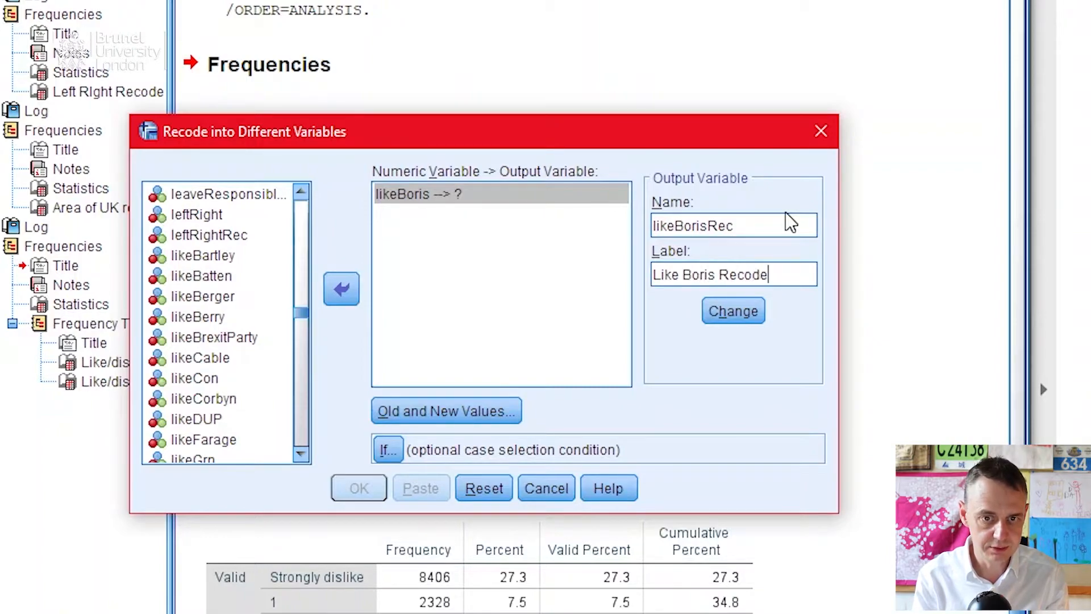
left_click(733, 312)
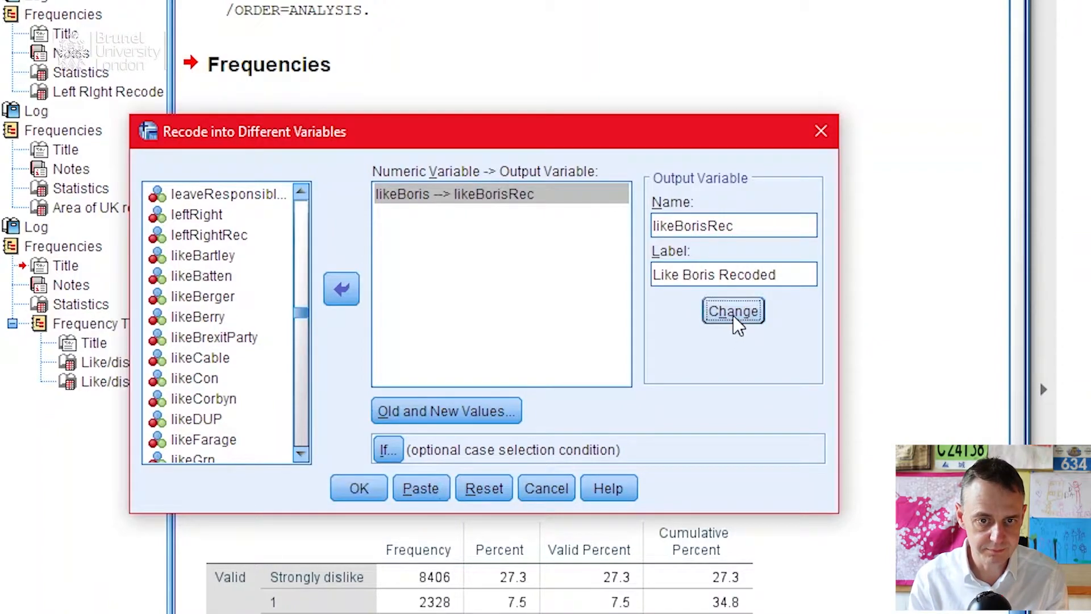
Step: Keep 9999 recoded to system-missing and 0 through 10 copied, and run the recode of likeBoris
left_click(501, 411)
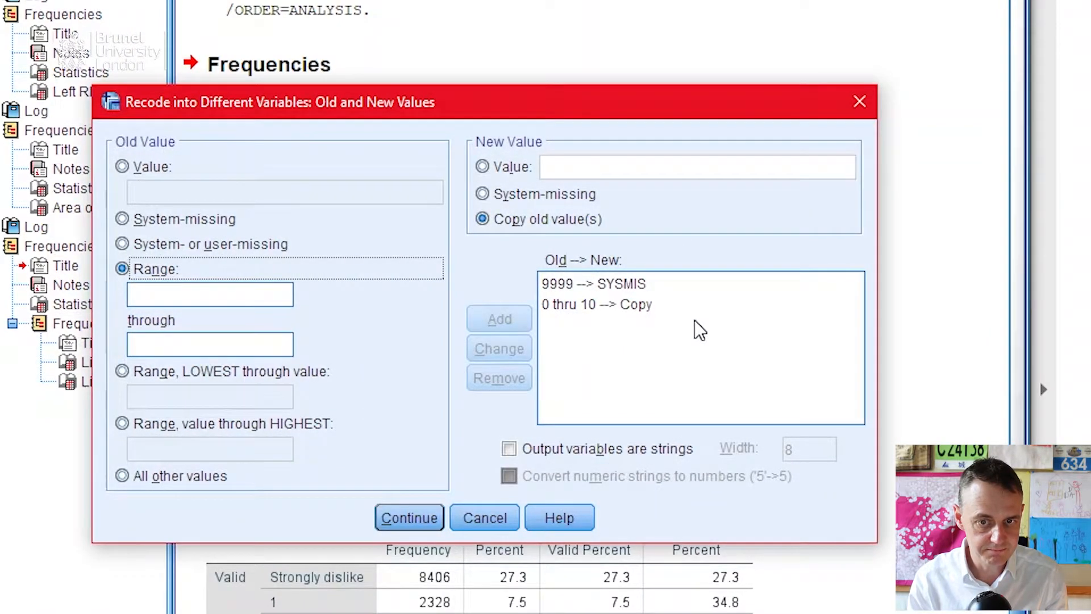
left_click(588, 291)
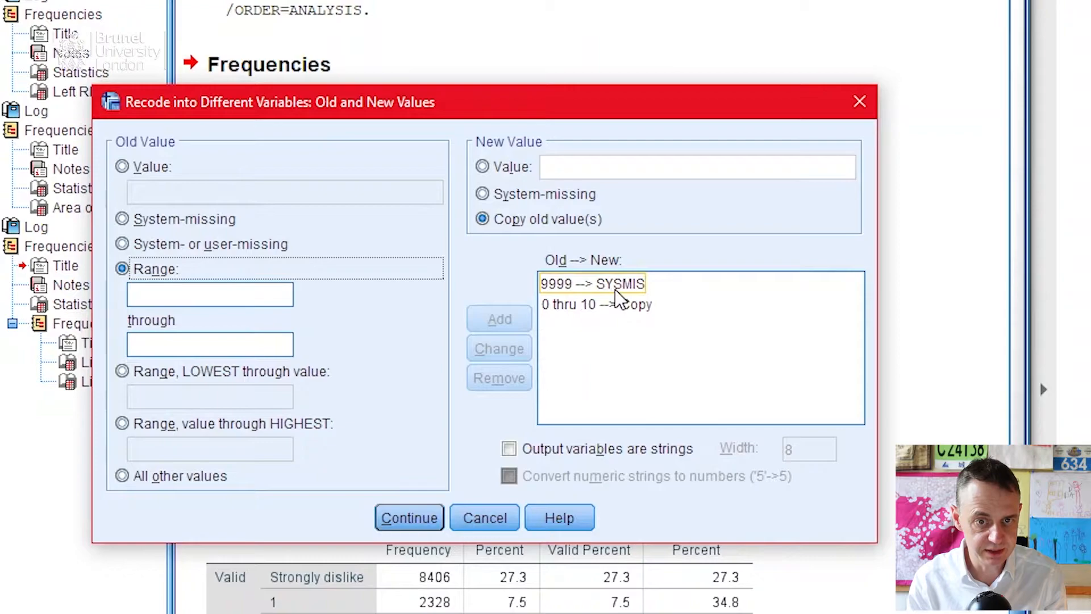
left_click(596, 306)
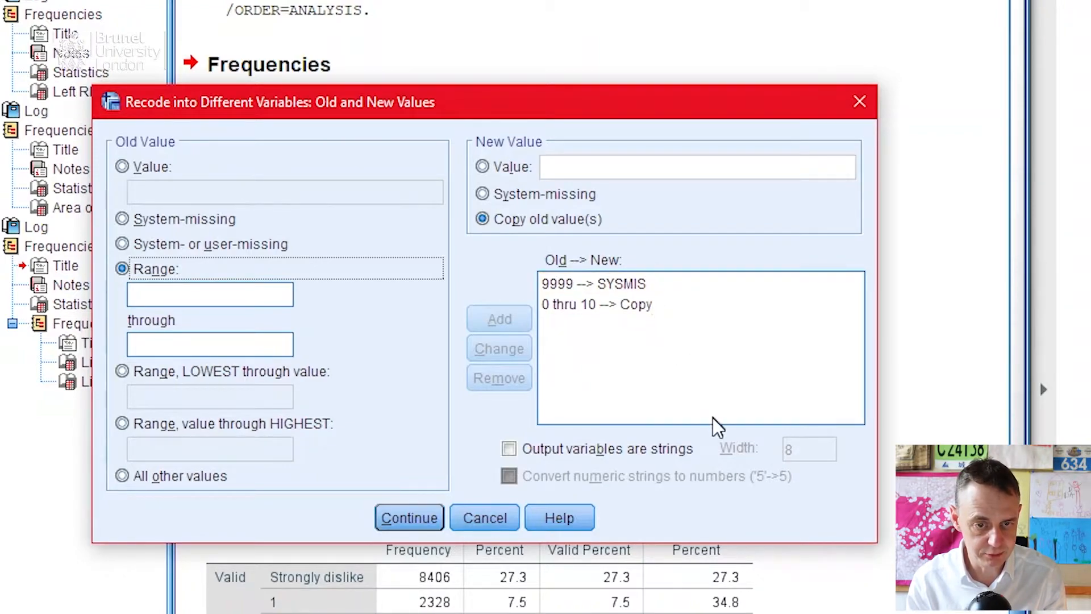
left_click(423, 525)
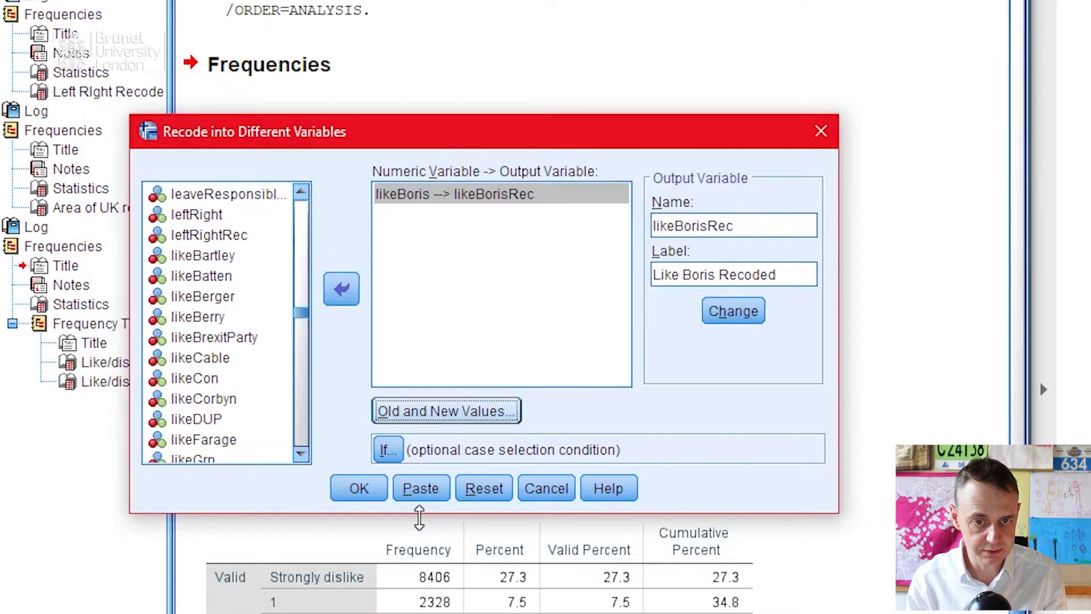
left_click(364, 487)
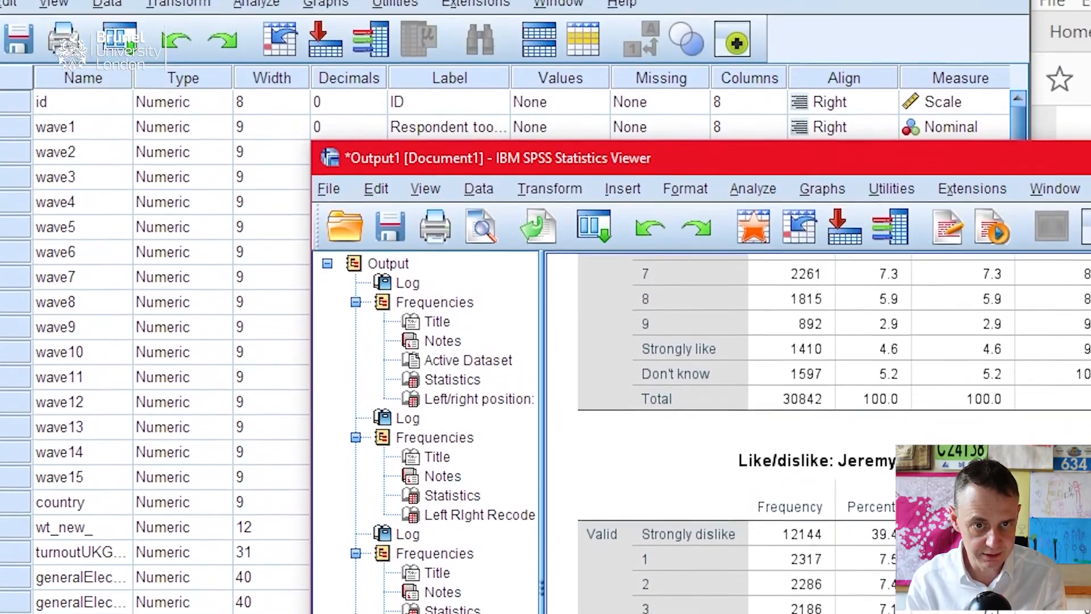
Step: Set up another Recode into Different Variables, replacing likeBoris with likeCorbyn as the input variable
left_click(560, 192)
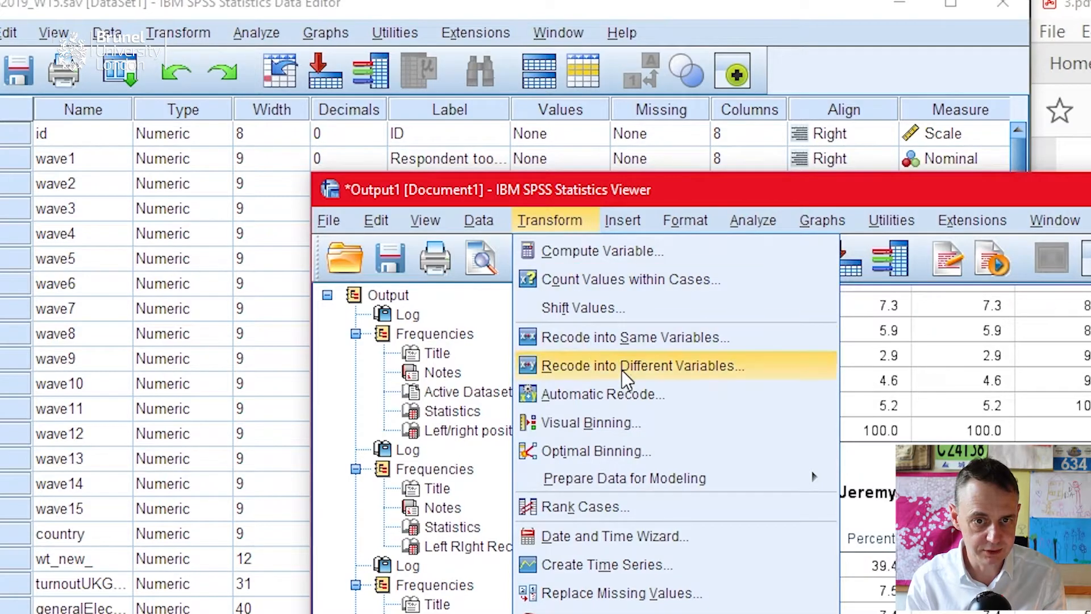
left_click(634, 373)
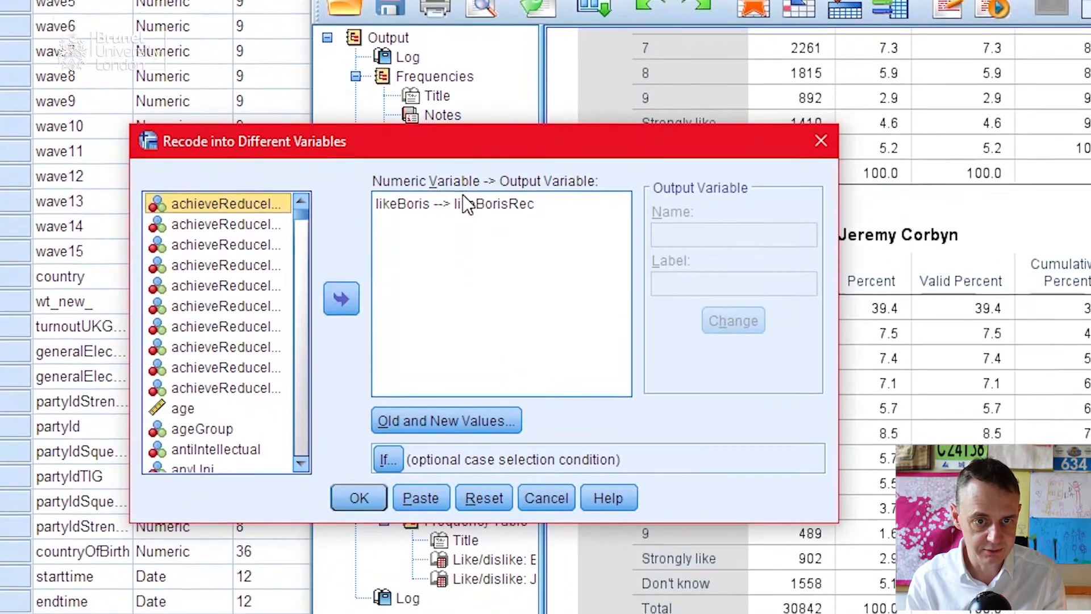
left_click(463, 446)
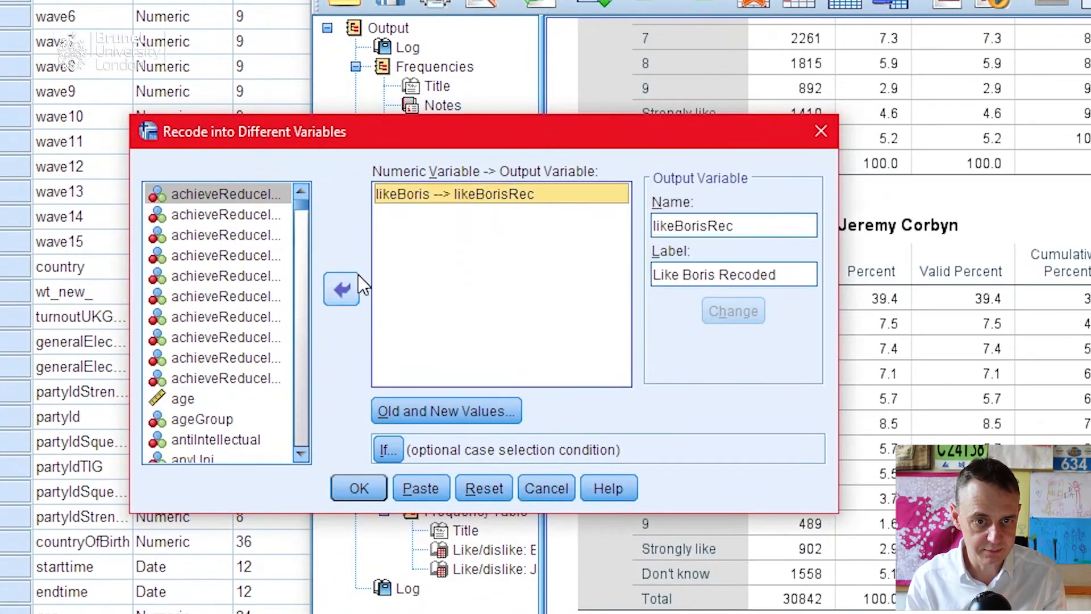
left_click(344, 543)
scroll(243, 323, "down", 2)
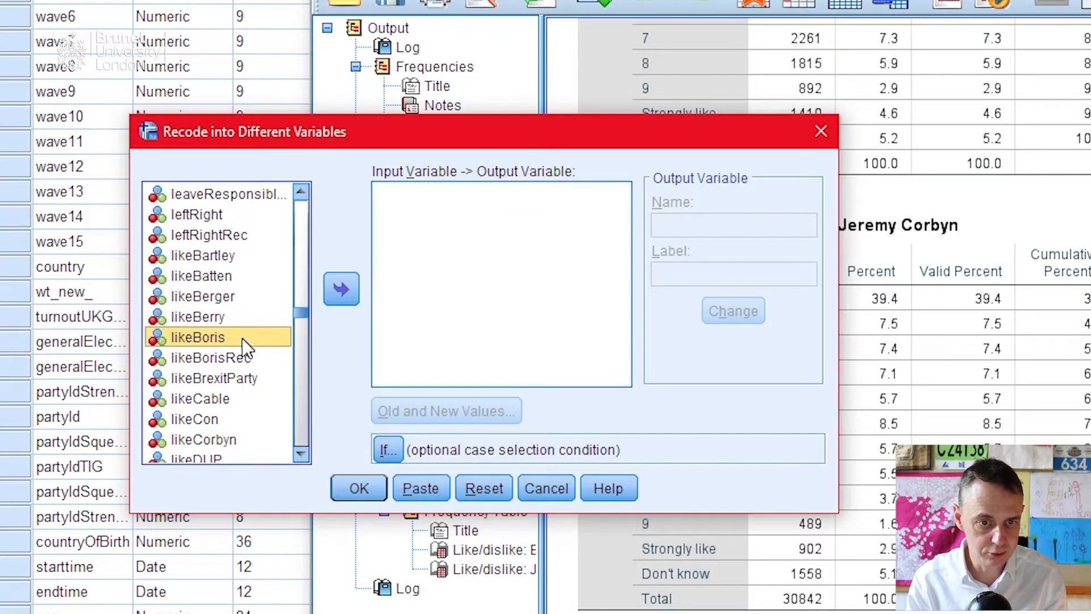
left_click(242, 339)
left_click(234, 441)
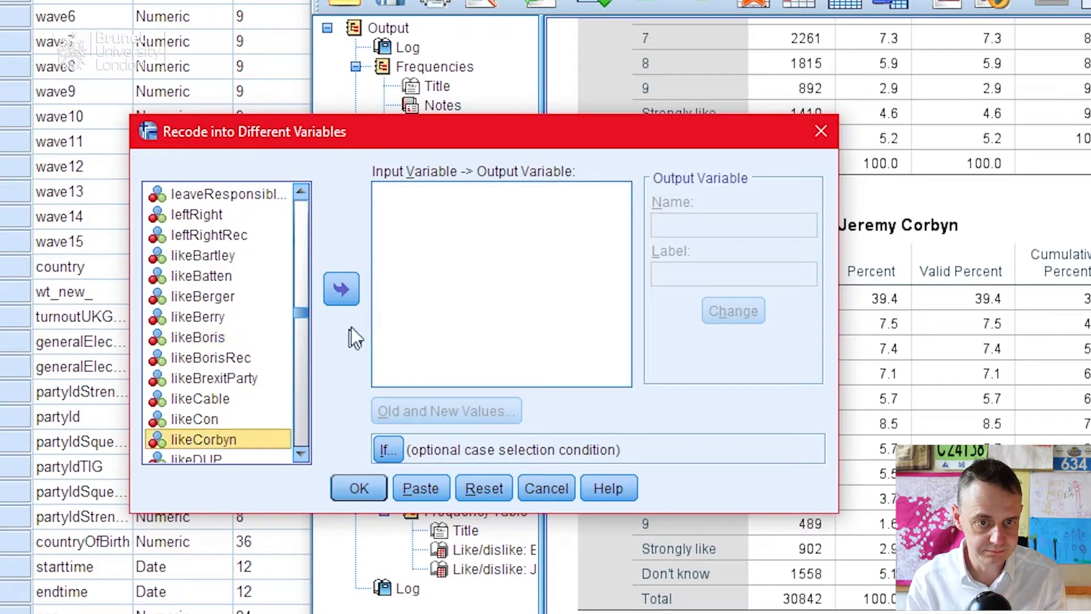
left_click(341, 289)
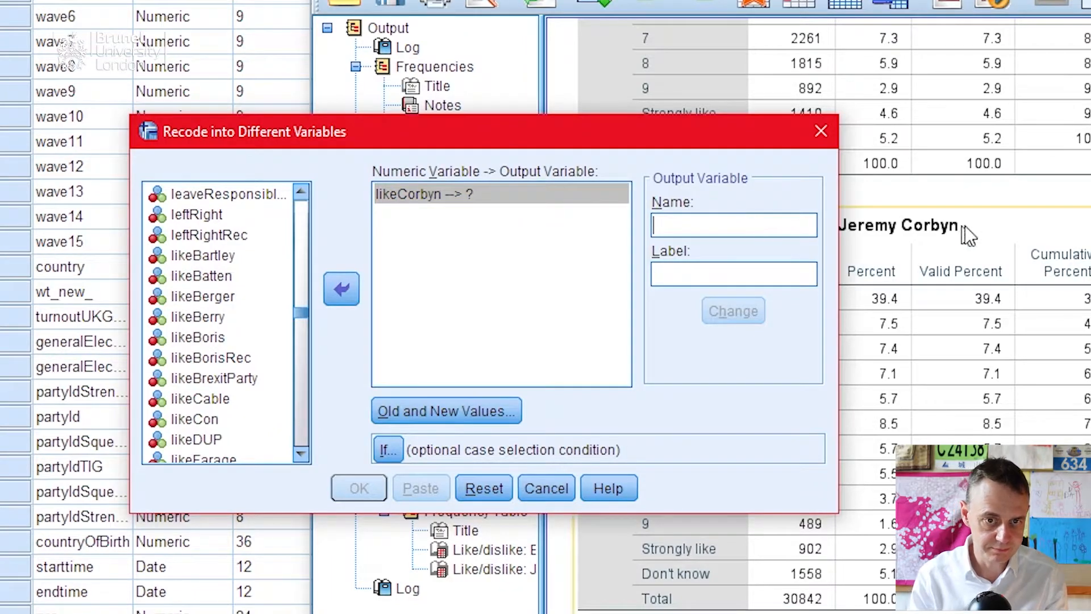
Step: Name the output variable of likeCorbyn likeCorbynRec with the label "Like Corbyn Recoded", and apply the change
type("likeCOrbynRec")
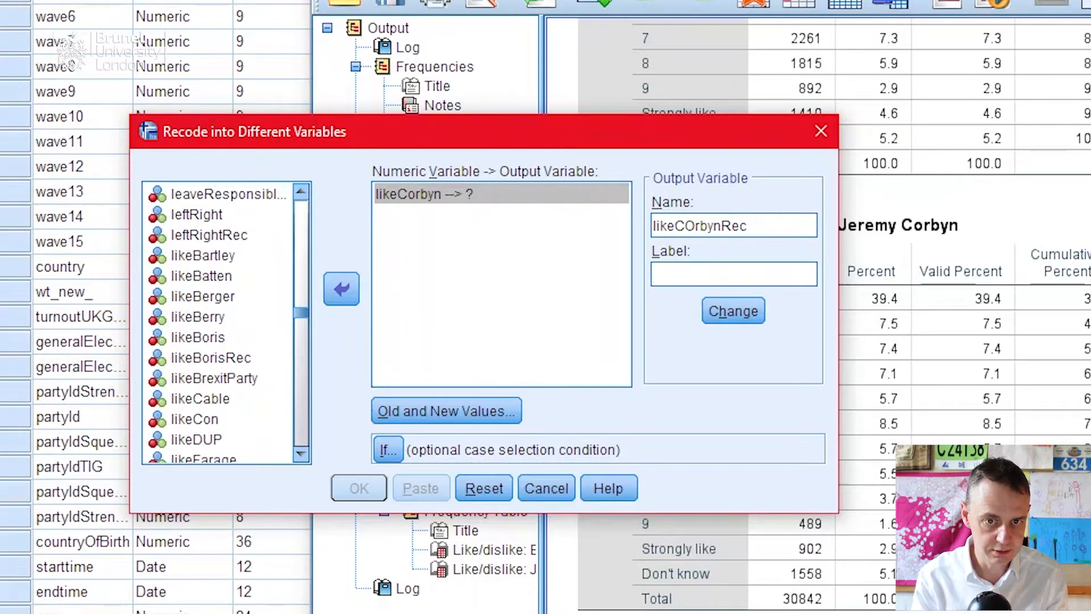
key("shift+Tab")
key("Right")
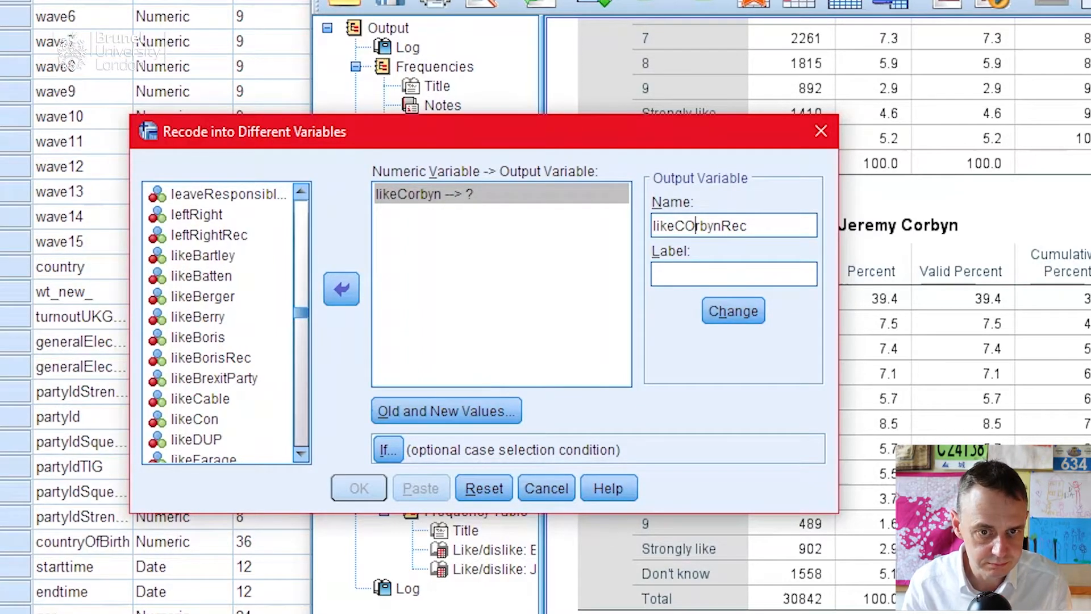
key("Delete")
type("o")
key("Tab")
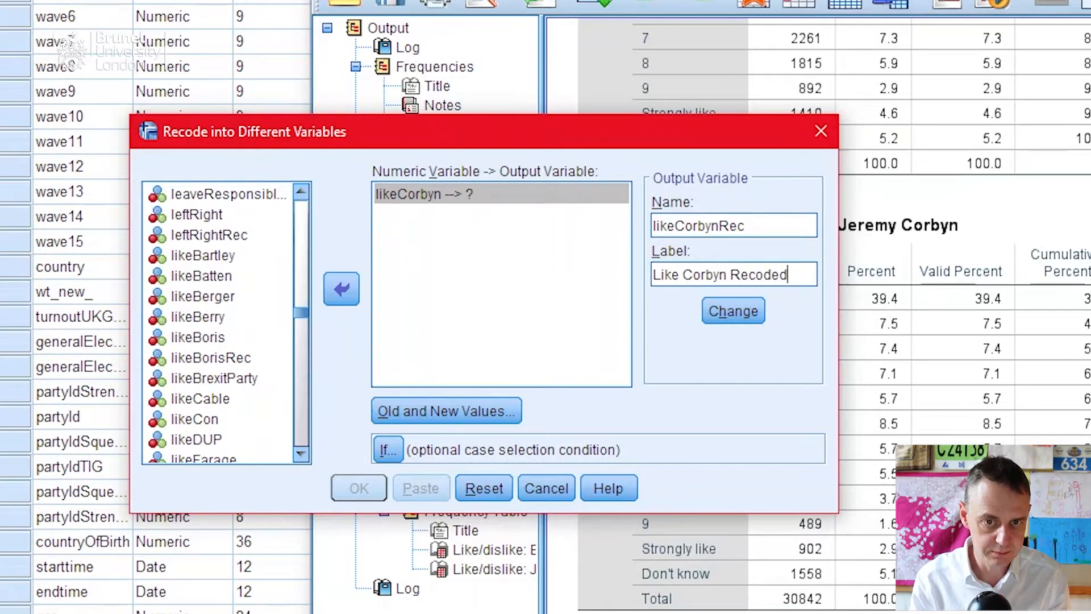
left_click(739, 317)
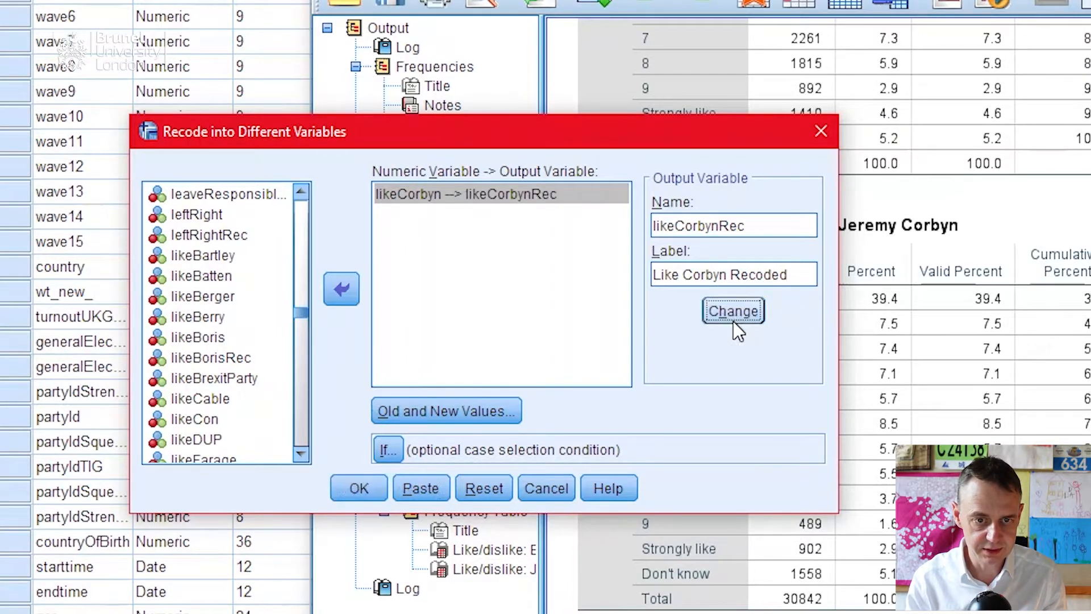
Step: Keep 9999 recoded to system-missing and 0 through 10 copied for likeCorbyn, and run its recode
left_click(504, 410)
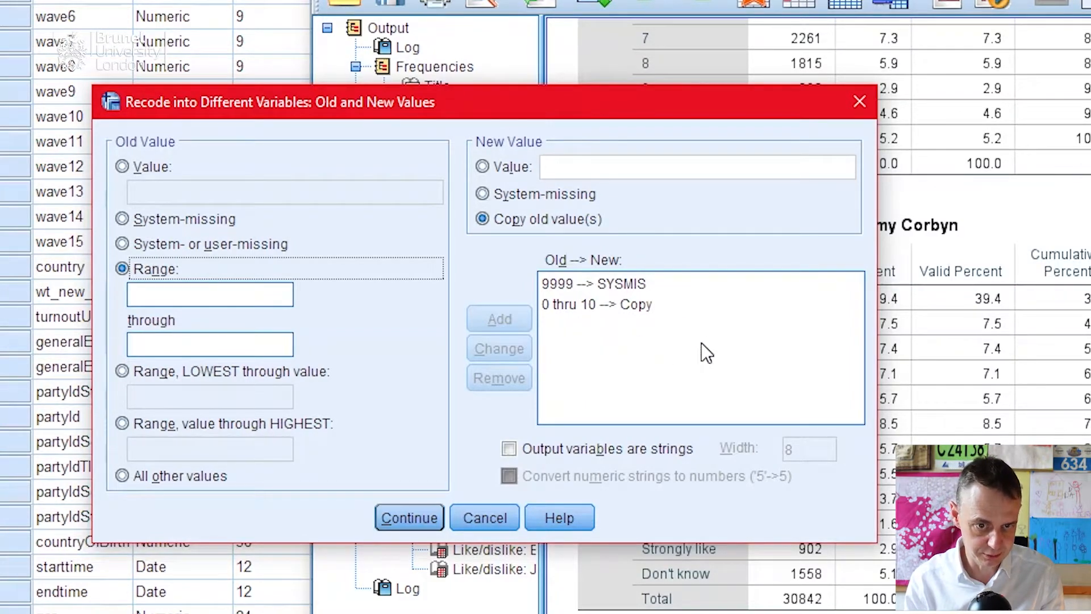
left_click(410, 517)
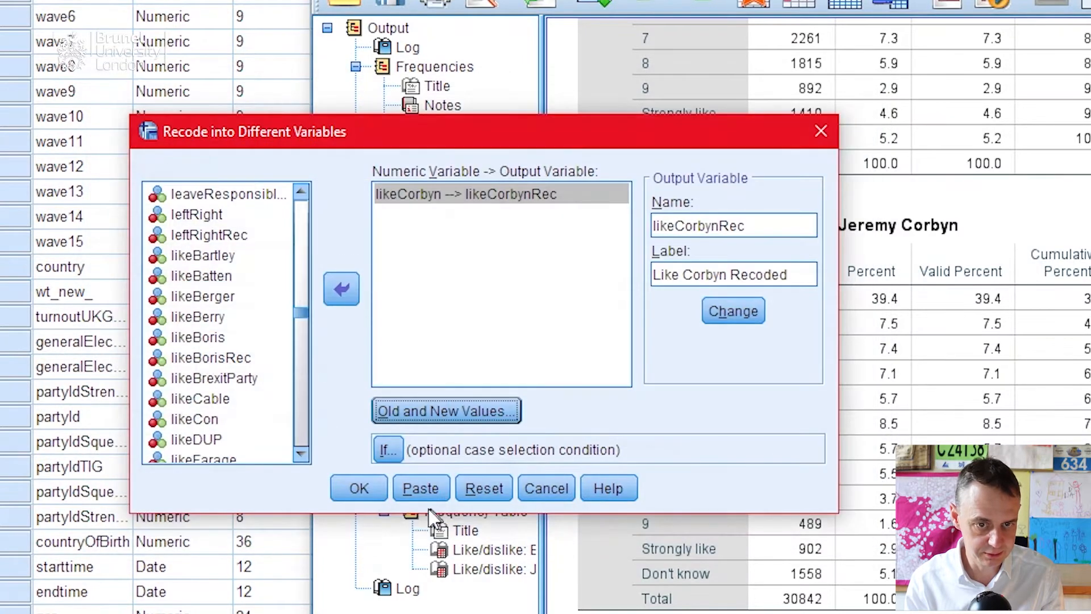
left_click(361, 489)
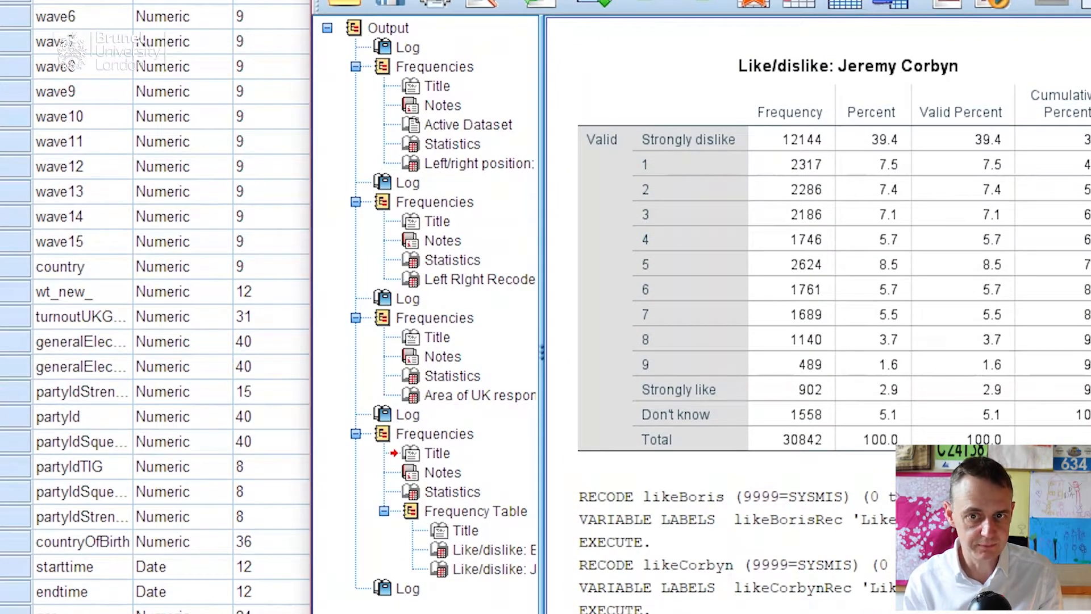
Step: Set up a new Frequencies analysis from the data window and remove likeBoris and likeCorbyn from its variables
key("super+Down")
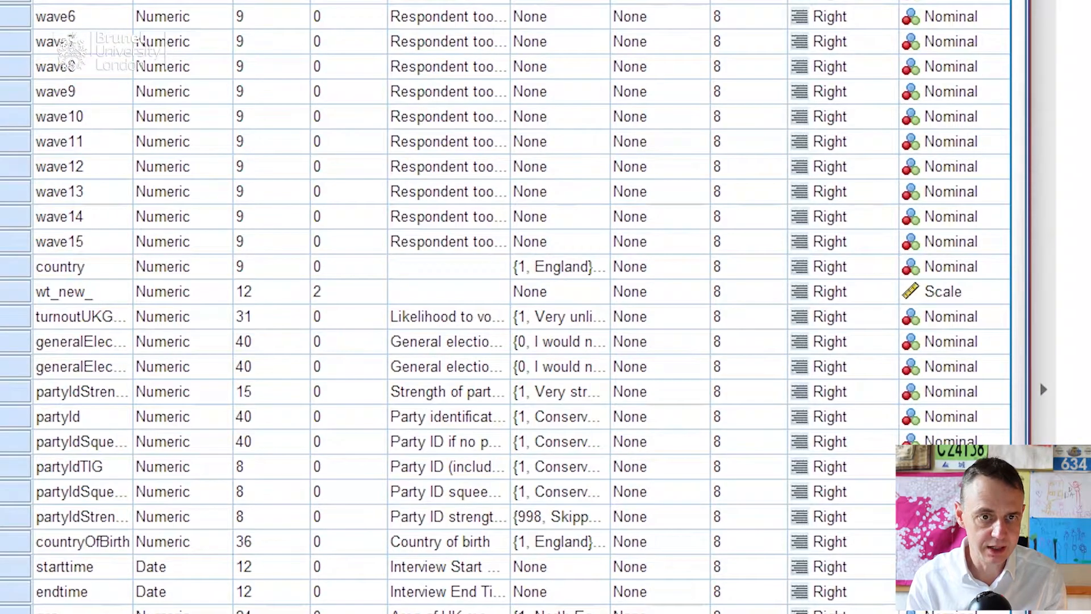
left_click(253, 0)
mouse_move(318, 0)
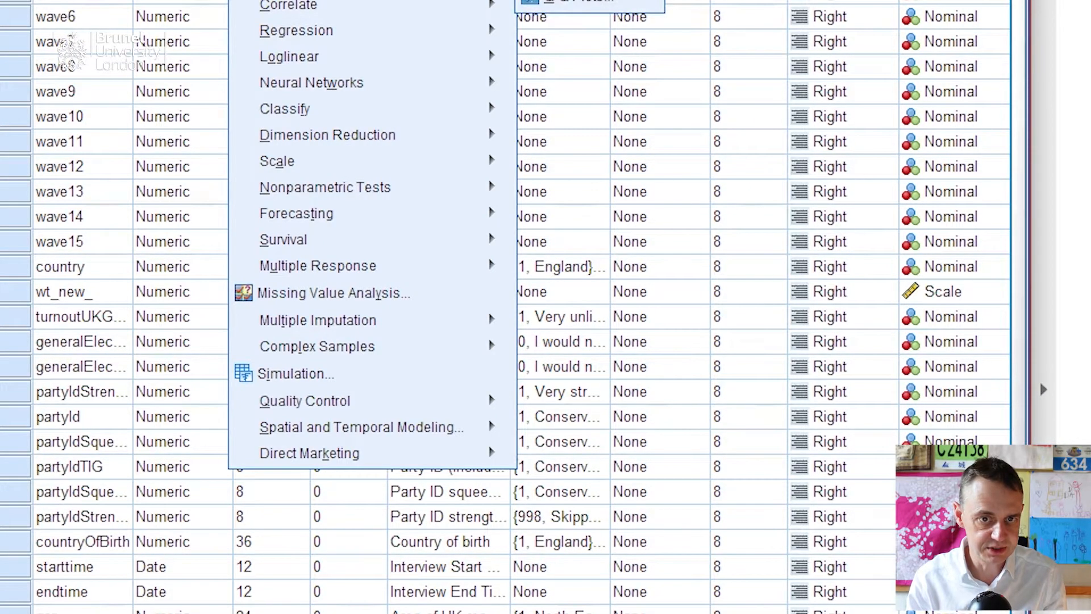
left_click(574, 2)
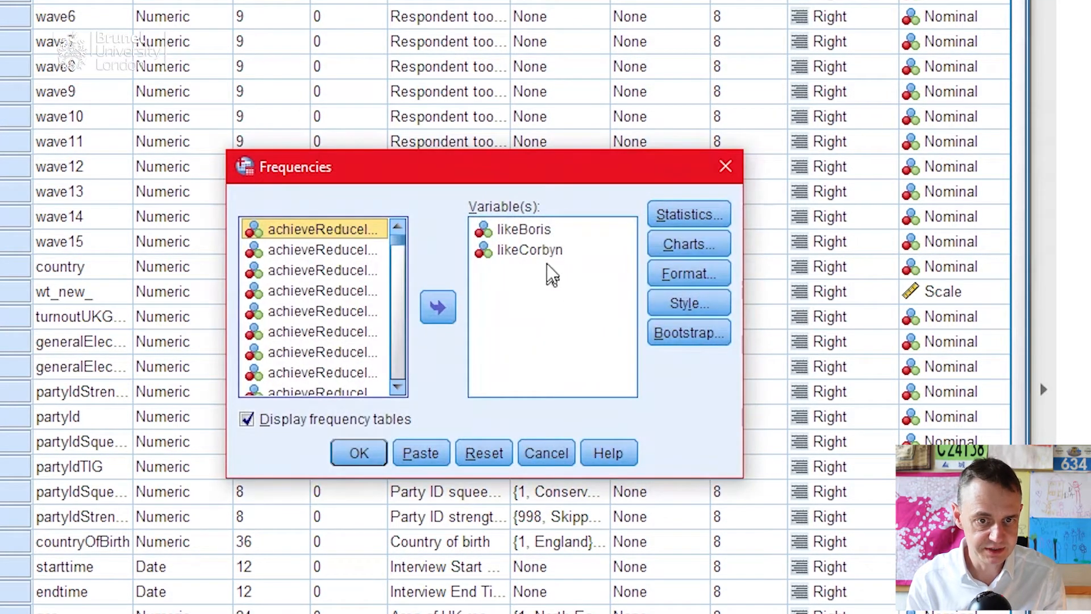
left_click(548, 237)
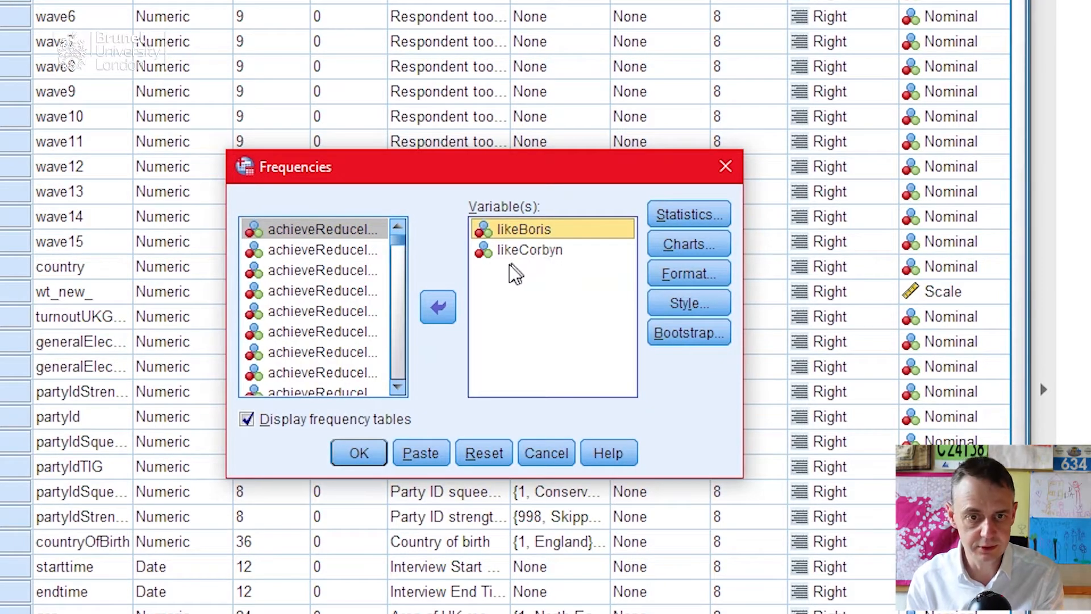
left_click(440, 310)
left_click(540, 230)
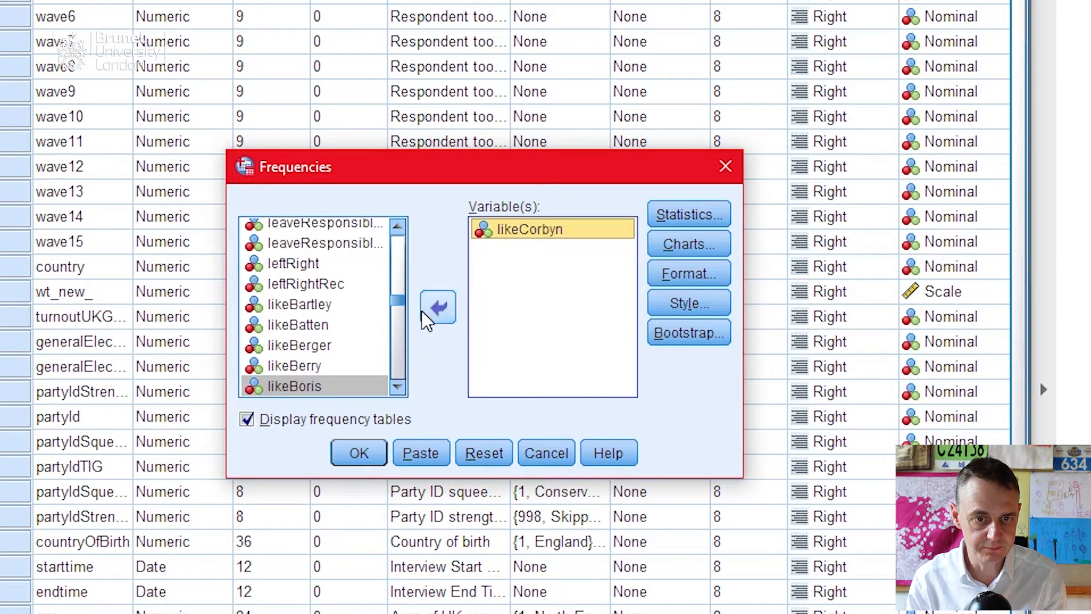
left_click(438, 308)
Step: Add likeBorisRec and likeCorbynRec as the variables of the Frequencies analysis
scroll(380, 328, "down", 1)
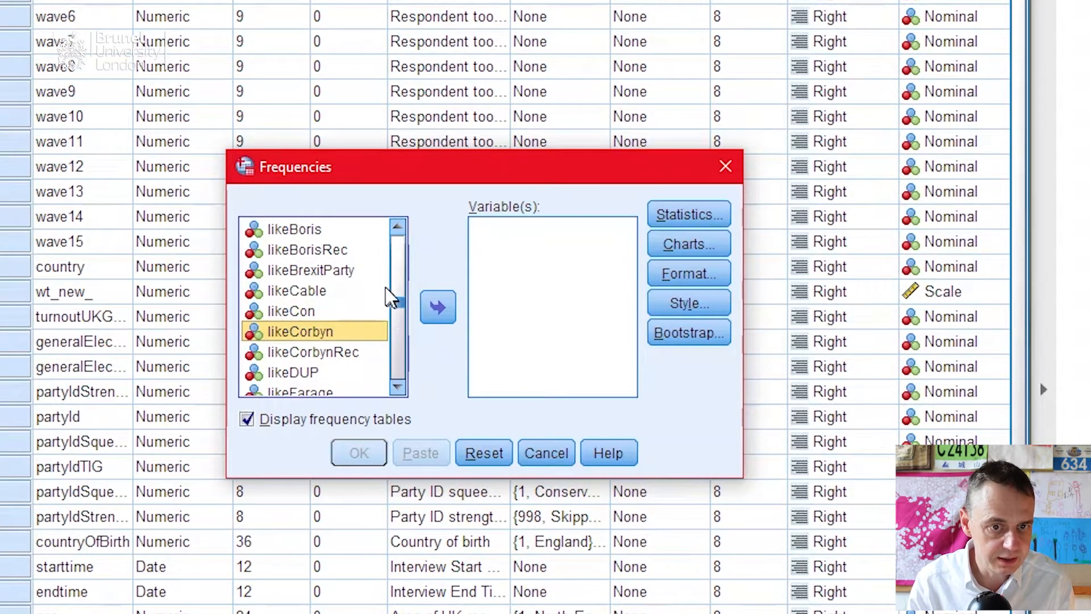
left_click(364, 255)
left_click(441, 311)
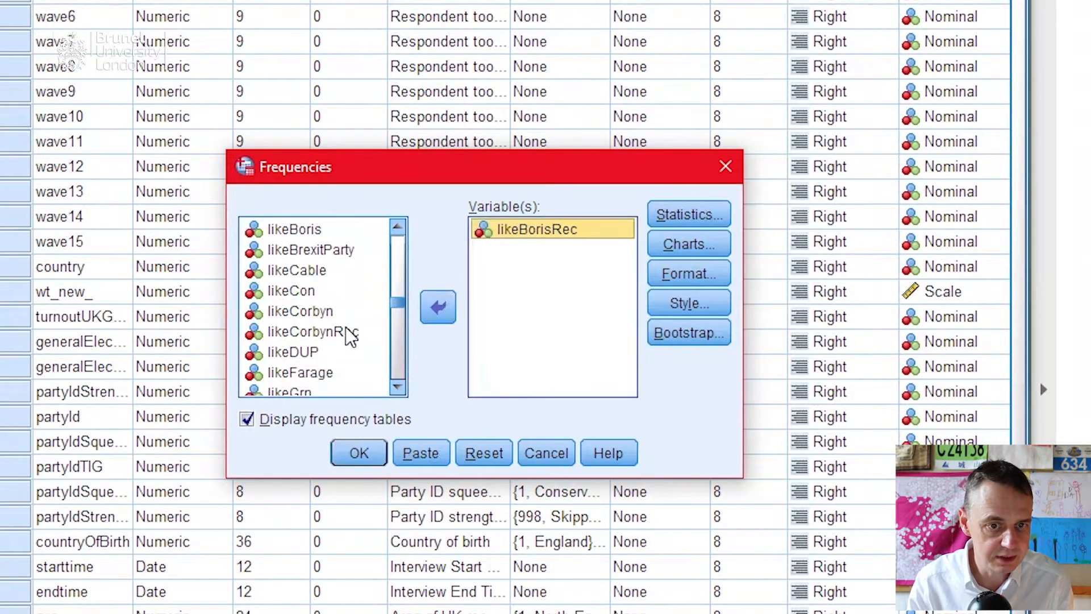
left_click(348, 331)
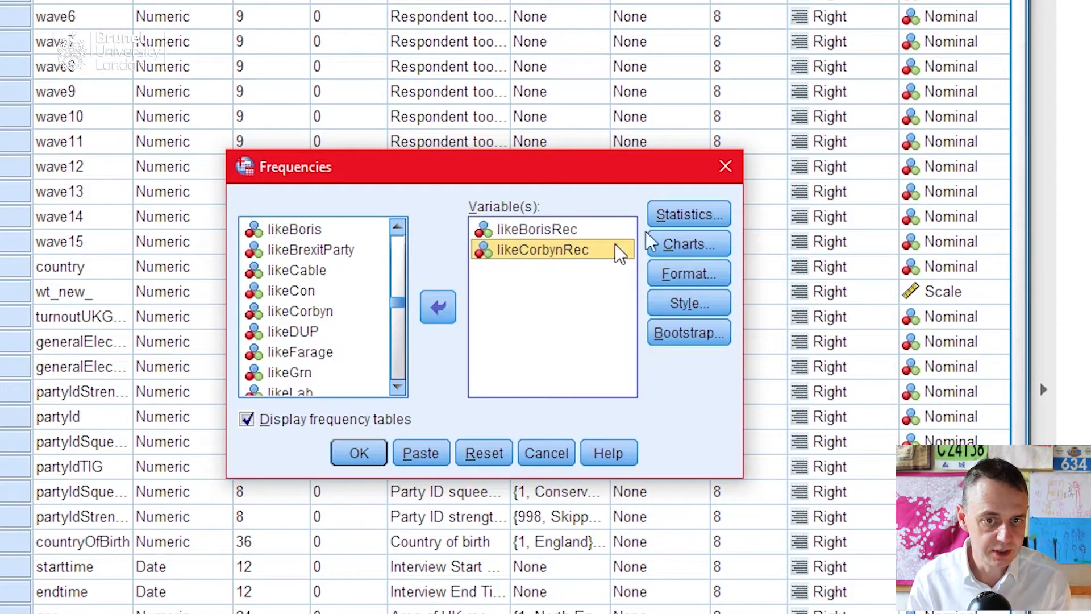
Step: Keep mean, median, mode, standard deviation, minimum and maximum selected, and run the frequencies for likeBorisRec and likeCorbynRec
left_click(688, 215)
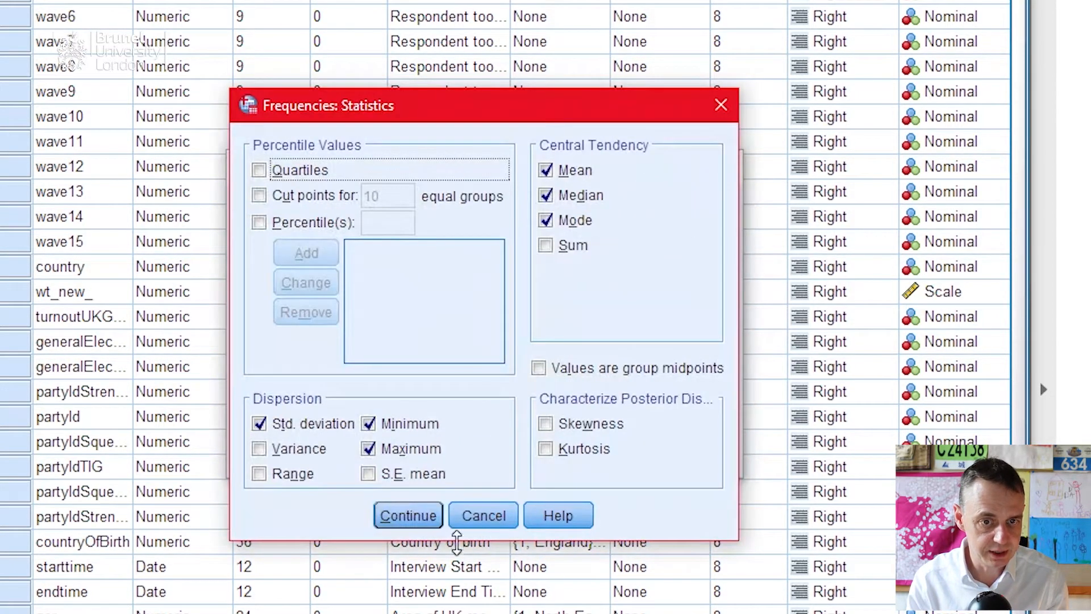
left_click(432, 516)
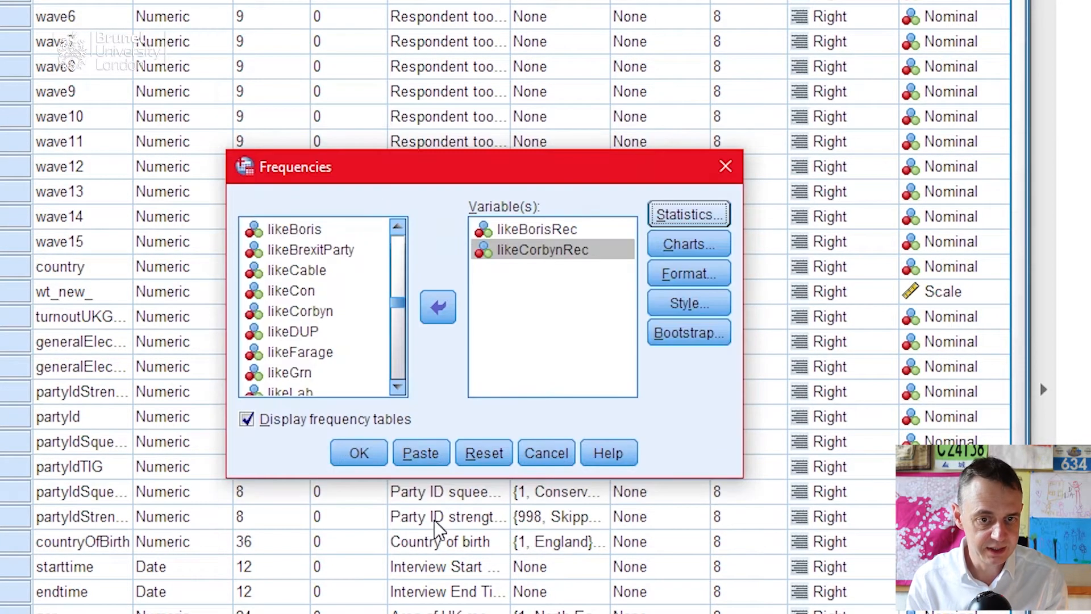
left_click(360, 453)
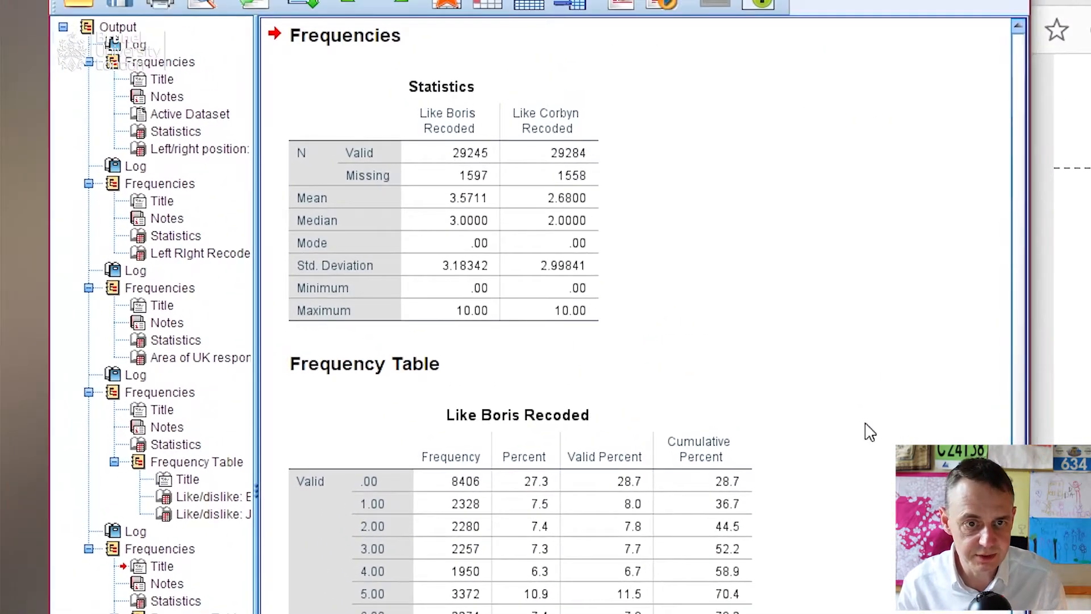
left_click(484, 250)
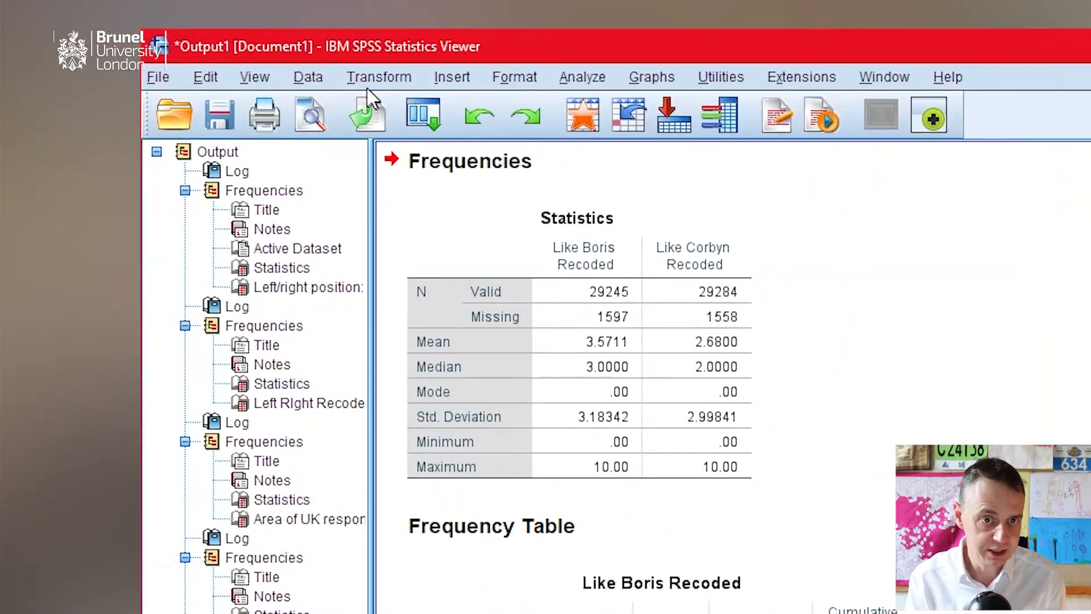
Step: Start a new Recode into Different Variables and remove likeCorbyn from the variables being recoded
left_click(122, 40)
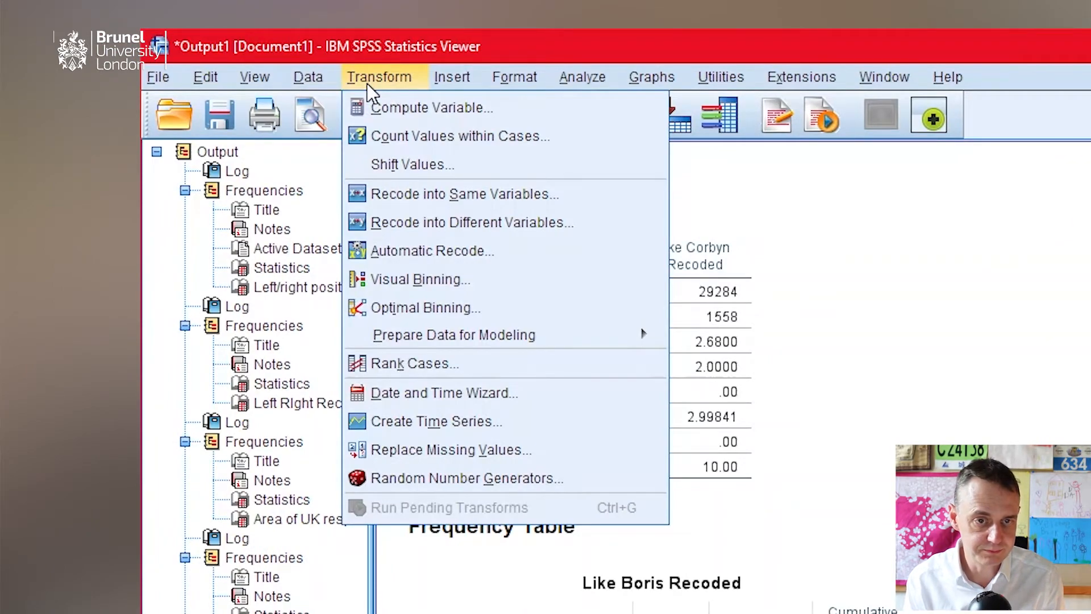
left_click(457, 224)
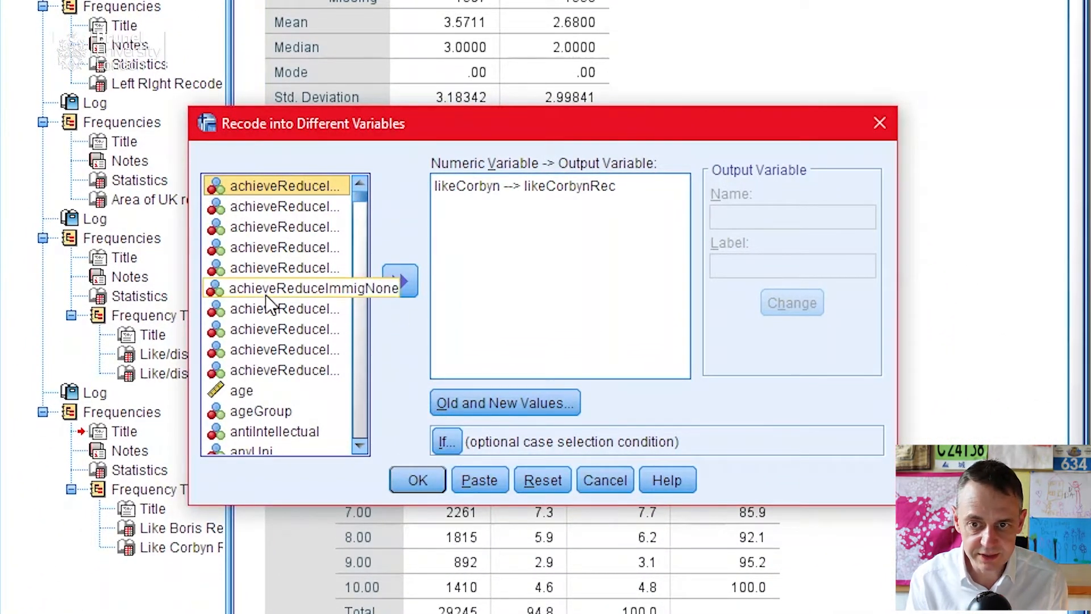
left_click(270, 285)
key("k")
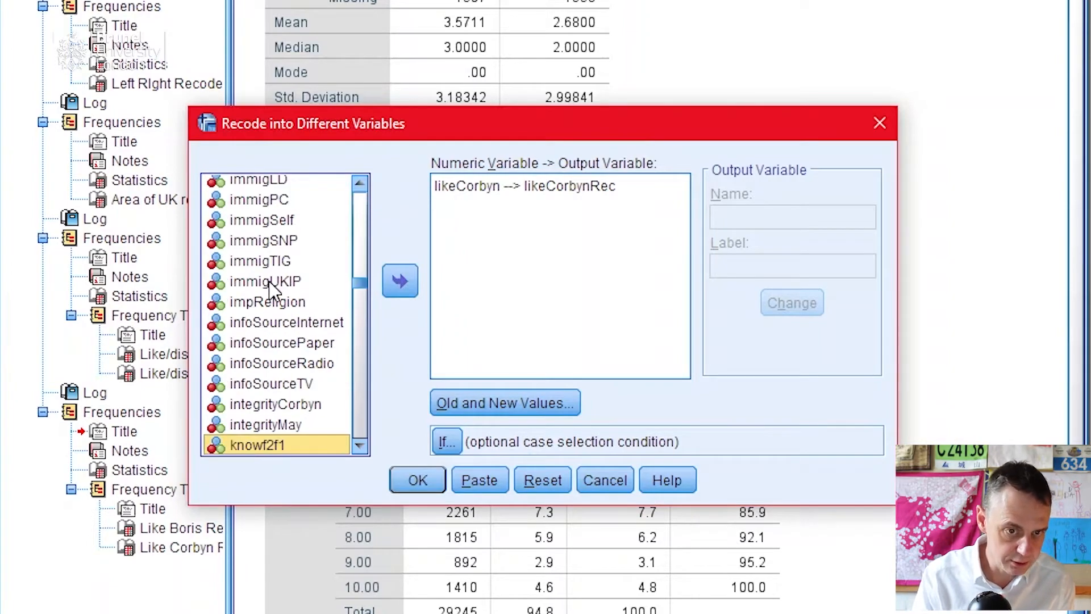
scroll(336, 363, "down", 2)
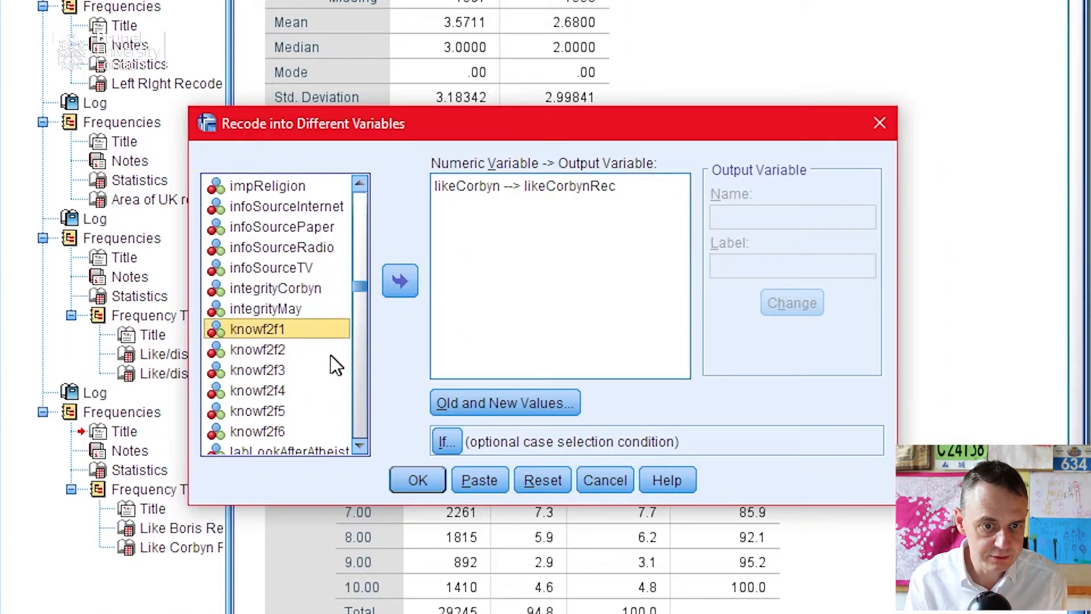
left_click(277, 433, "shift")
left_click(496, 186)
left_click(392, 282)
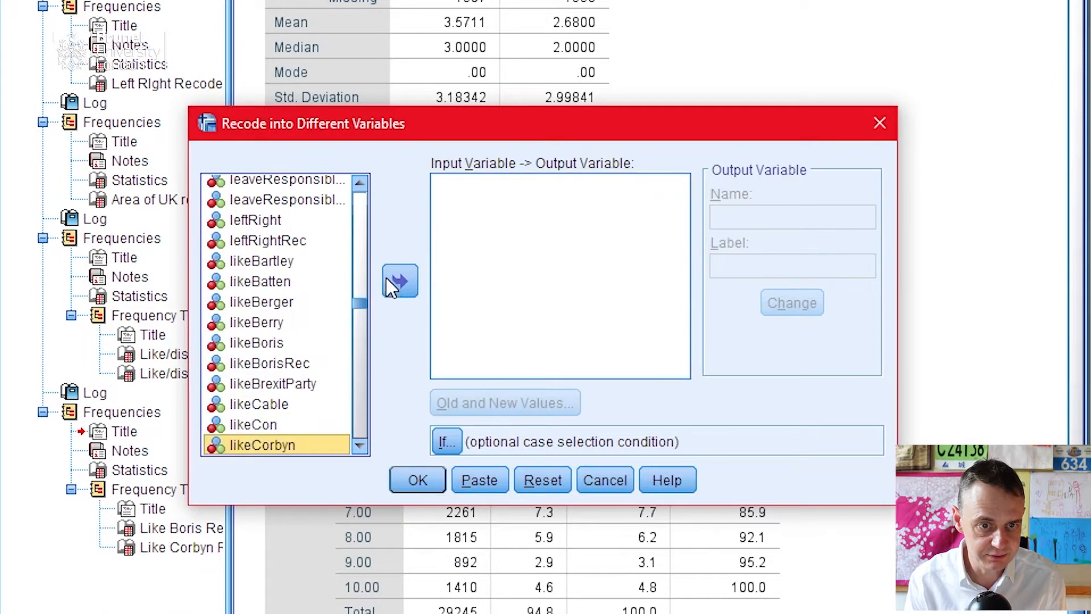
Step: Add knowf2f1 through knowf2f6 as the variables to recode
scroll(334, 365, "down", 2)
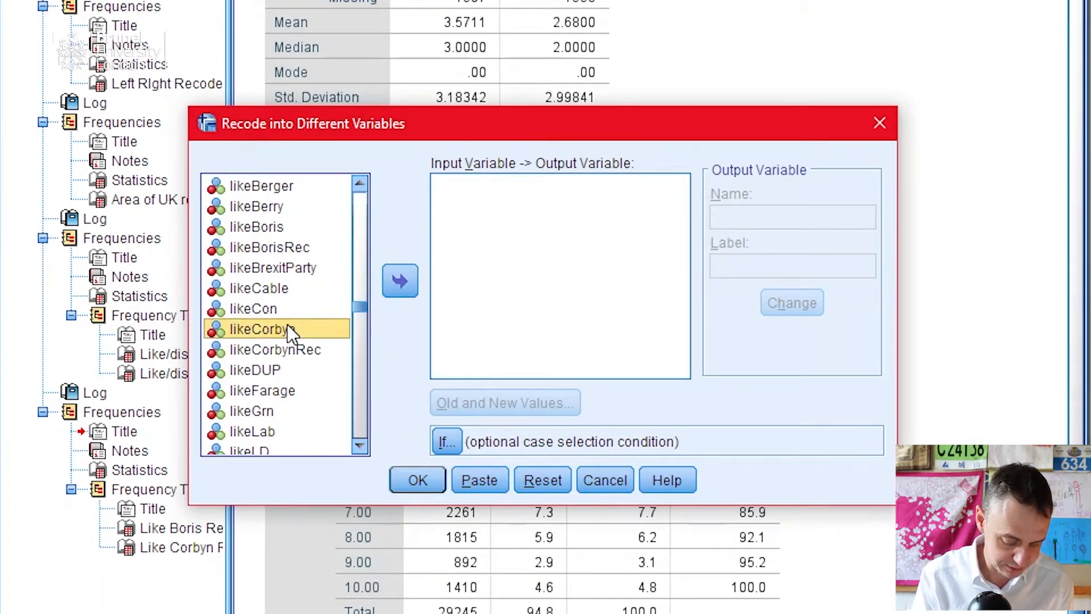
key("k")
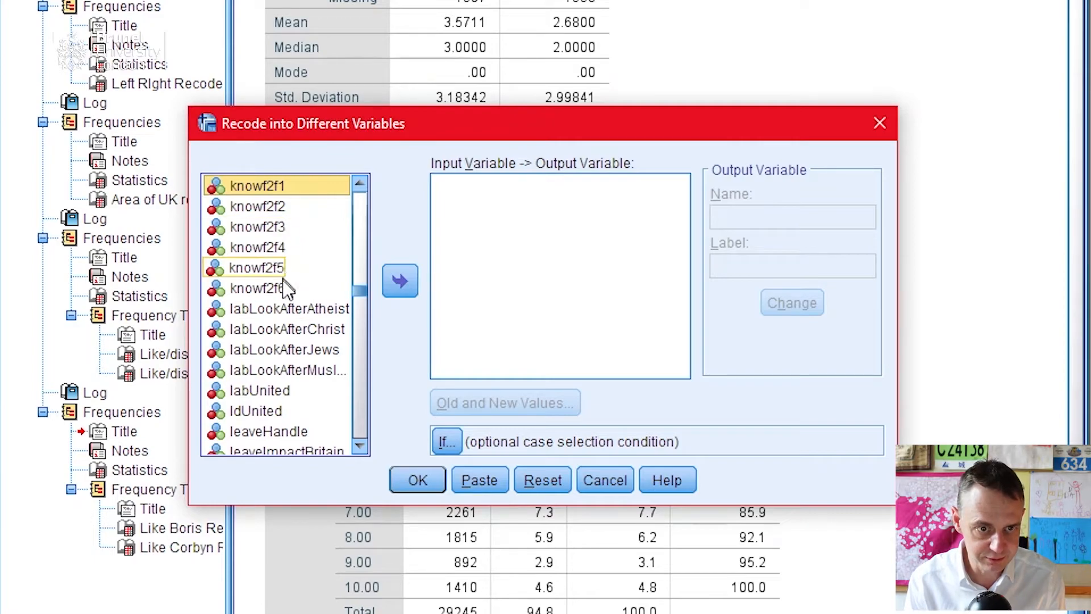
left_click(341, 288, "shift")
left_click(391, 292)
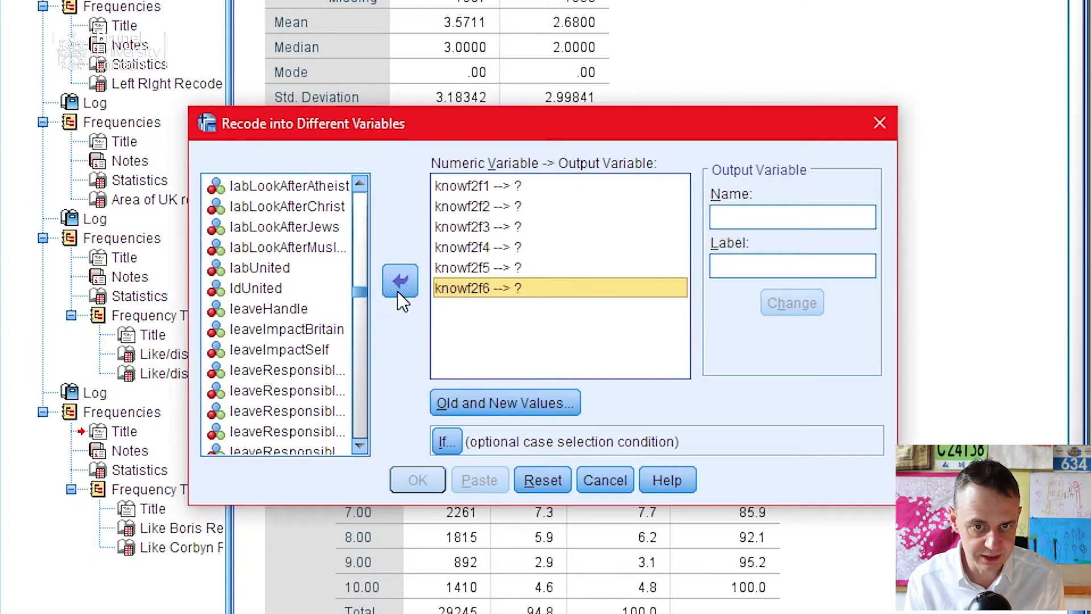
Step: Name the output variable for knowf2f1 knowf2f1Rec, copying the name for reuse, and apply it
left_click(489, 186)
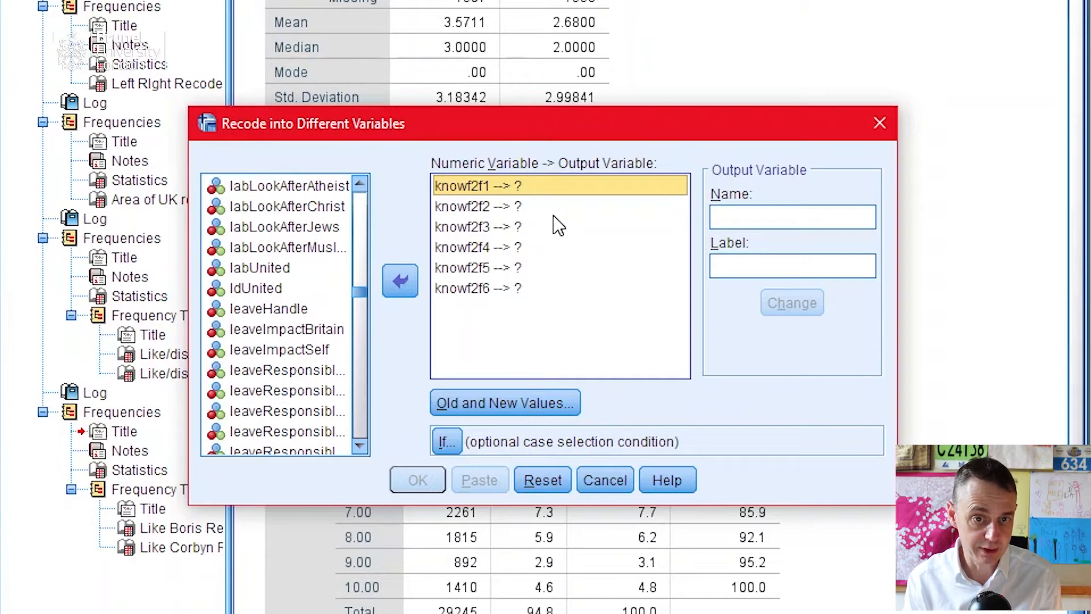
left_click(467, 204)
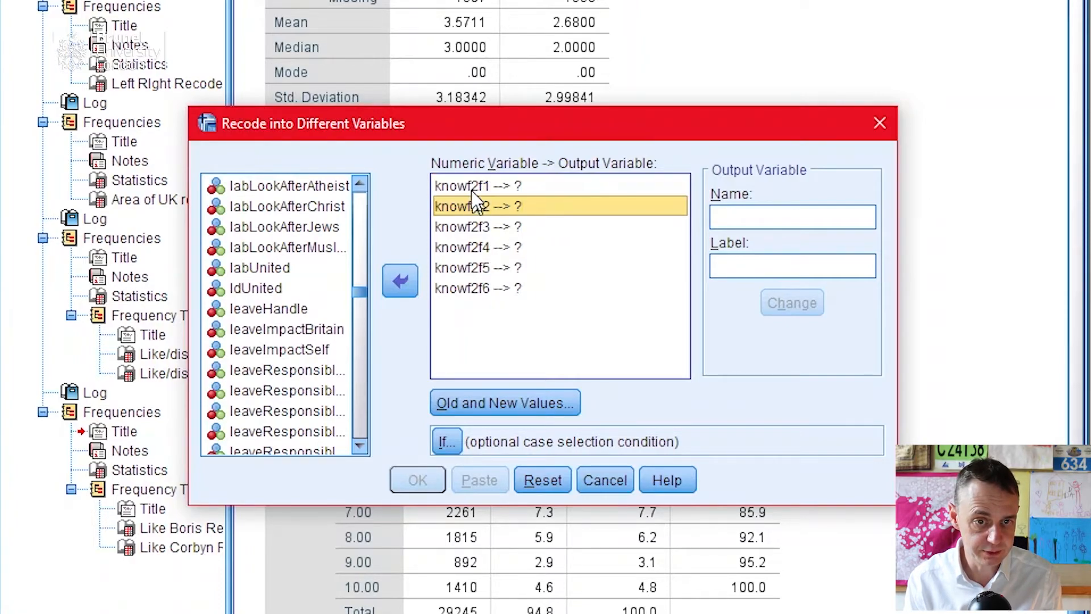
left_click(472, 187)
left_click(824, 220)
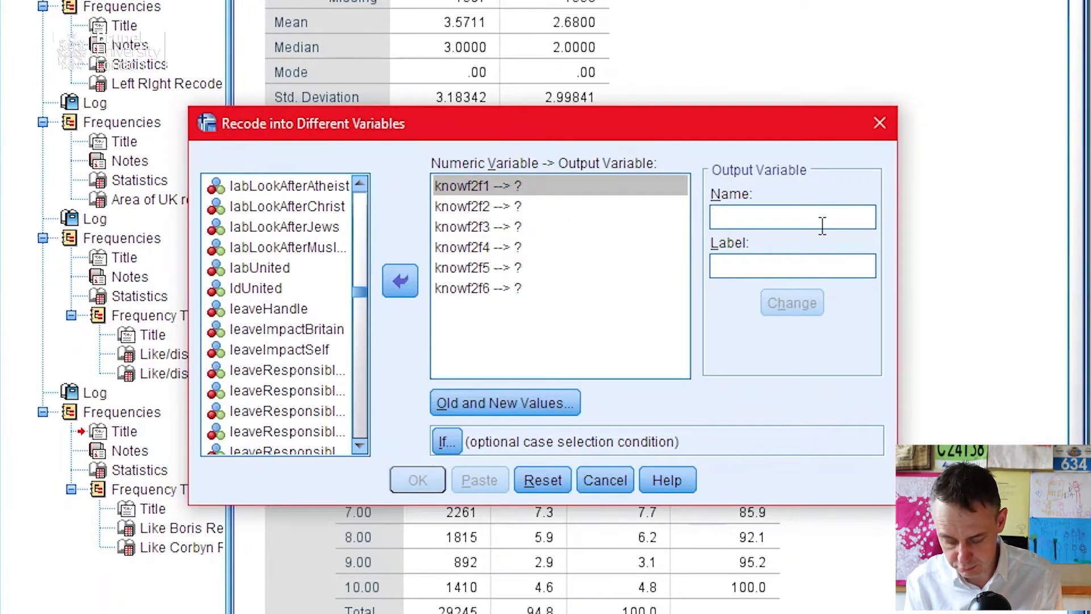
type("know")
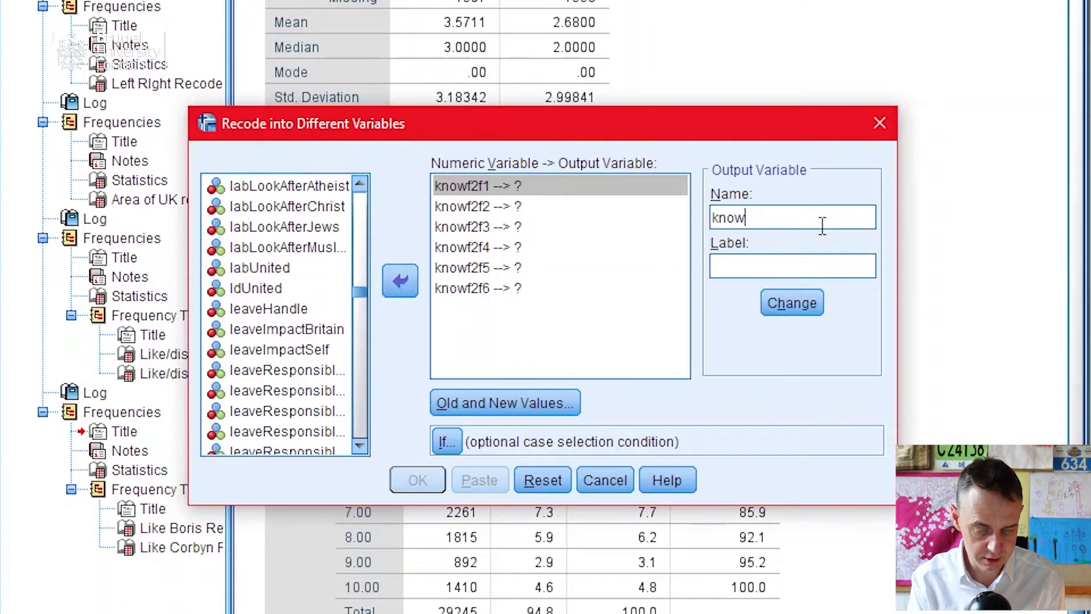
type("f2f1Rec")
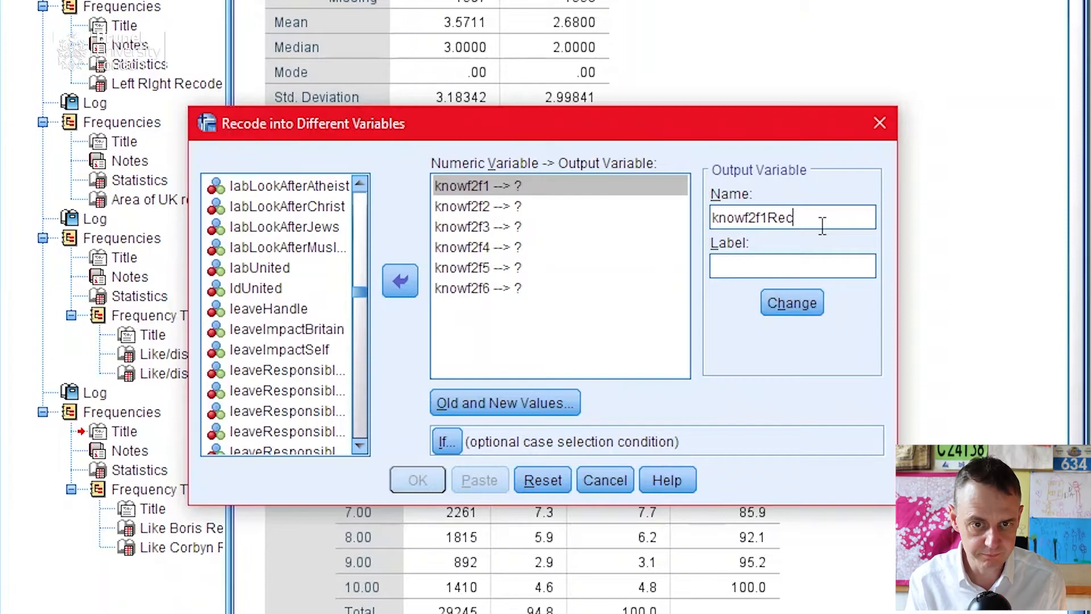
double_click(822, 225)
key("ctrl+c")
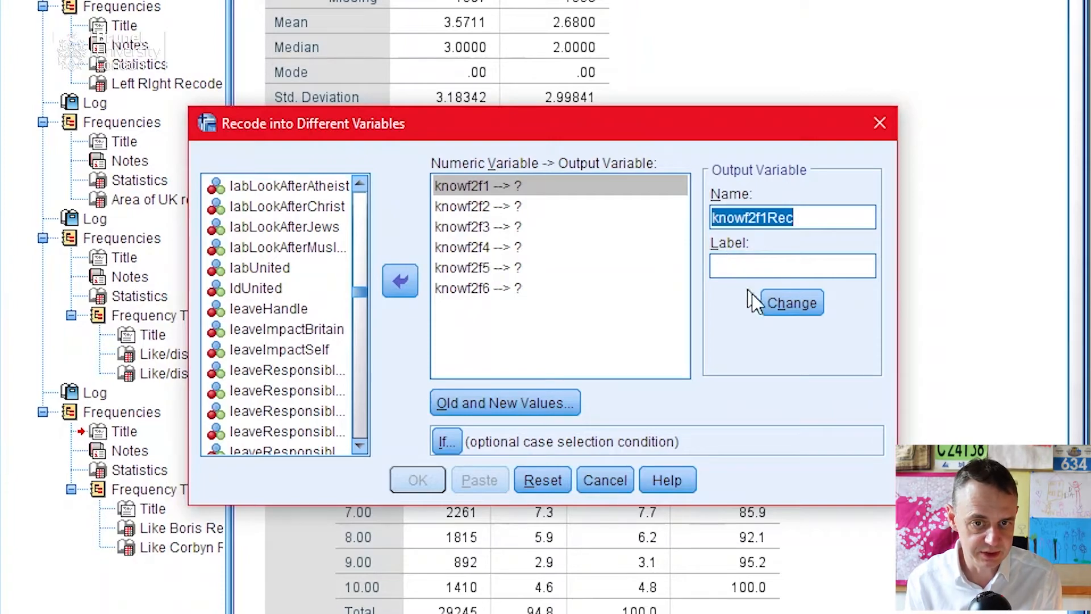
left_click(770, 302)
Step: Reuse the copied name for knowf2f2, changing its output variable name to knowf2f2Rec, and apply it
left_click(519, 207)
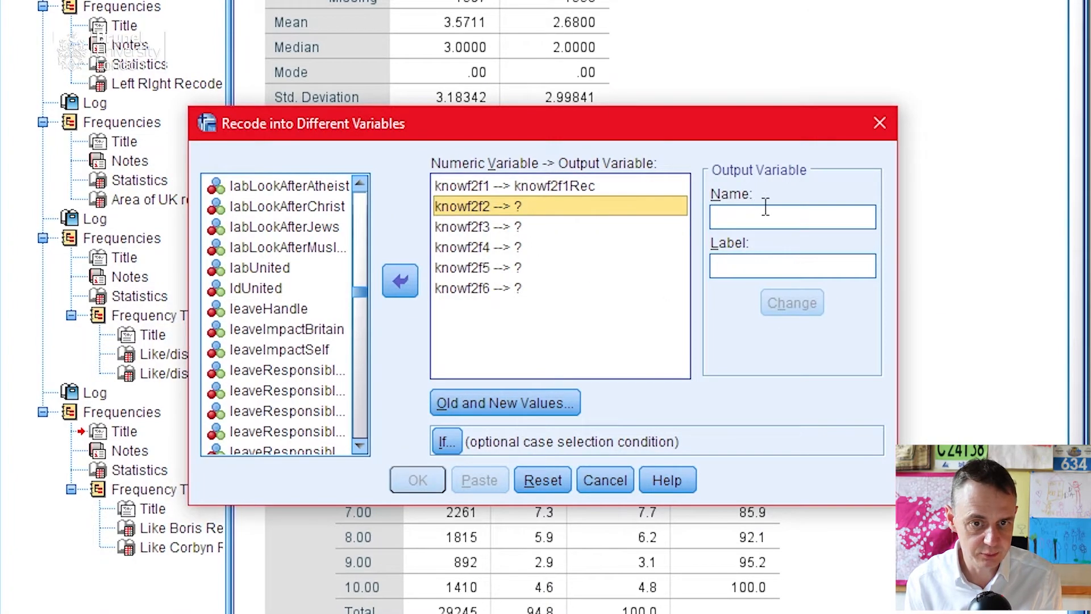
left_click(765, 207)
key("ctrl+v")
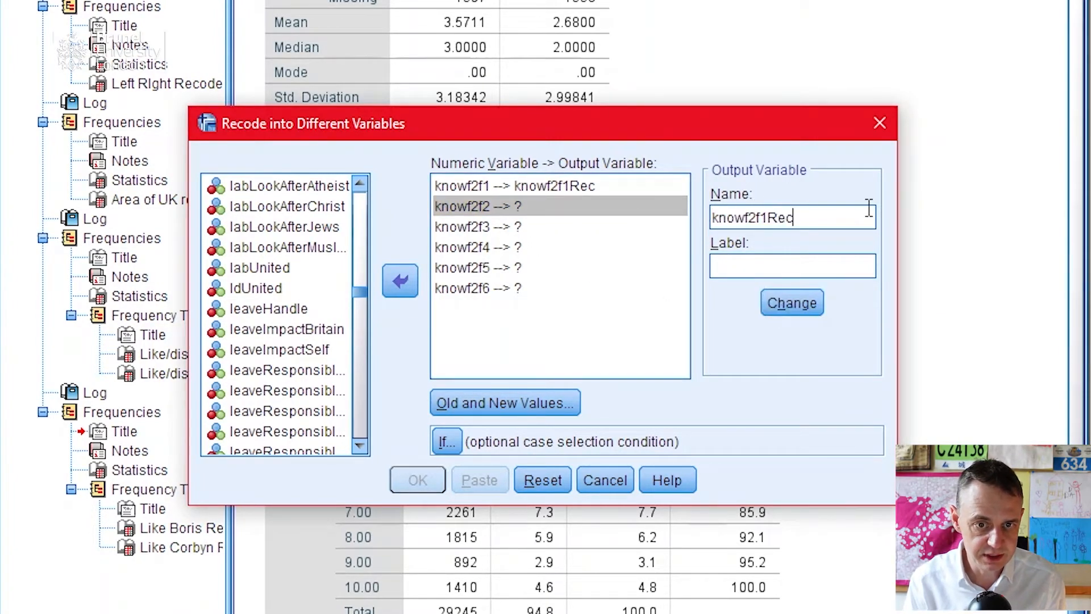
key("Left")
key("Left")
key("Left")
key("BackSpace")
type("2")
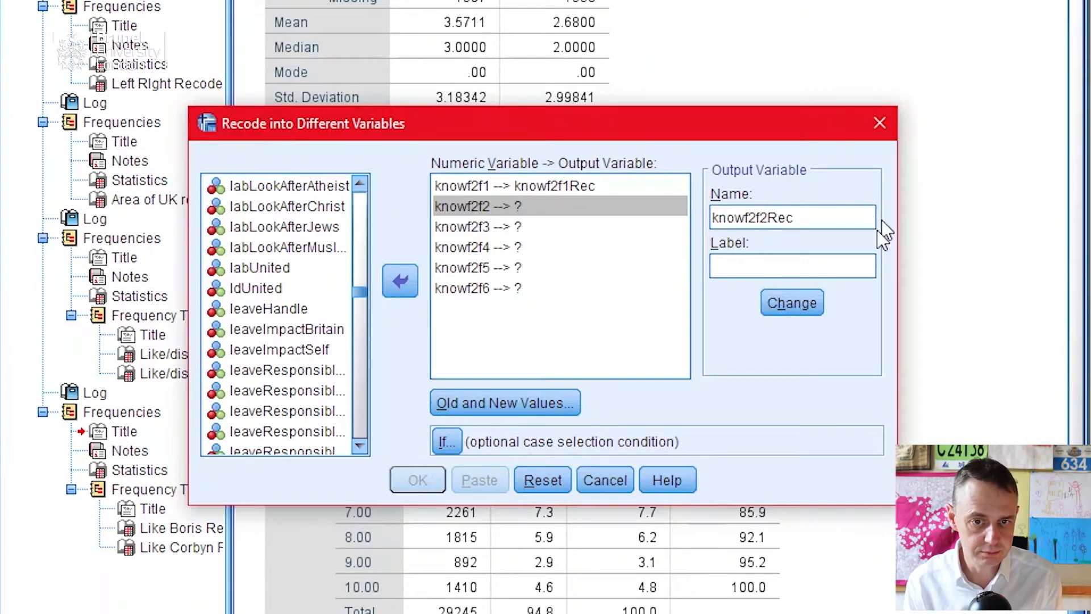
left_click(789, 301)
Step: Give knowf2f3 the output variable name knowf2f3Rec, based on the copied name, and apply it
left_click(487, 225)
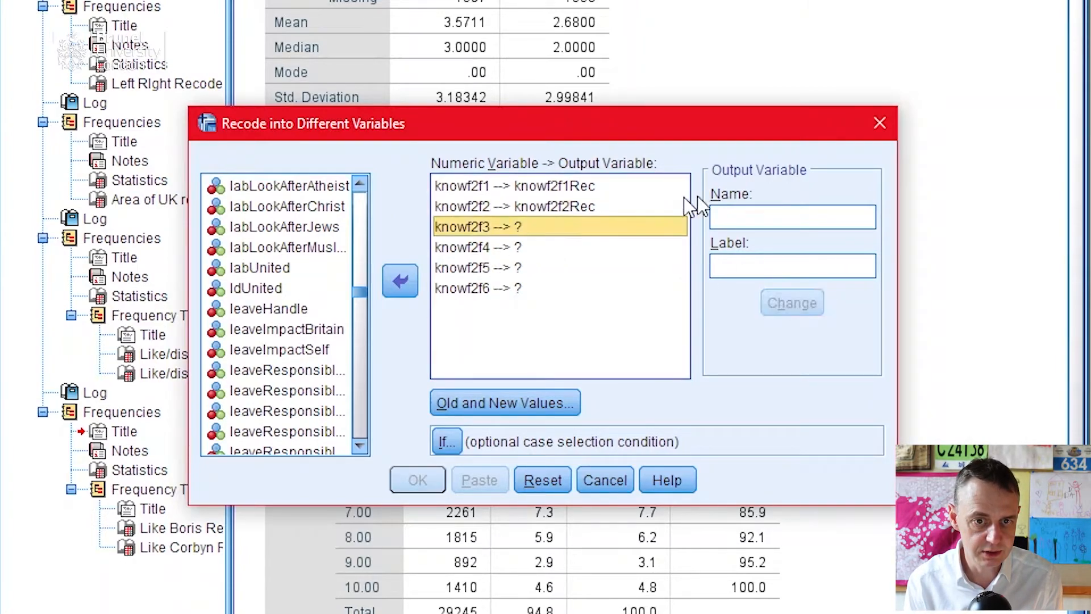
left_click(761, 213)
key("ctrl+v")
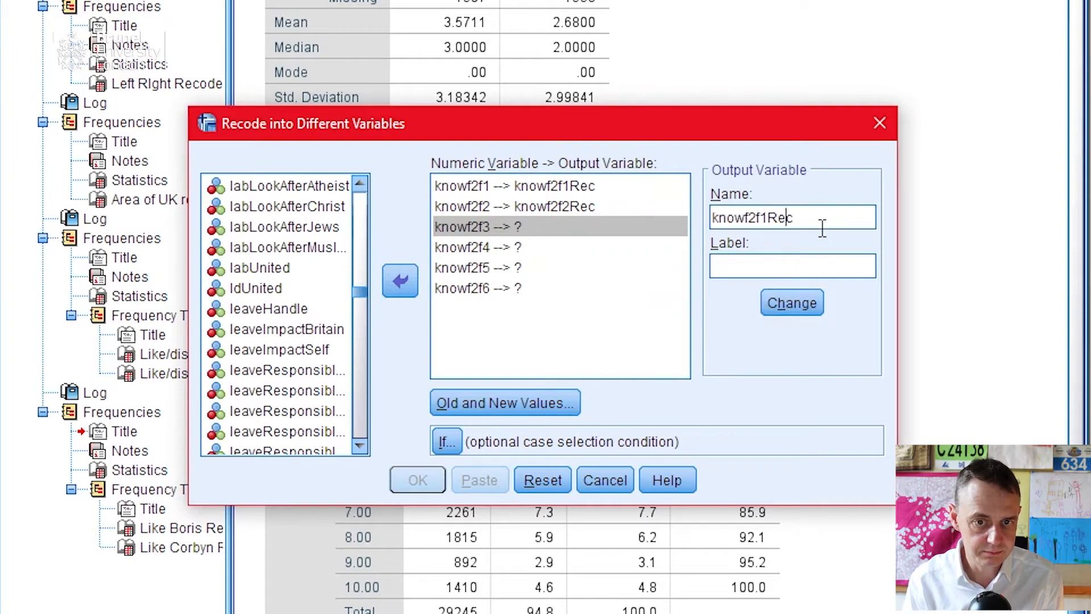
key("BackSpace")
type("3")
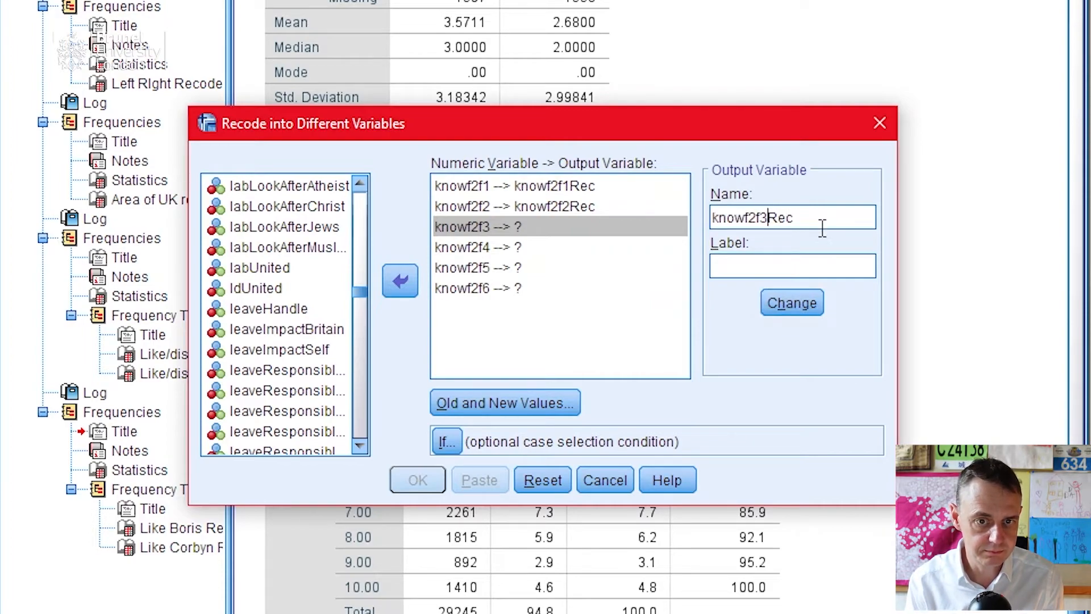
left_click(792, 301)
Step: Assign the output variable name knowf2f4Rec to knowf2f4, based on the copied name
left_click(555, 248)
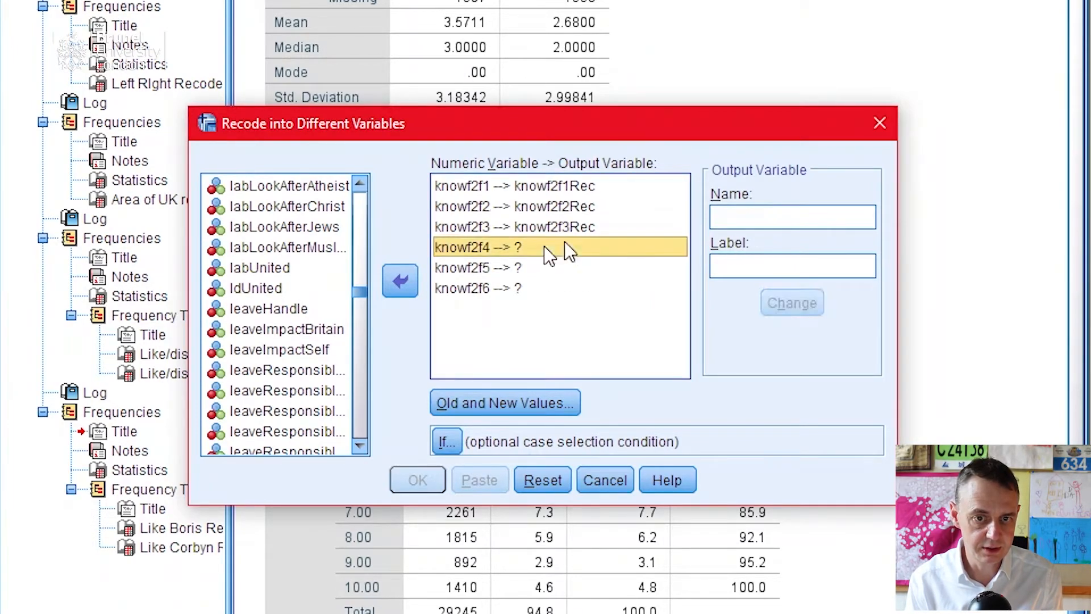
left_click(769, 213)
key("ctrl+v")
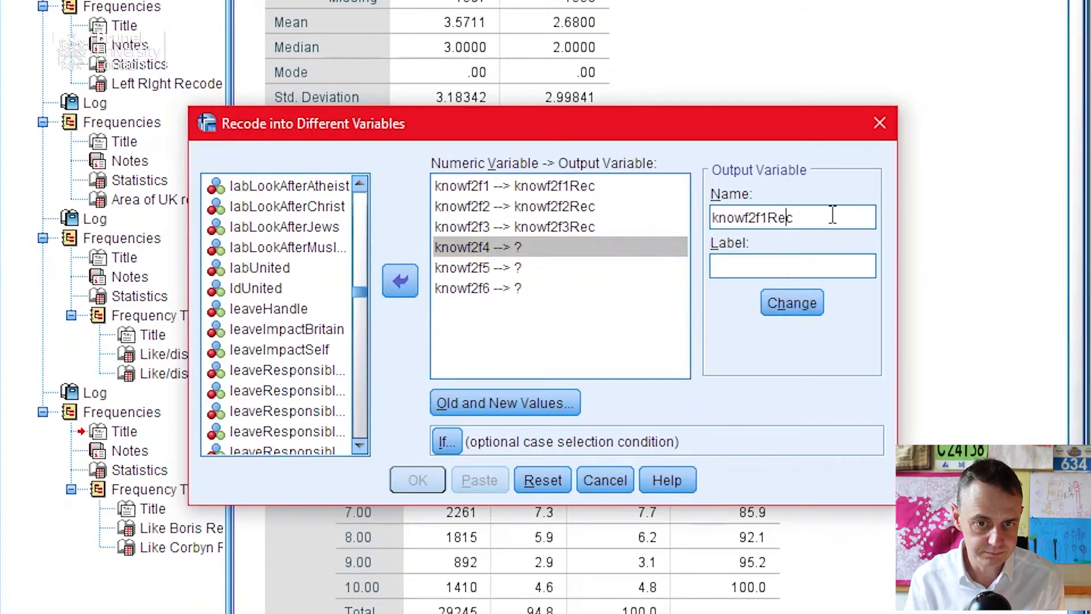
key("Left")
key("Left")
key("Left")
key("BackSpace")
type("4")
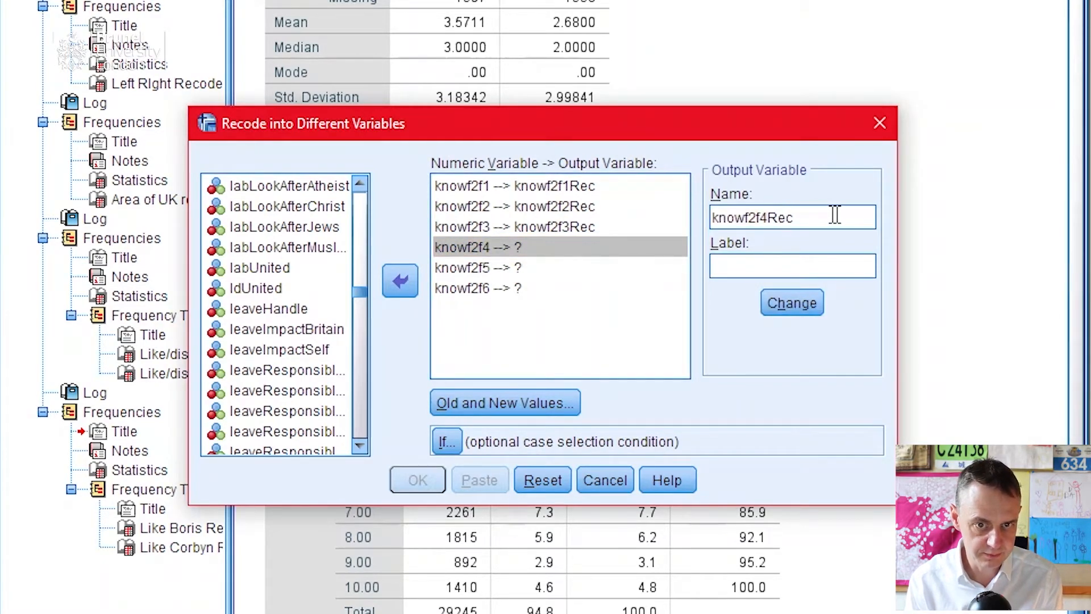
left_click(795, 299)
Step: Assign the output variable name knowf2f5Rec to knowf2f5, based on the copied name
left_click(561, 270)
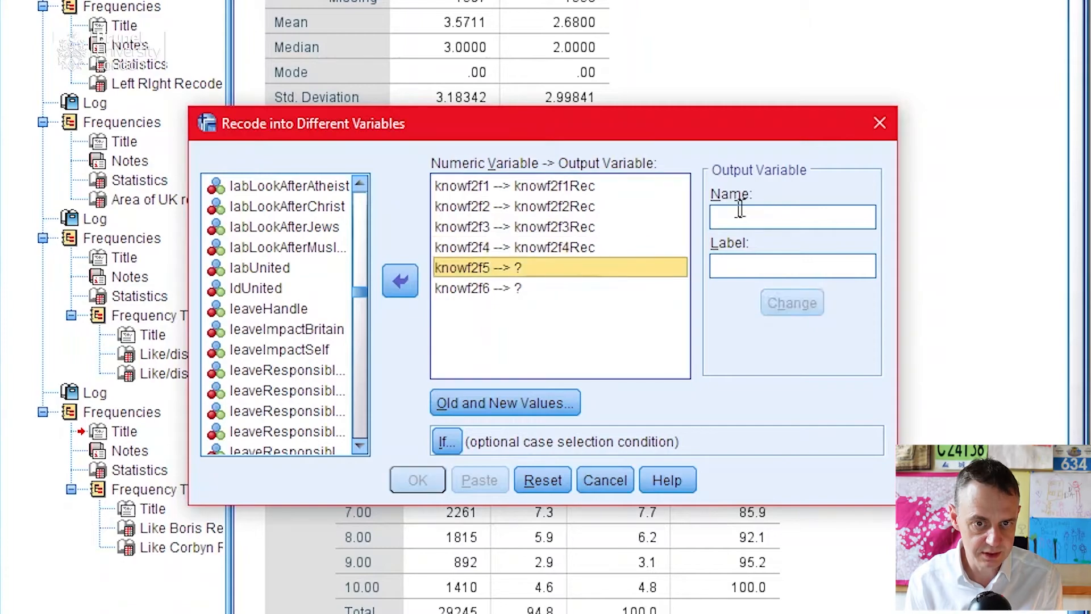
left_click(812, 218)
key("ctrl+v")
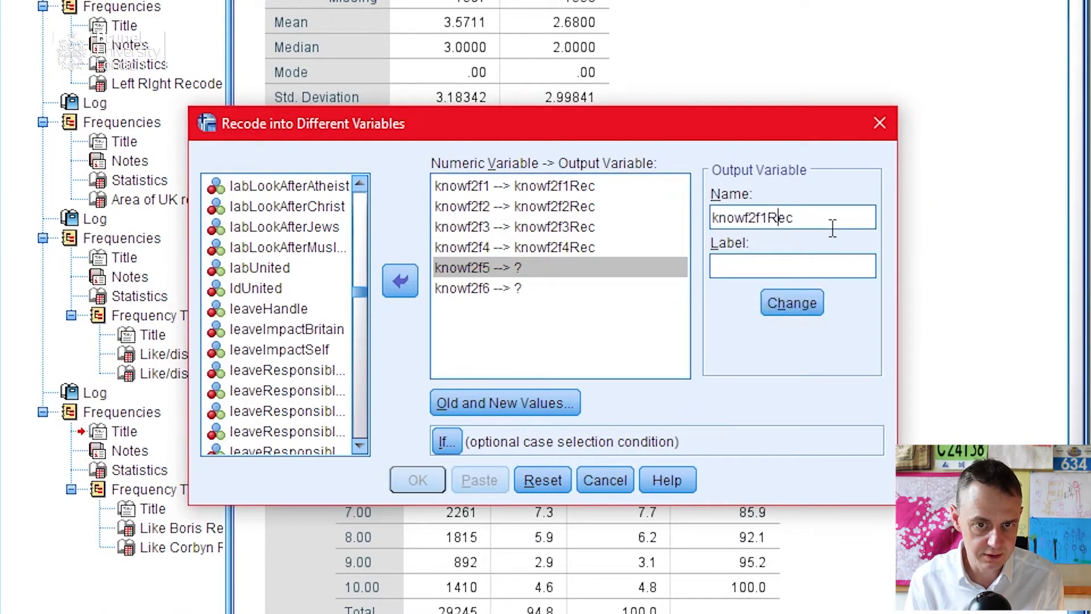
key("Left")
key("Left")
key("Left")
key("BackSpace")
type("5")
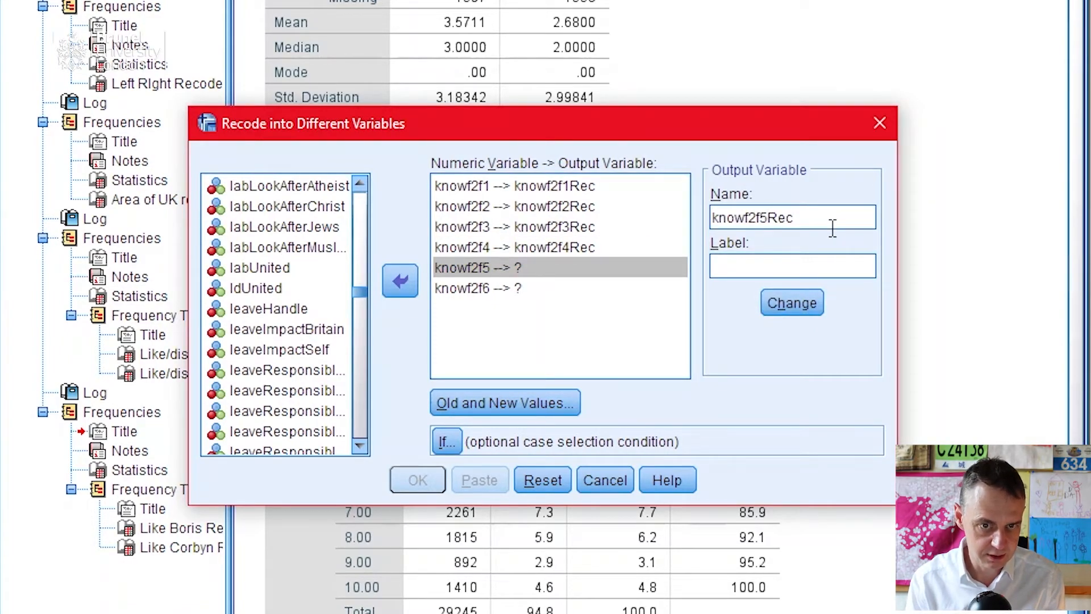
left_click(793, 305)
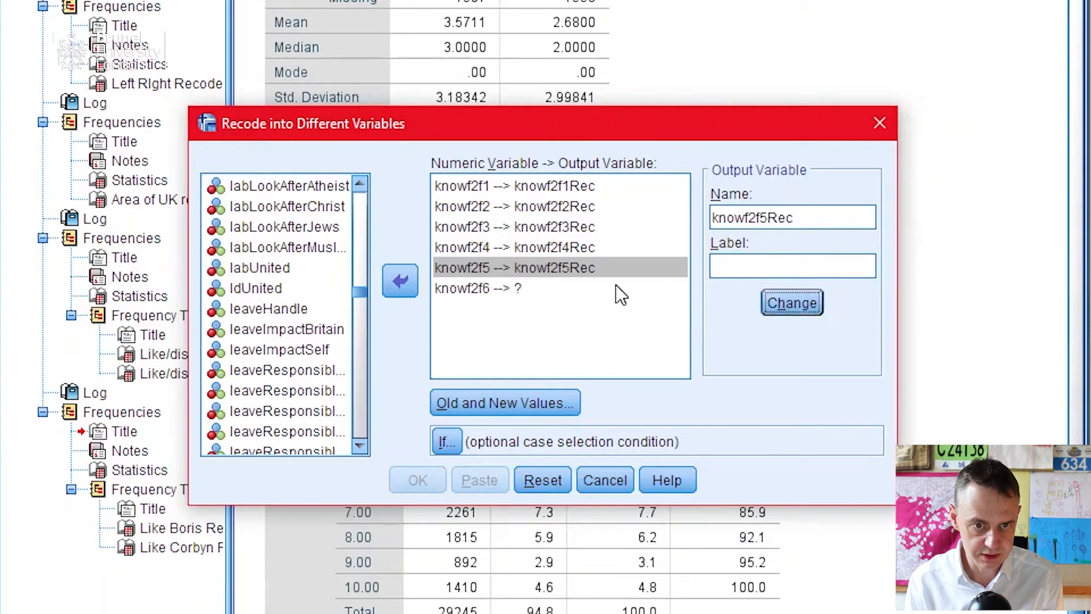
Step: Assign the output variable name knowf2f6Rec to knowf2f6, based on the copied name
left_click(581, 289)
left_click(774, 218)
key("ctrl+v")
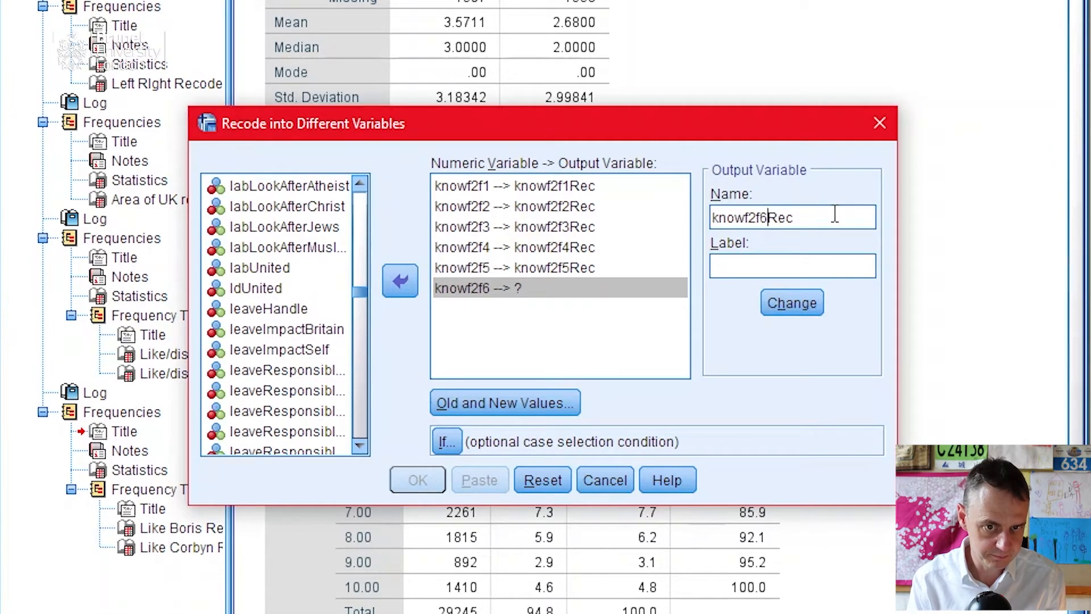
left_click(803, 303)
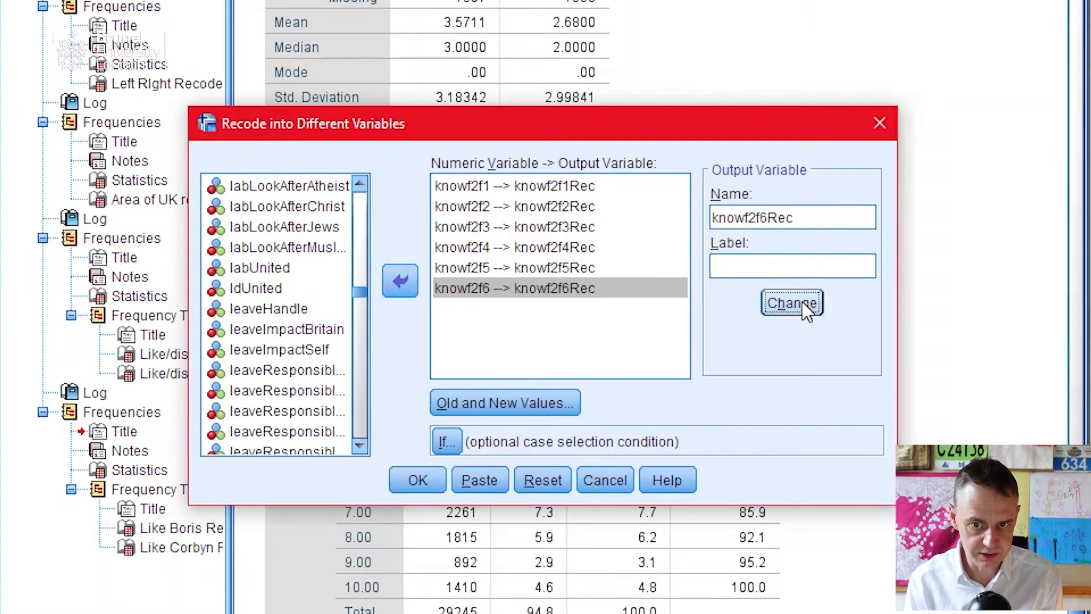
Step: Keep 9999 recoded to system-missing and 0 through 10 copied, and run the recode for knowf2f1 through knowf2f6
left_click(562, 402)
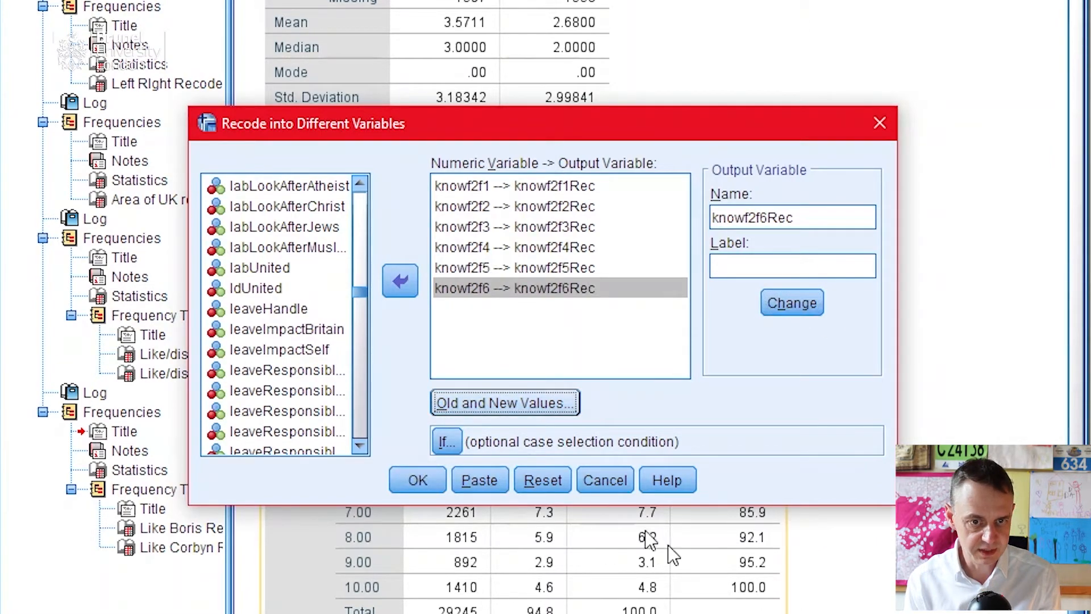
left_click(526, 405)
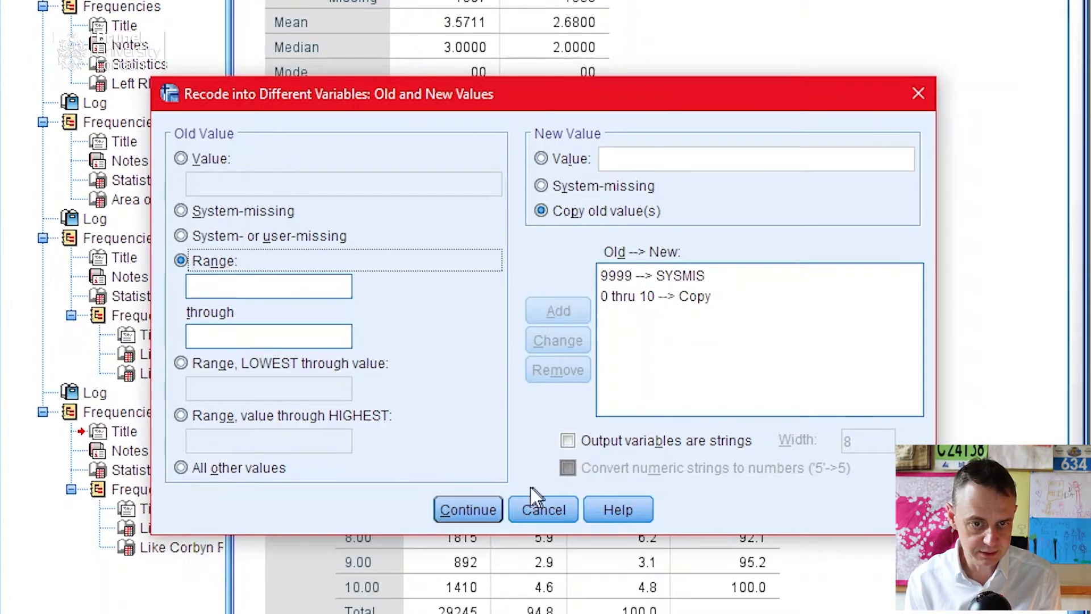
left_click(463, 510)
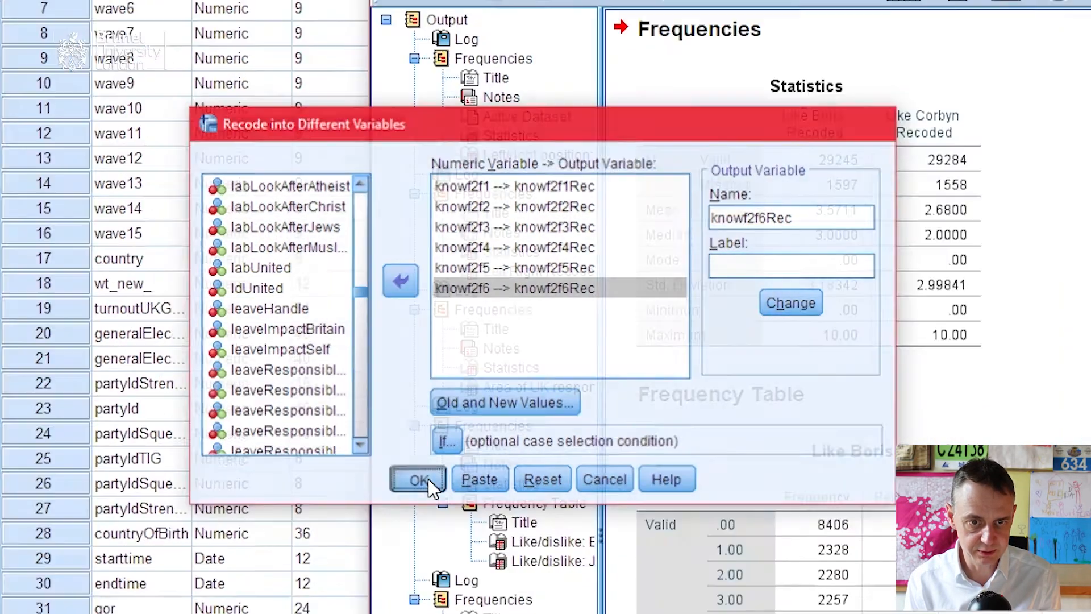
left_click(418, 481)
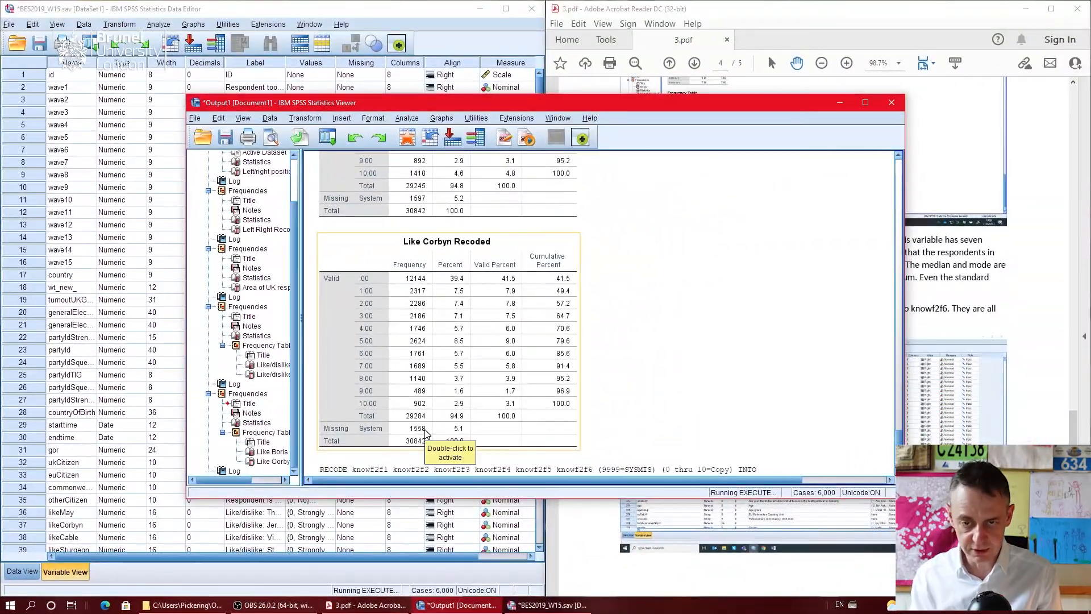
Step: Minimise the output window and read on in 3.pdf to the section showing the frequencies of the recoded knowledge variables
left_click(840, 102)
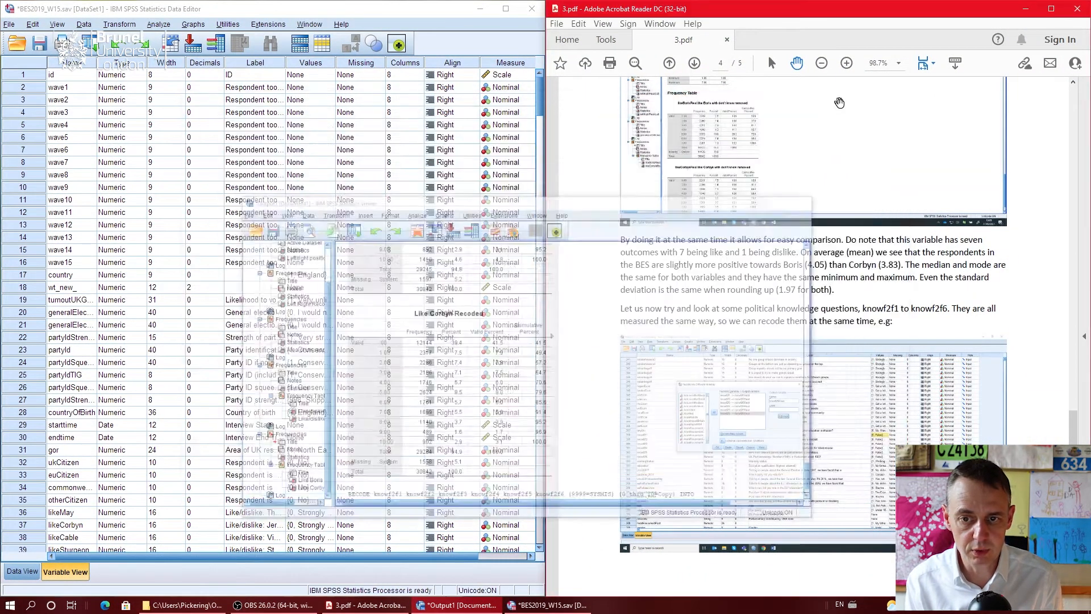
scroll(904, 259, "down", 10)
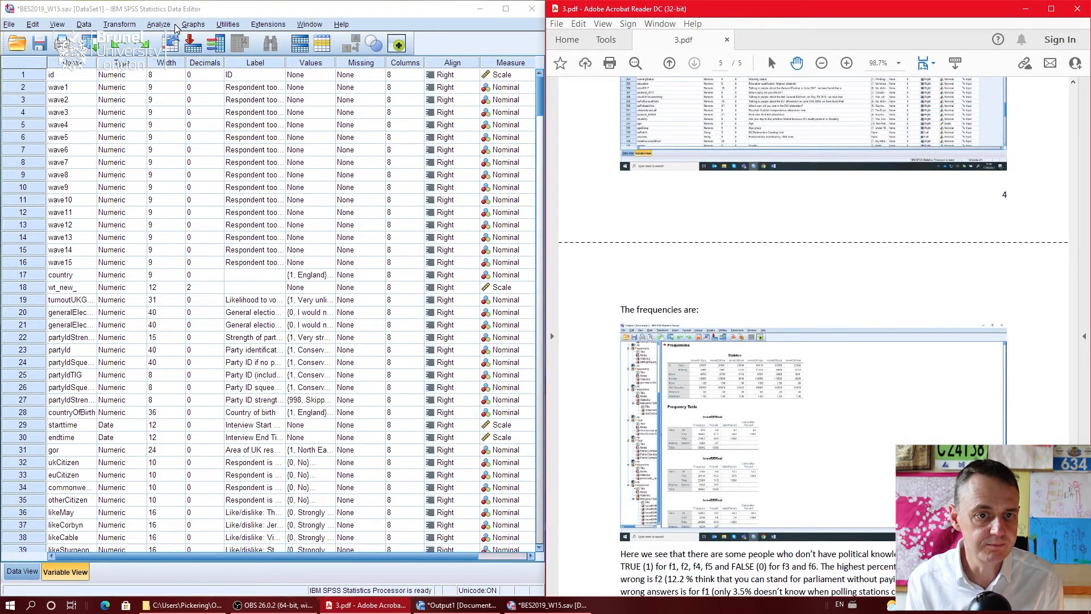
Step: Start a Frequencies analysis and remove likeBorisRec and likeCorbynRec from its analysed variables
left_click(158, 23)
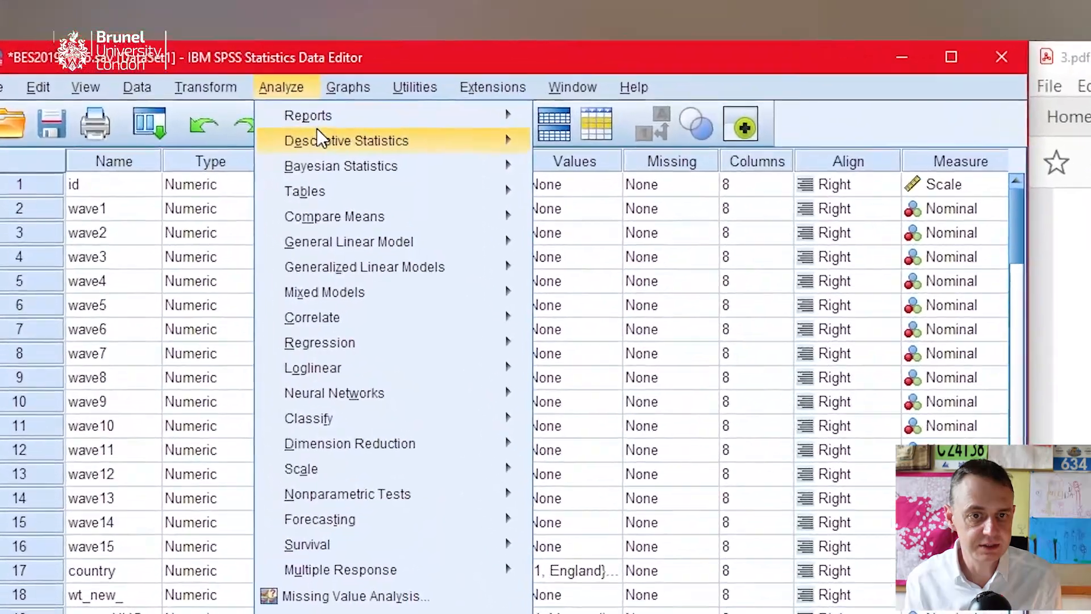
mouse_move(317, 129)
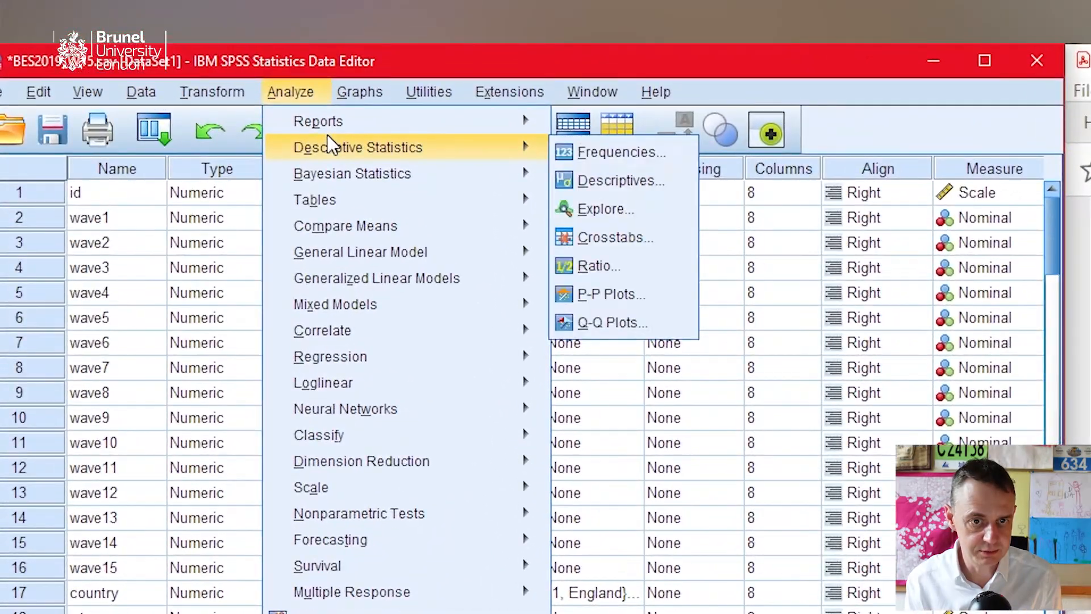
left_click(594, 151)
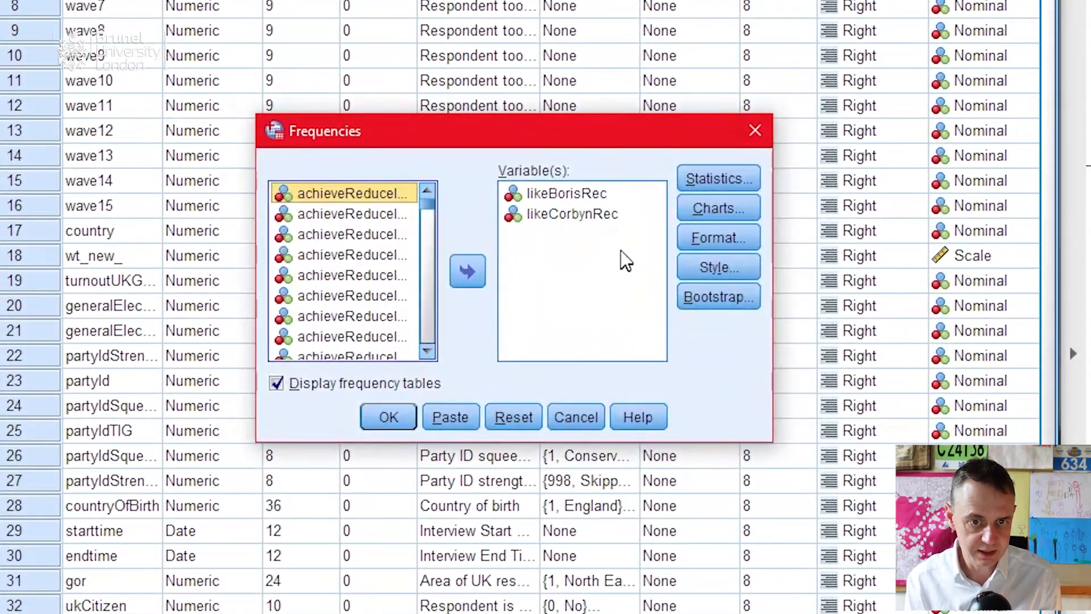
left_click(603, 298)
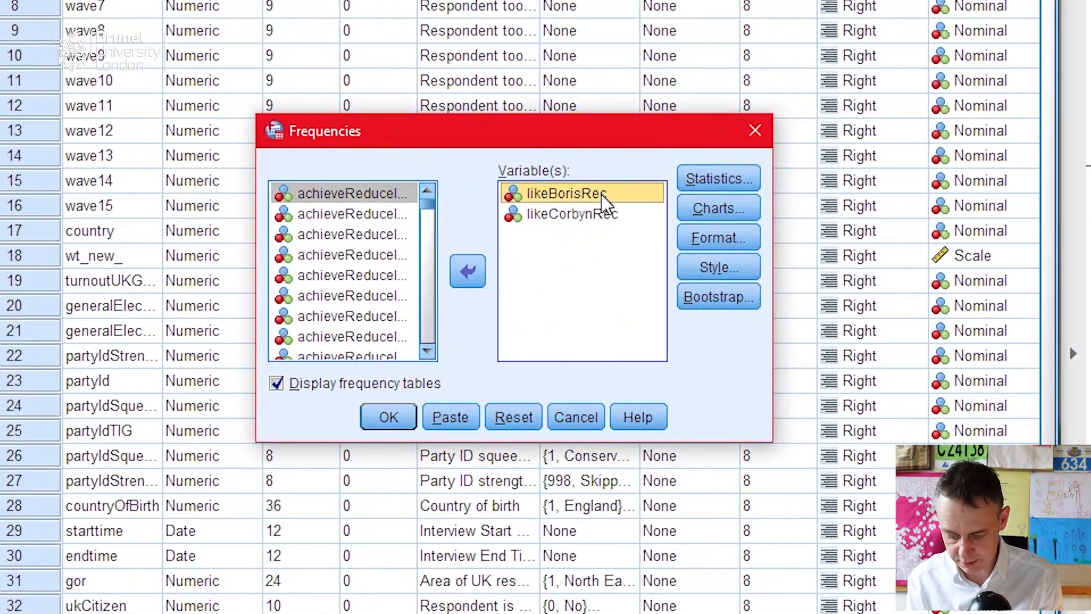
left_click(477, 268)
left_click(541, 194)
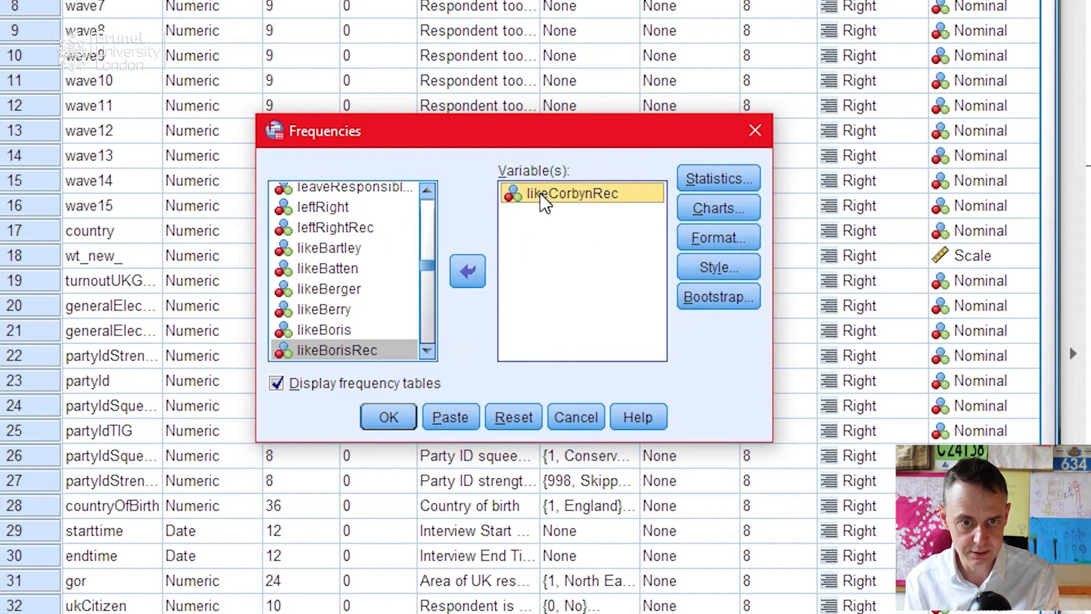
left_click(466, 269)
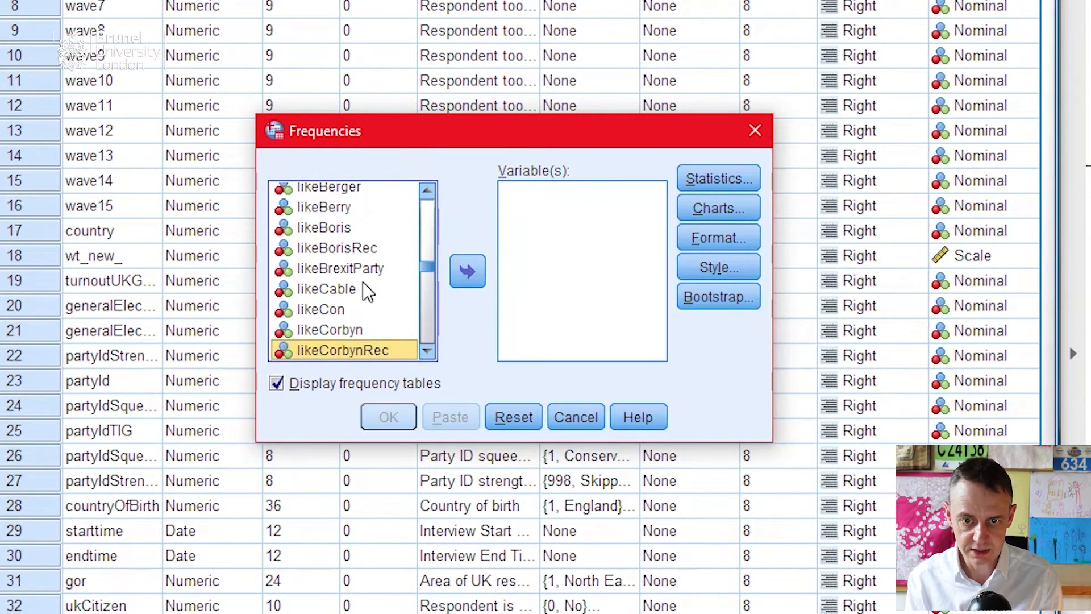
Step: Add knowf2f1Rec, knowf2f2Rec and knowf2f3Rec to the variables of the Frequencies analysis
key("k")
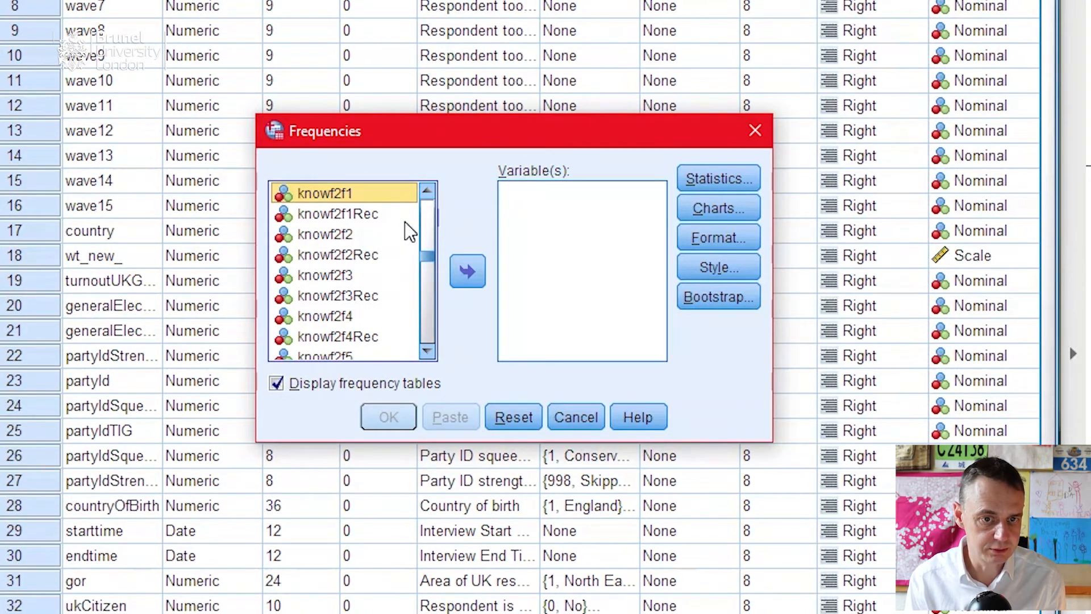
left_click(363, 214)
left_click(467, 271)
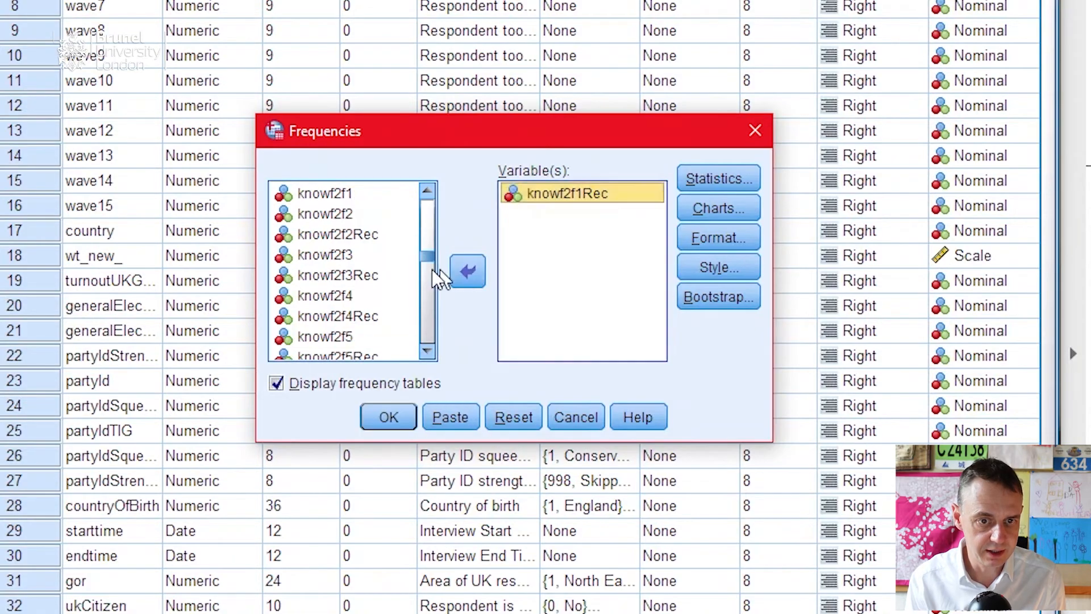
left_click(365, 235)
left_click(467, 271)
left_click(365, 255)
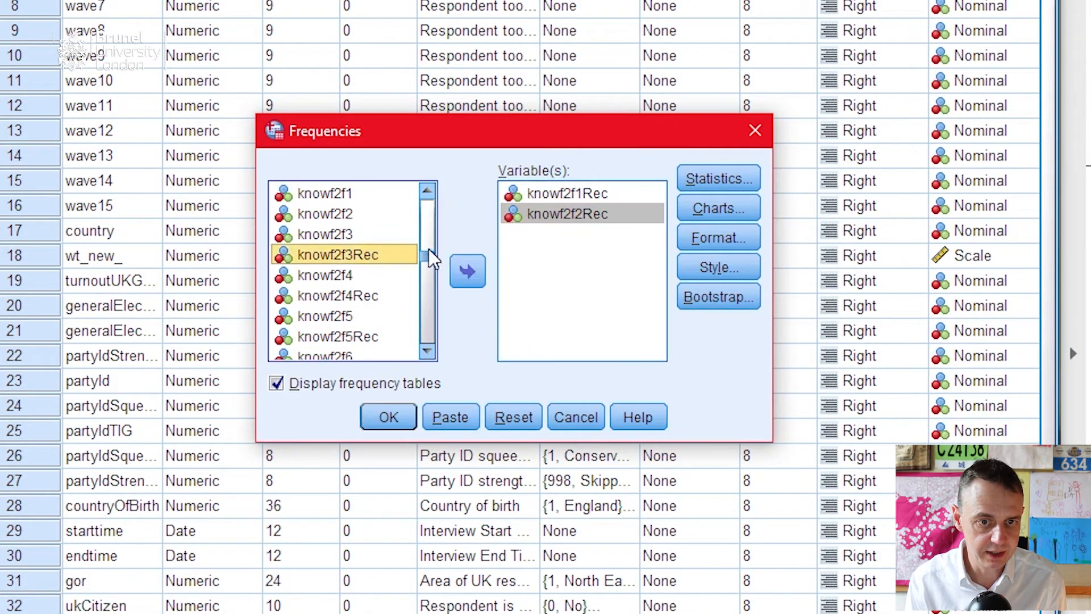
left_click(467, 270)
Step: Add knowf2f4Rec, knowf2f5Rec and knowf2f6Rec as well, and run the frequencies with frequency tables for all six recoded knowledge variables
left_click(379, 276)
left_click(467, 271)
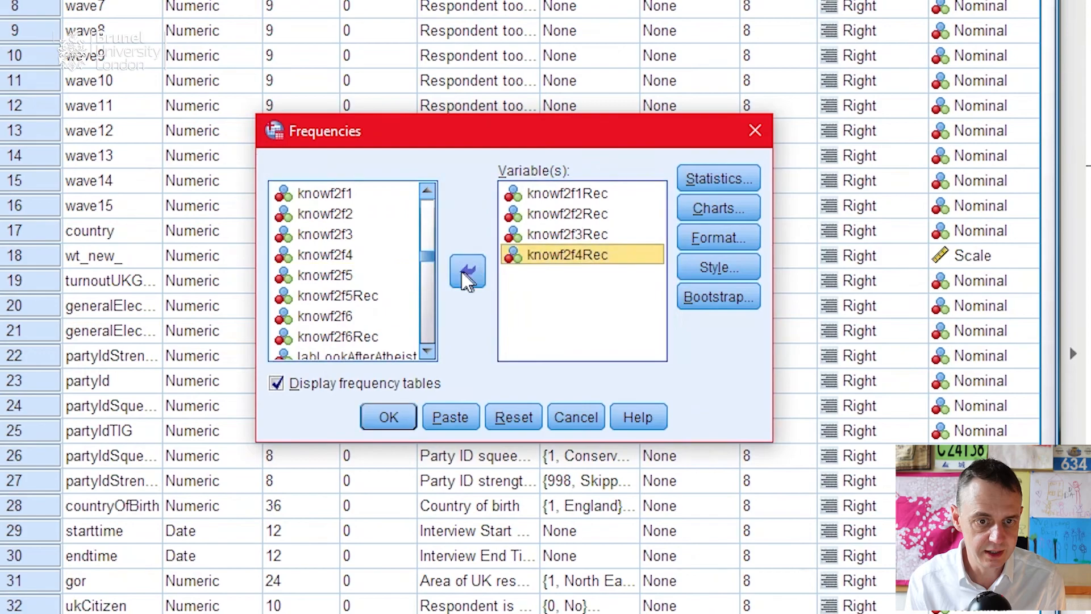
left_click(344, 296)
left_click(467, 271)
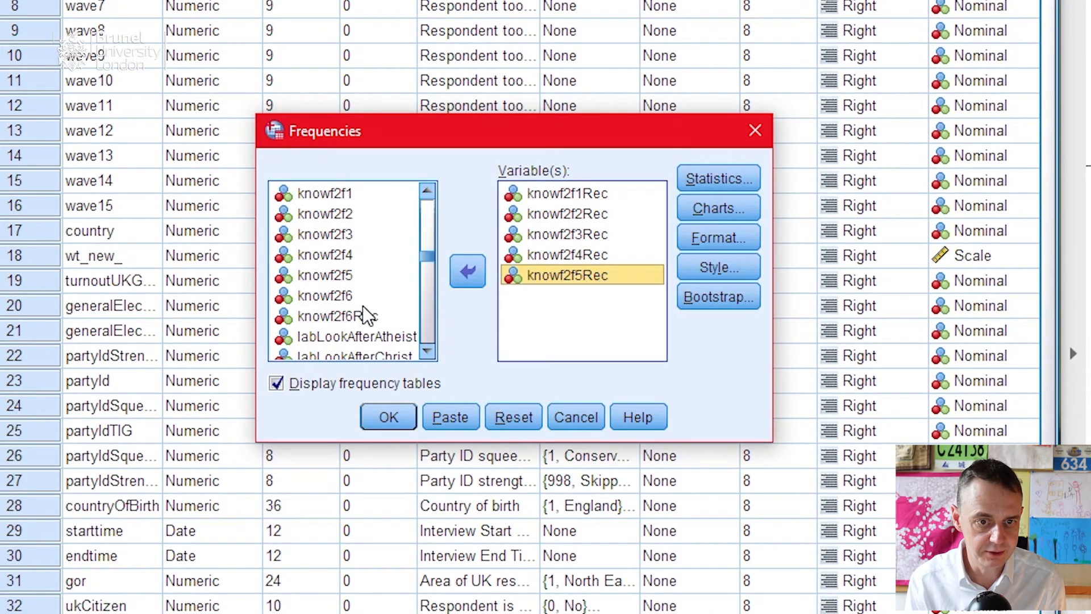
left_click(368, 317)
left_click(461, 275)
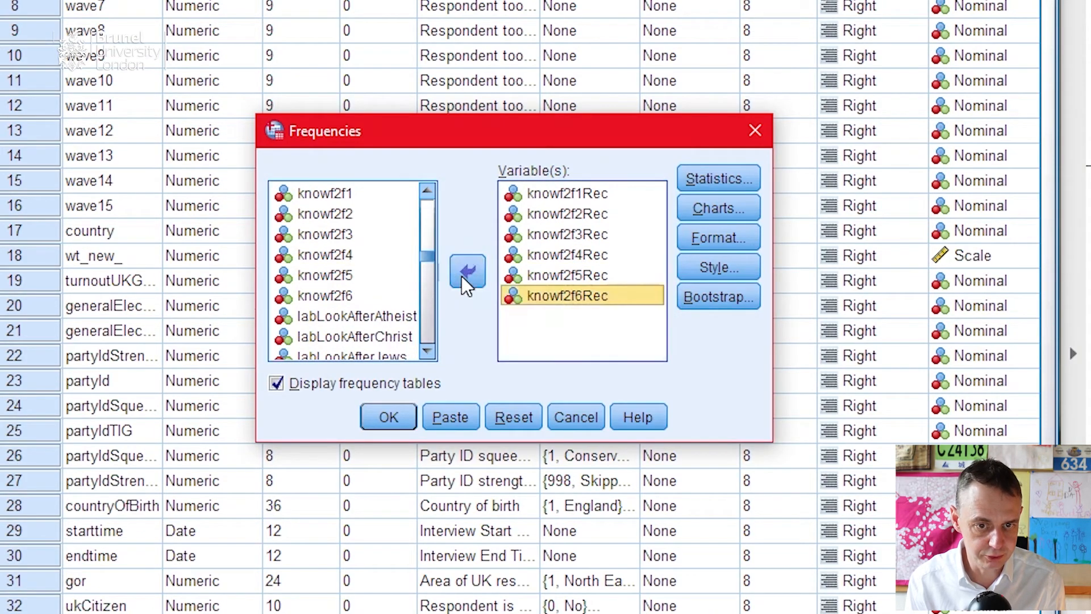
left_click(389, 417)
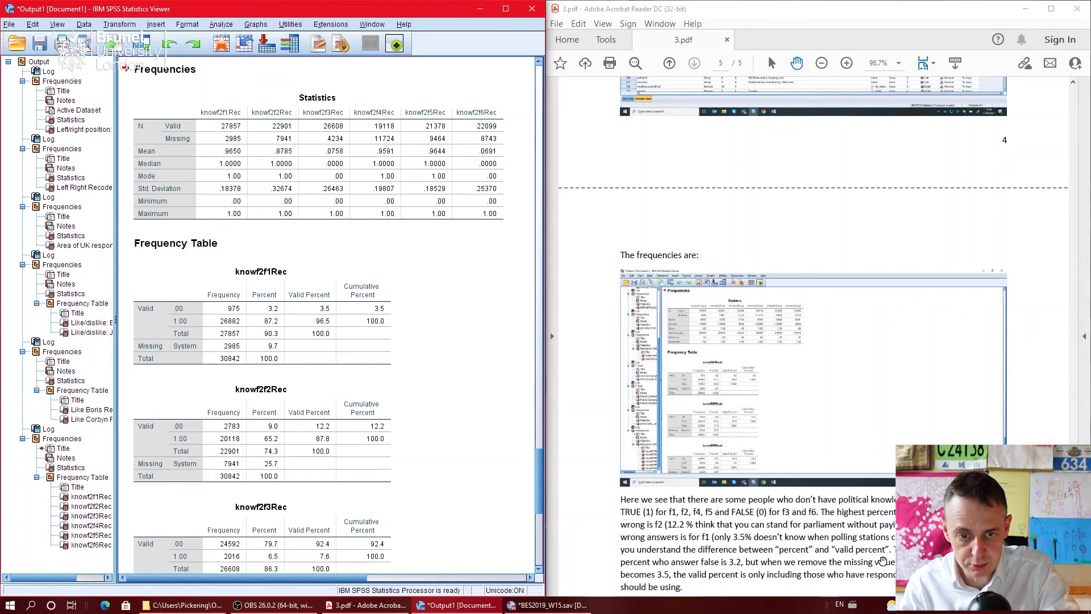
scroll(882, 561, "down", 5)
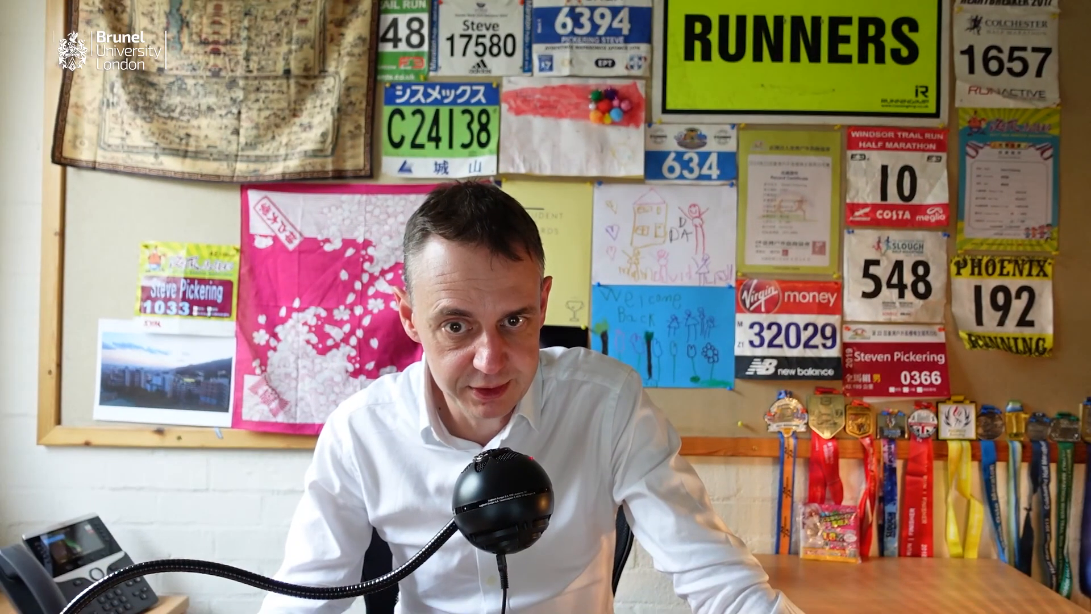